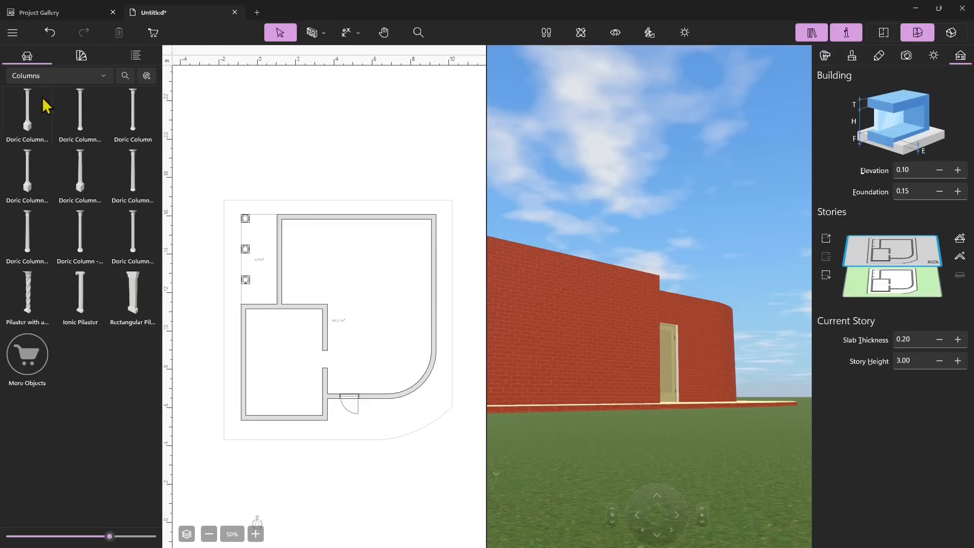
Show the middle porch column in the 3D view and orbit to examine the three columns and the porch ceiling
click(245, 218)
click(248, 249)
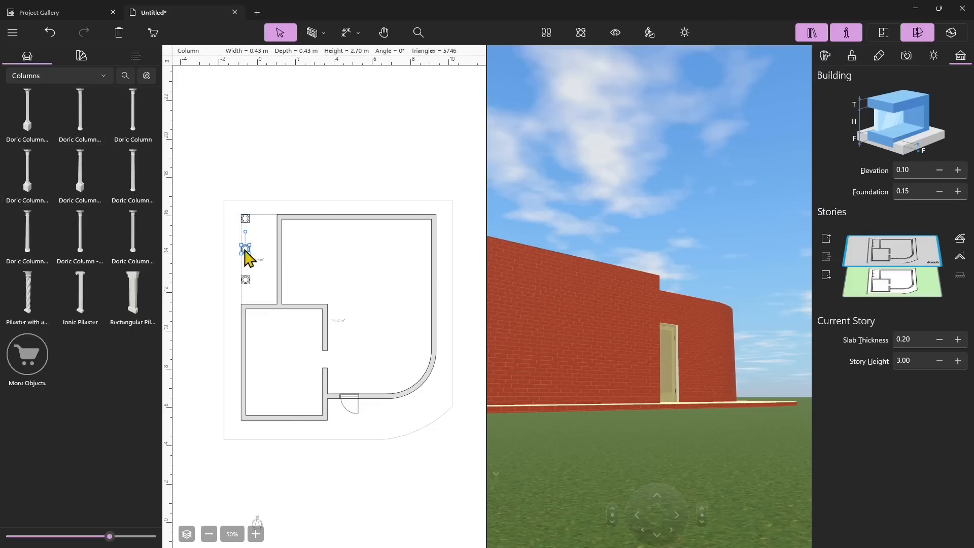
right_click(245, 250)
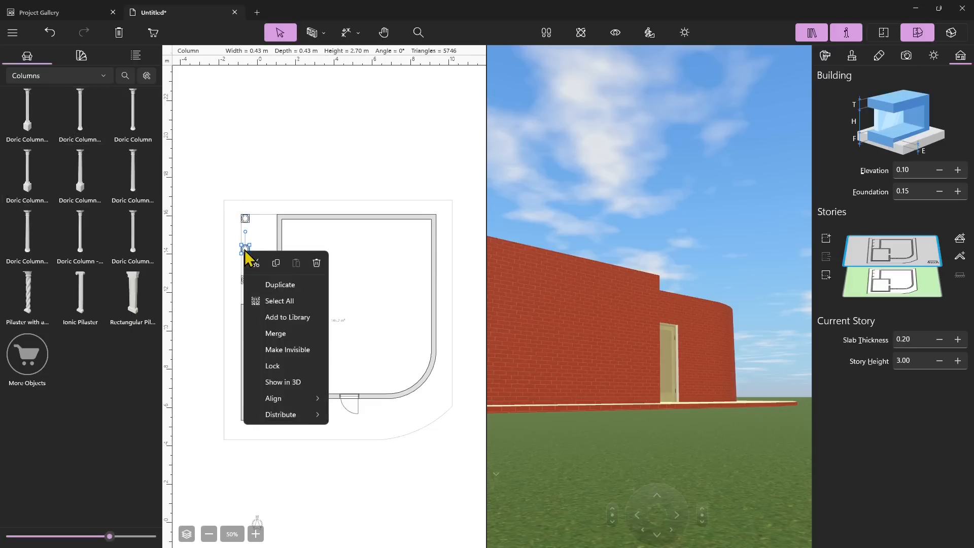
click(278, 385)
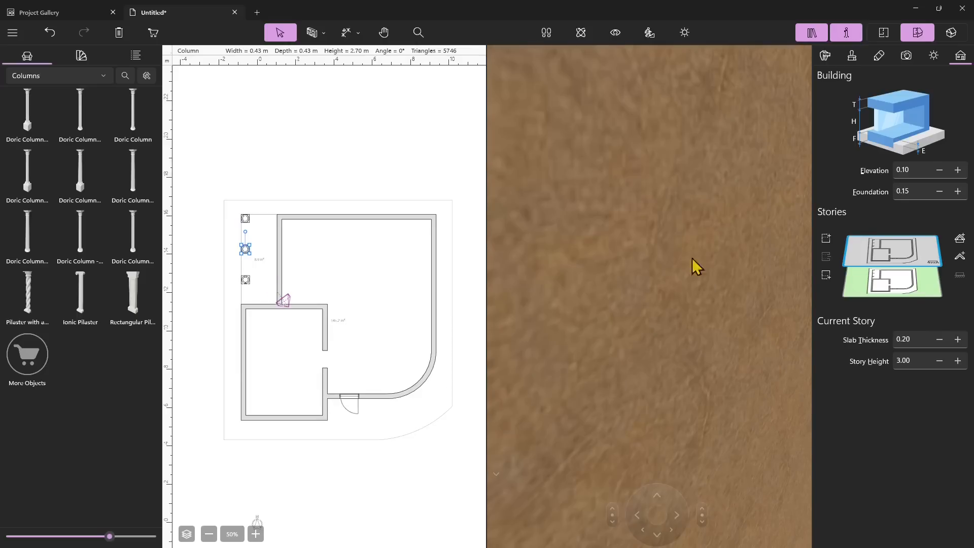
click(581, 32)
mouse_move(738, 333)
mouse_down()
mouse_move(711, 324)
mouse_move(698, 342)
mouse_move(668, 330)
mouse_move(624, 185)
mouse_move(624, 176)
mouse_move(641, 259)
mouse_move(678, 341)
mouse_move(676, 267)
mouse_move(658, 277)
mouse_move(649, 167)
mouse_up()
click(279, 32)
click(659, 64)
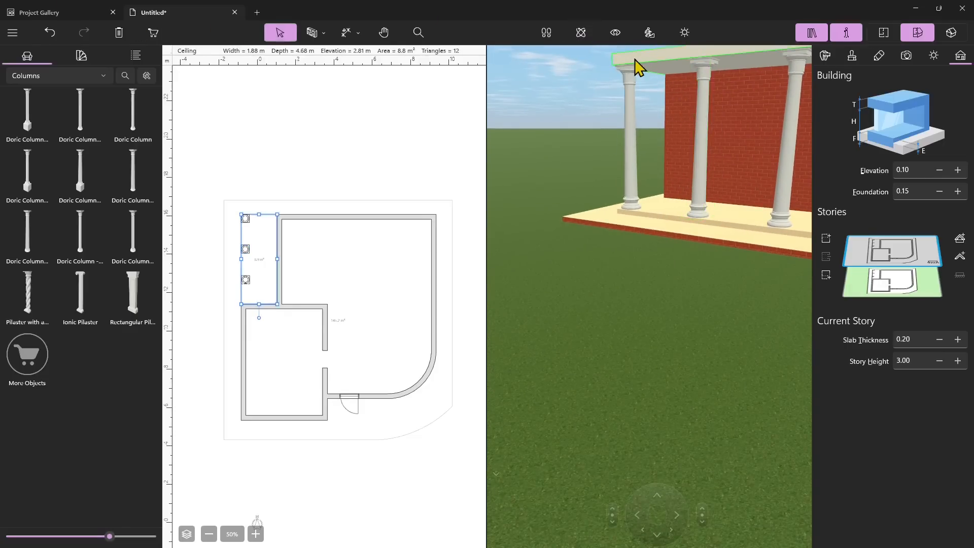
Delete the large floor slab that extends beyond the house walls
scroll(553, 224, up, 1)
scroll(532, 273, down, 3)
scroll(676, 175, up, 1)
middle_drag(791, 176, 606, 223)
scroll(606, 224, down, 3)
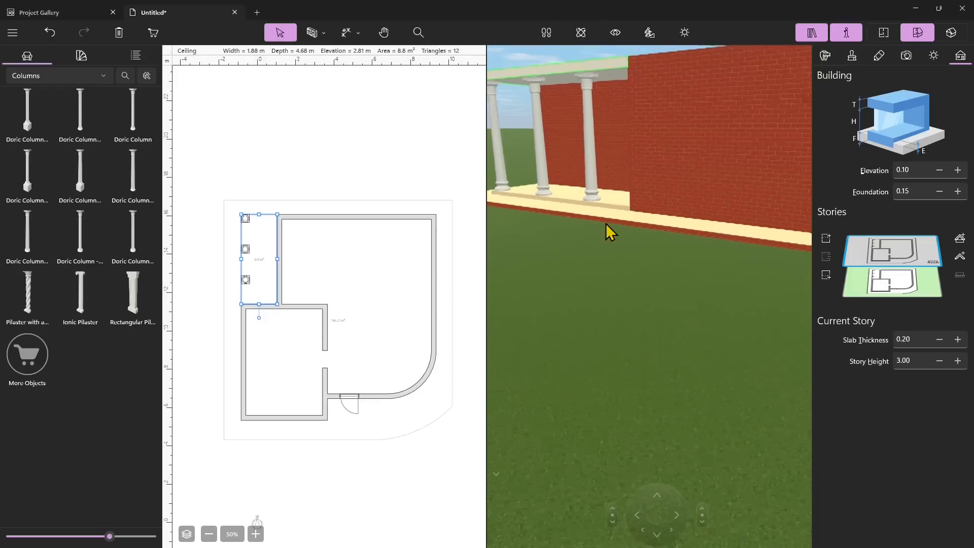
scroll(606, 223, right, 3)
scroll(606, 223, down, 4)
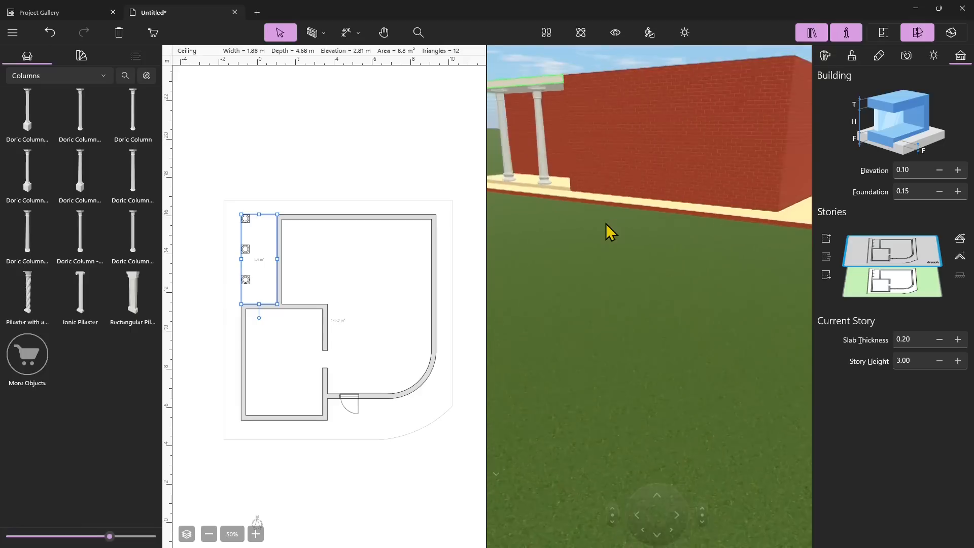
scroll(598, 227, right, 3)
click(707, 196)
click(680, 192)
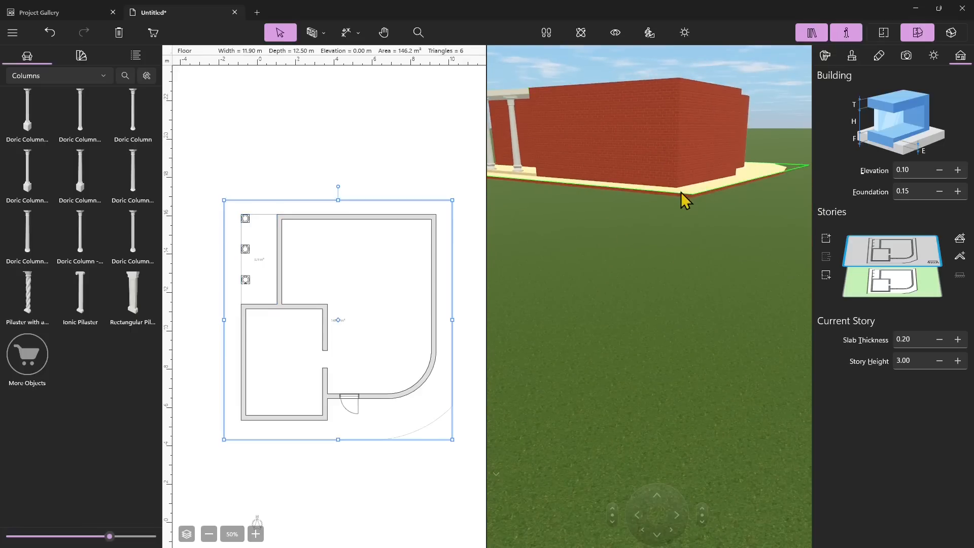
key(Delete)
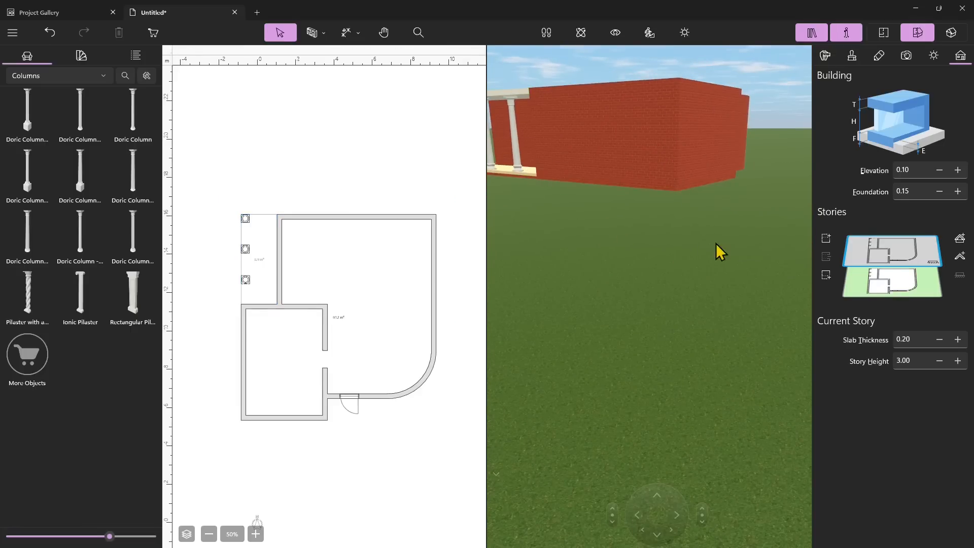
Orbit the 3D view to the front door side and bring the empty area below the floor plan into view
drag(698, 223, 644, 215)
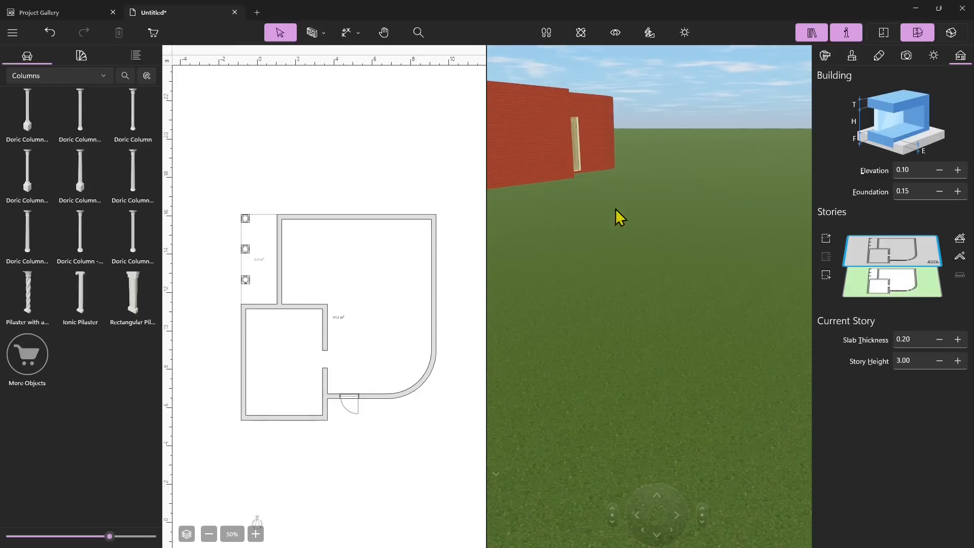
drag(596, 434, 634, 361)
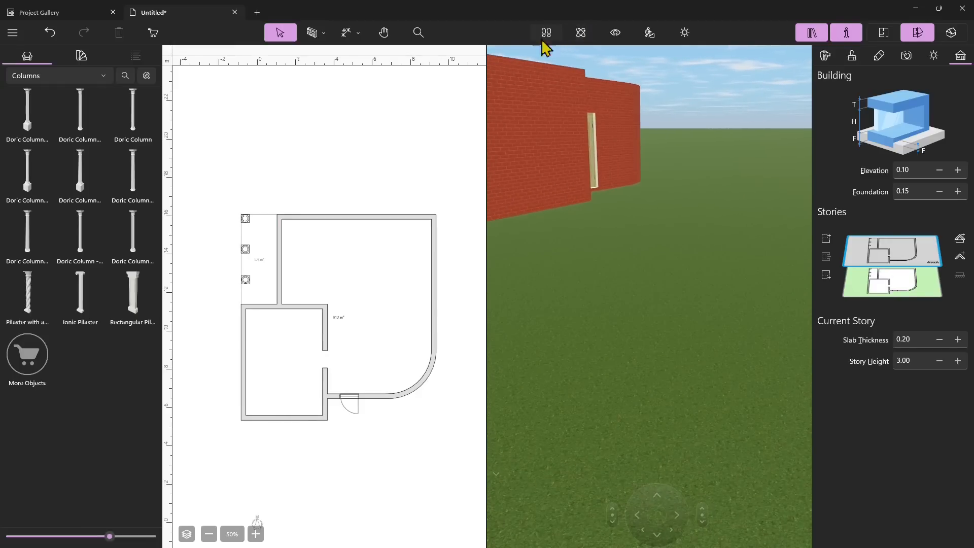
click(581, 32)
drag(641, 264, 574, 248)
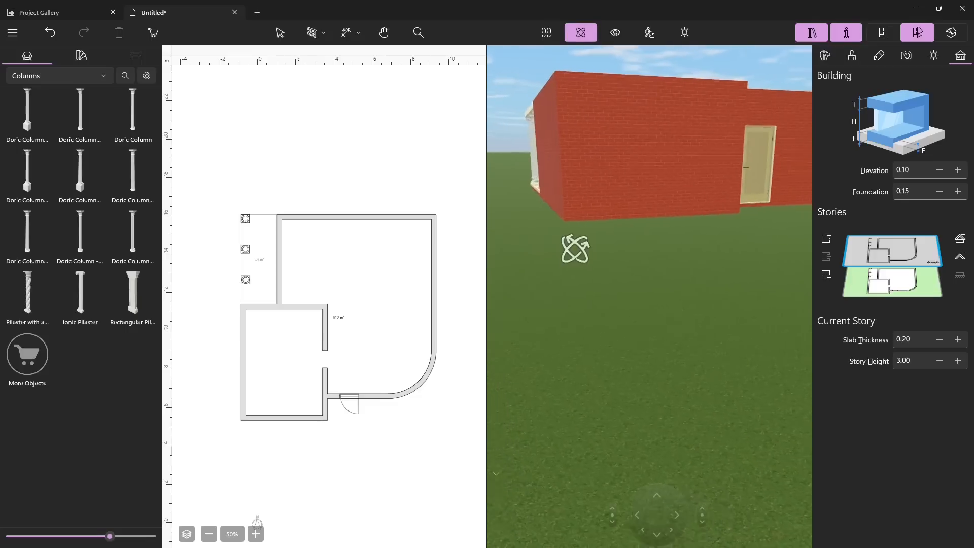
scroll(302, 300, down, 3)
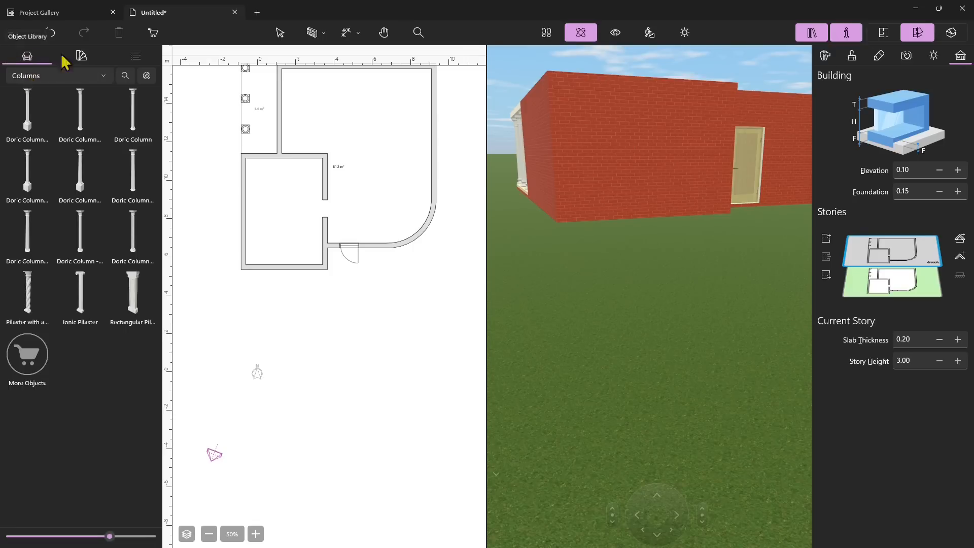
Look through the project tree, the Favorites category and the object store, returning to the Columns library
click(77, 57)
click(131, 57)
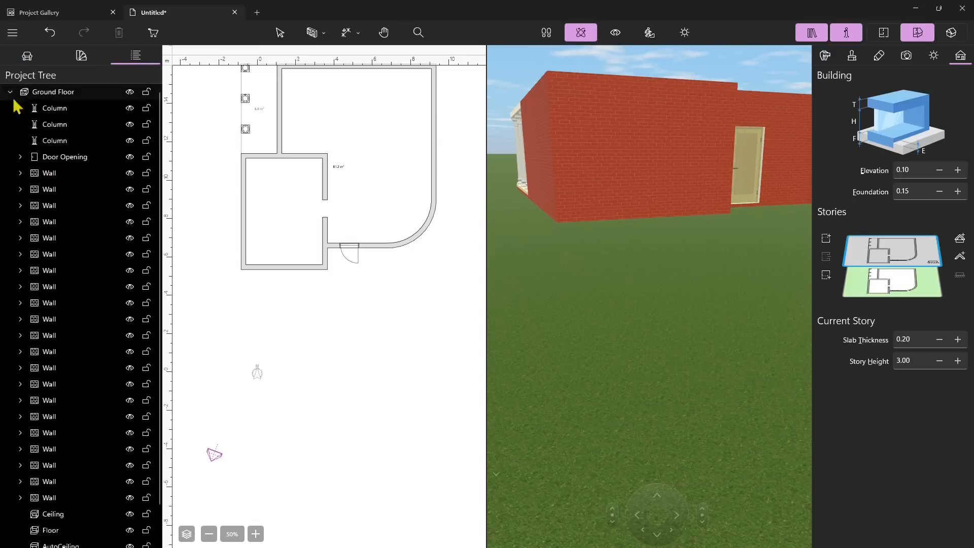
click(27, 56)
click(18, 76)
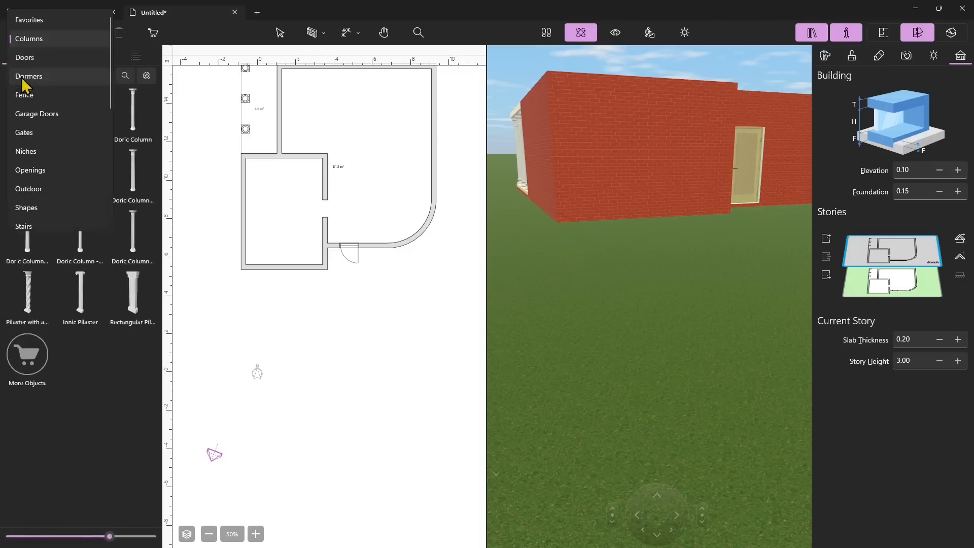
click(28, 20)
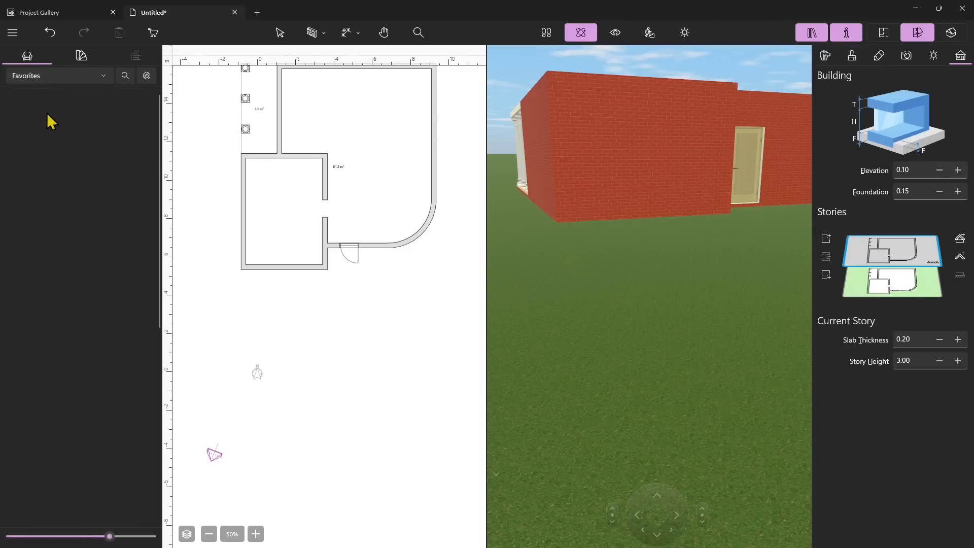
click(36, 76)
click(29, 38)
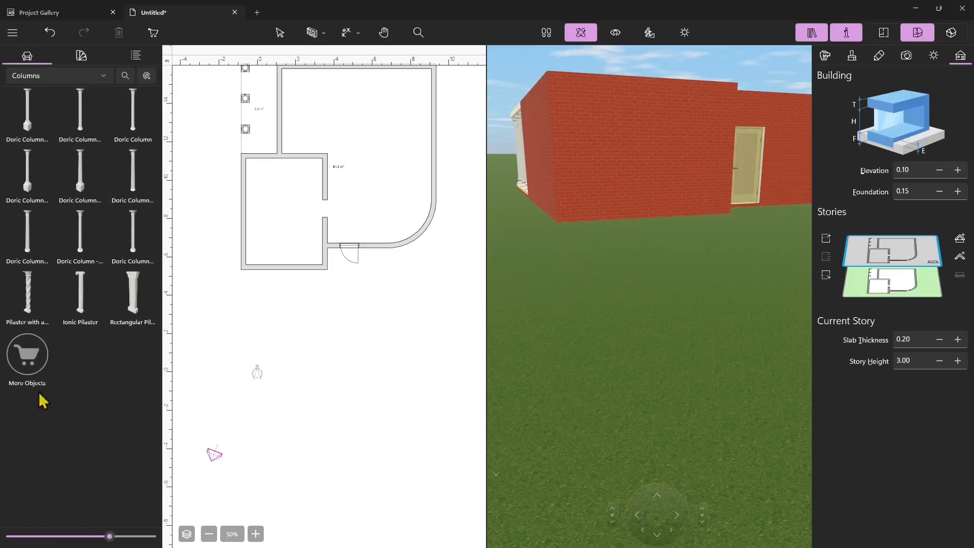
click(22, 376)
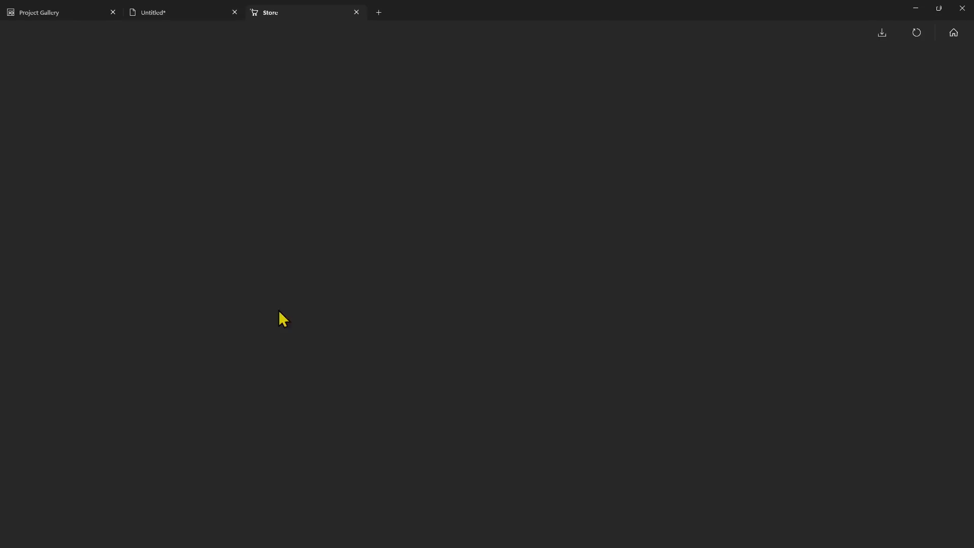
click(356, 13)
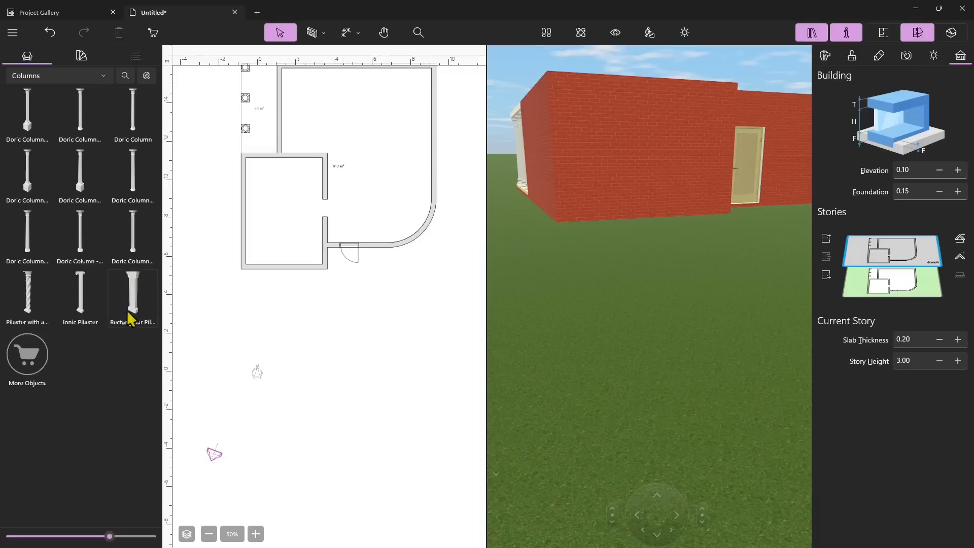
Place a Rectangular Pilaster outside the small room's front wall and unlock its dimensions in the object properties
drag(135, 309, 248, 298)
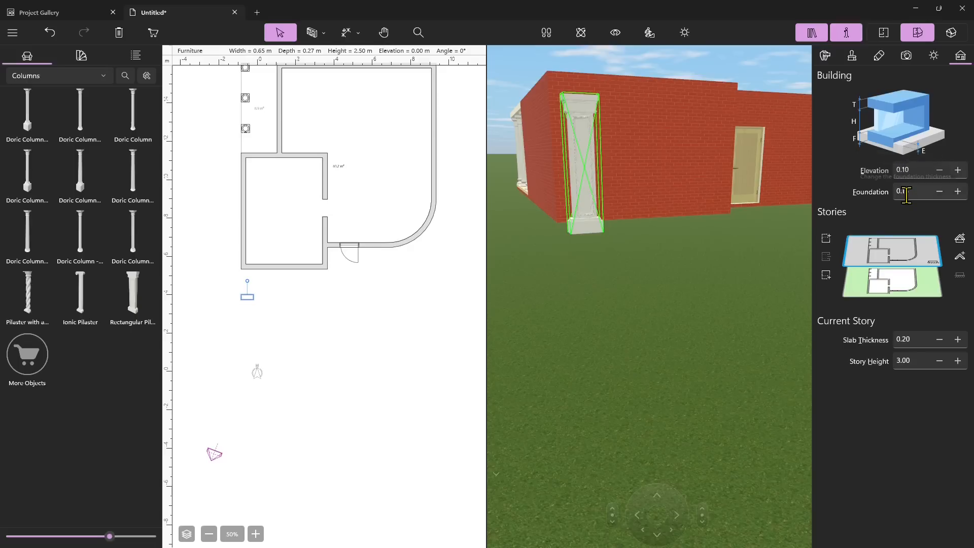
click(906, 192)
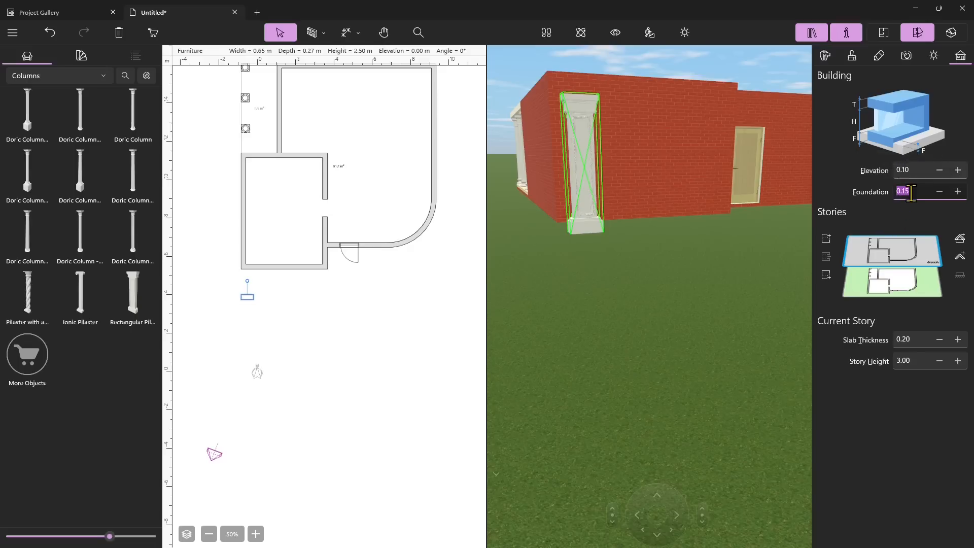
click(911, 170)
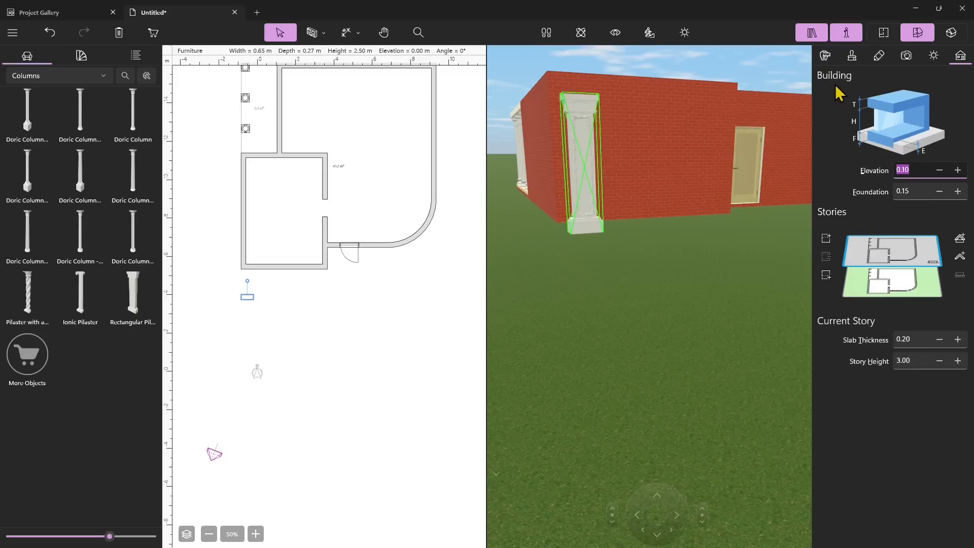
click(827, 57)
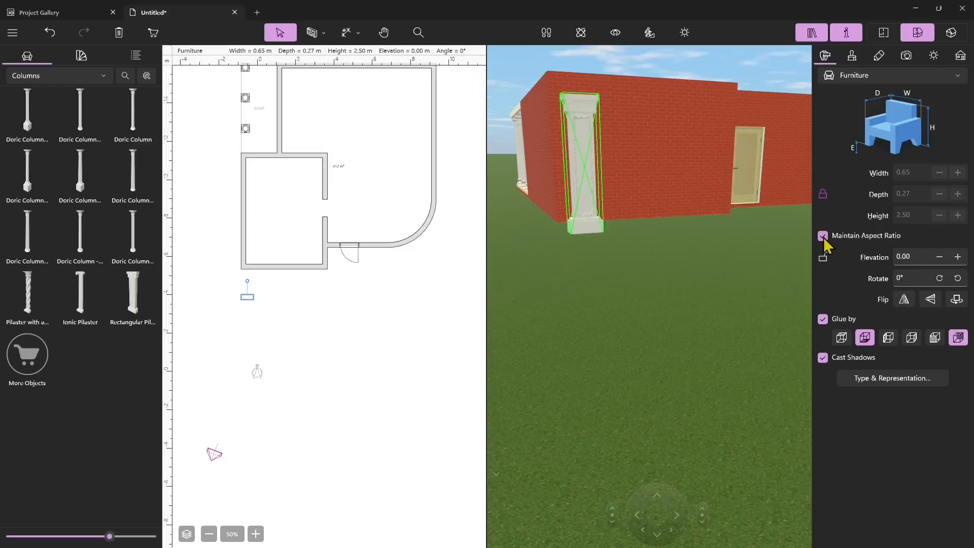
click(824, 194)
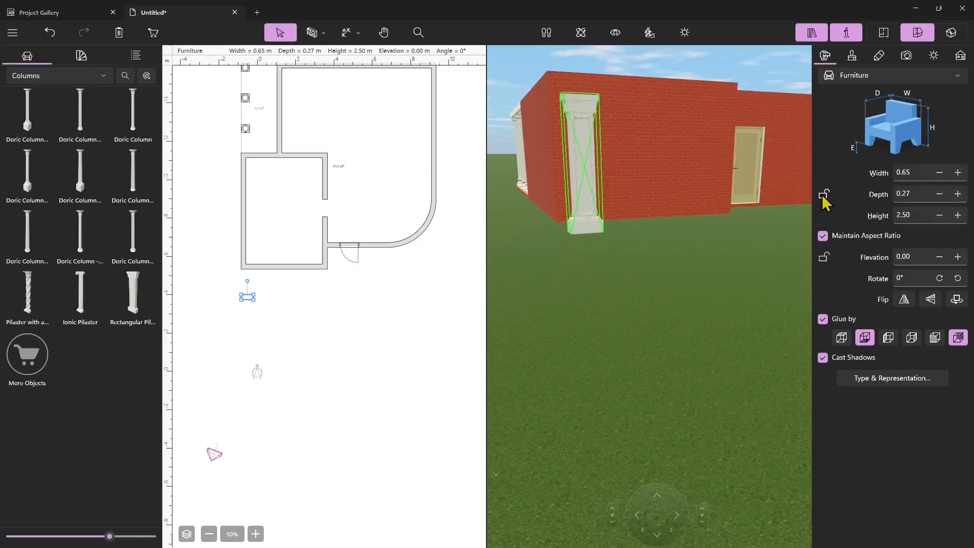
Set the pilaster's height to 3.00 m with the aspect ratio maintained
click(956, 216)
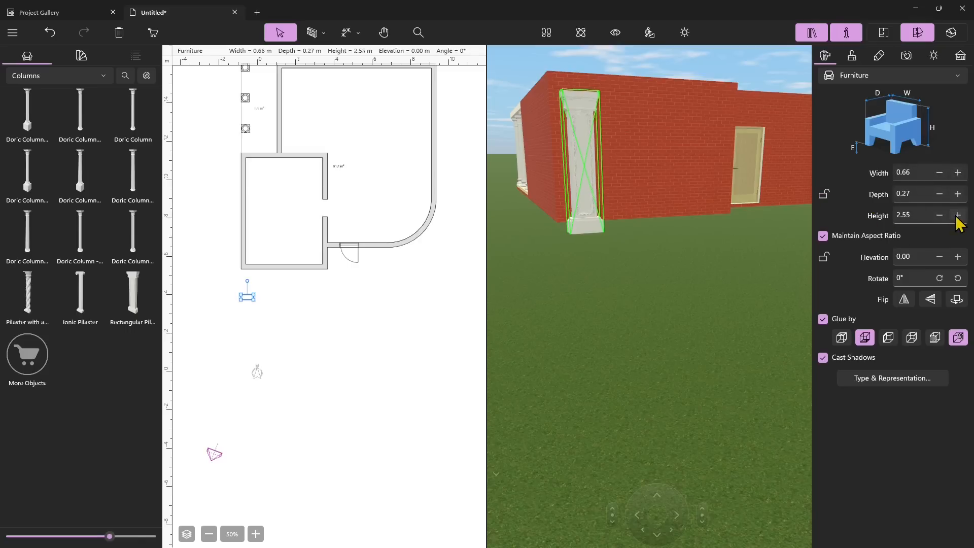
click(957, 216)
click(957, 215)
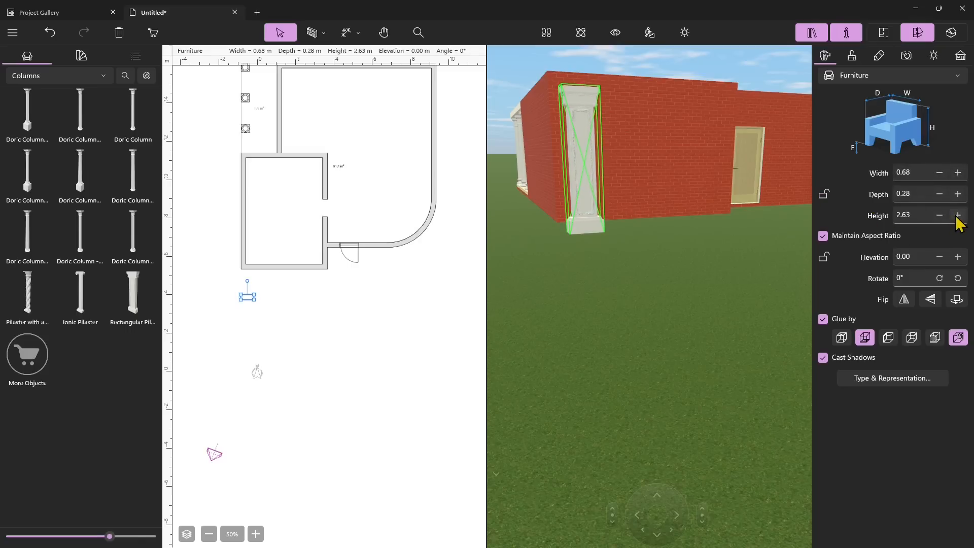
click(915, 218)
click(896, 218)
key(Delete)
key(Delete)
key(Delete)
key(Delete)
text(3)
click(916, 193)
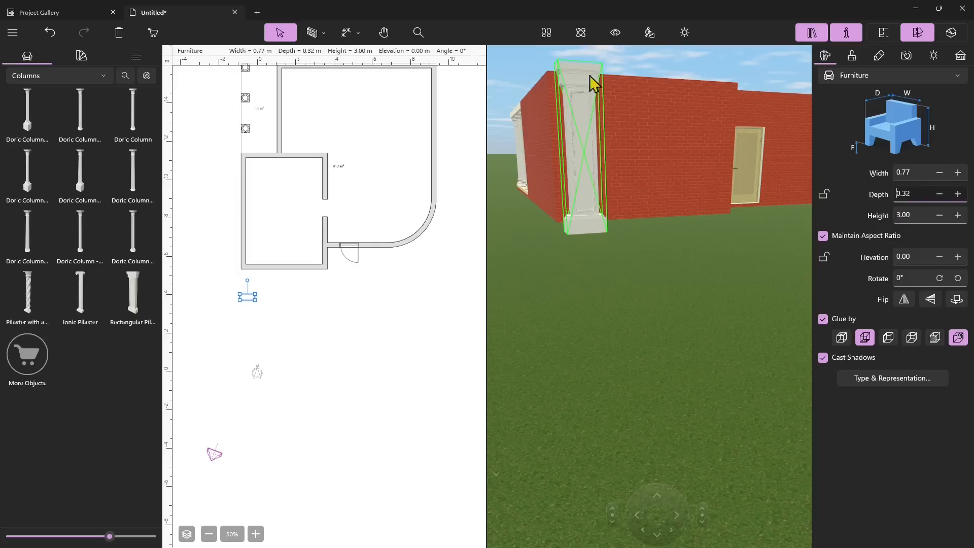
Reduce the pilaster's width to 0.65 m with the aspect ratio maintained
click(938, 176)
click(938, 176)
click(938, 175)
click(938, 175)
click(939, 174)
click(940, 174)
click(939, 174)
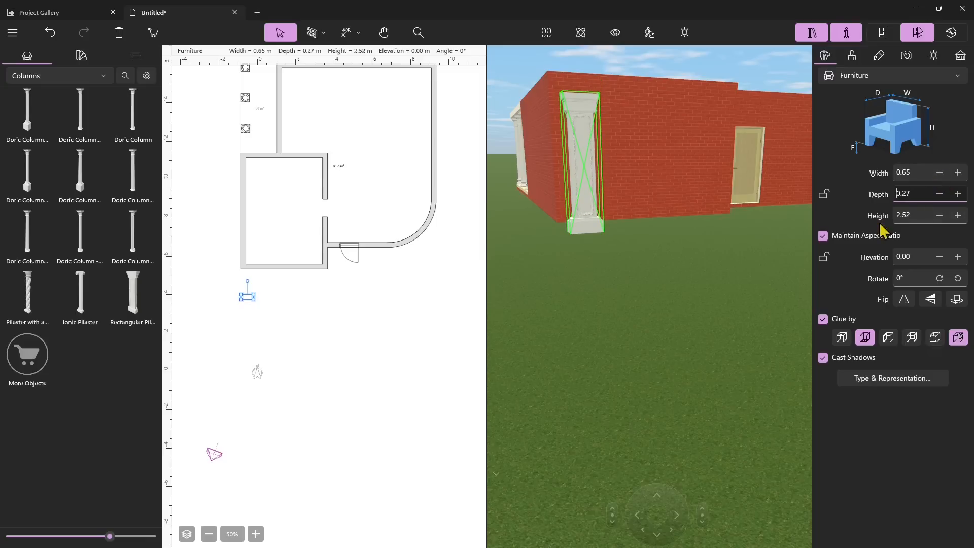
Turn off Maintain Aspect Ratio for the pilaster and set only its height to 3.00 m
click(824, 236)
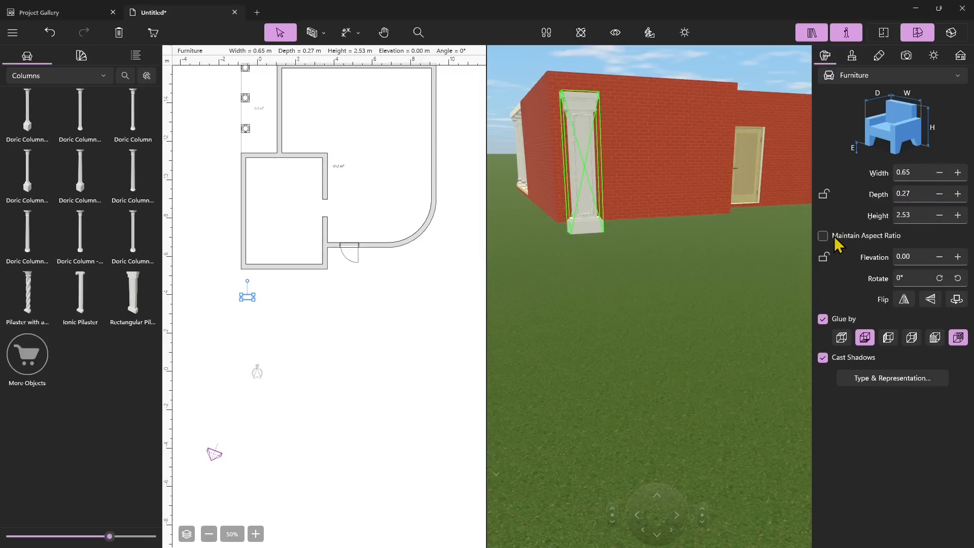
click(893, 222)
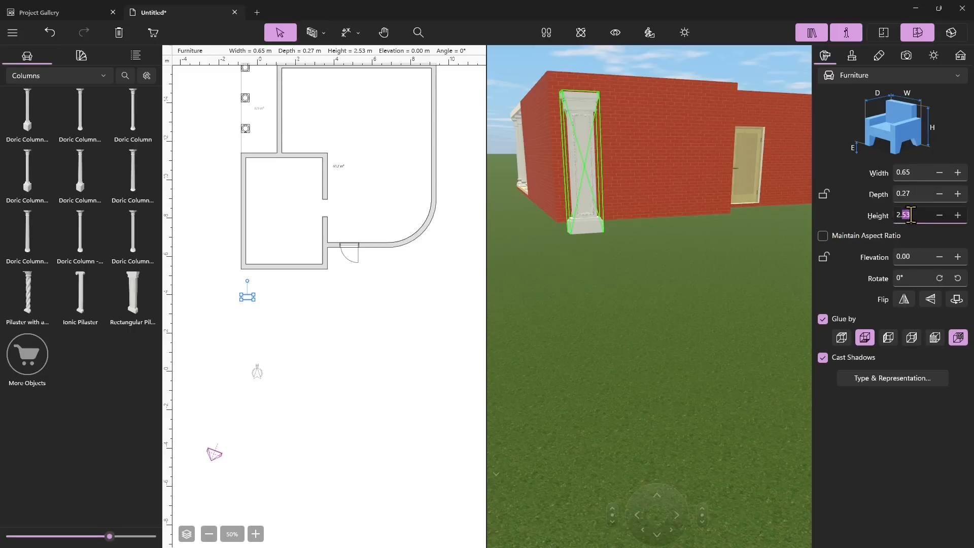
drag(911, 215, 899, 214)
key(BackSpace)
click(918, 195)
Set the pilaster's width and depth to 0.40 m each
click(914, 173)
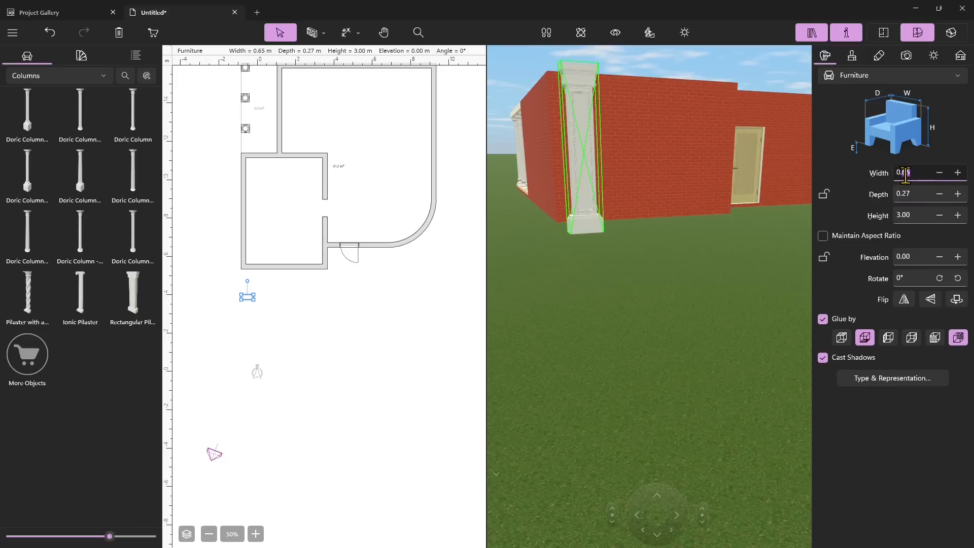
click(914, 193)
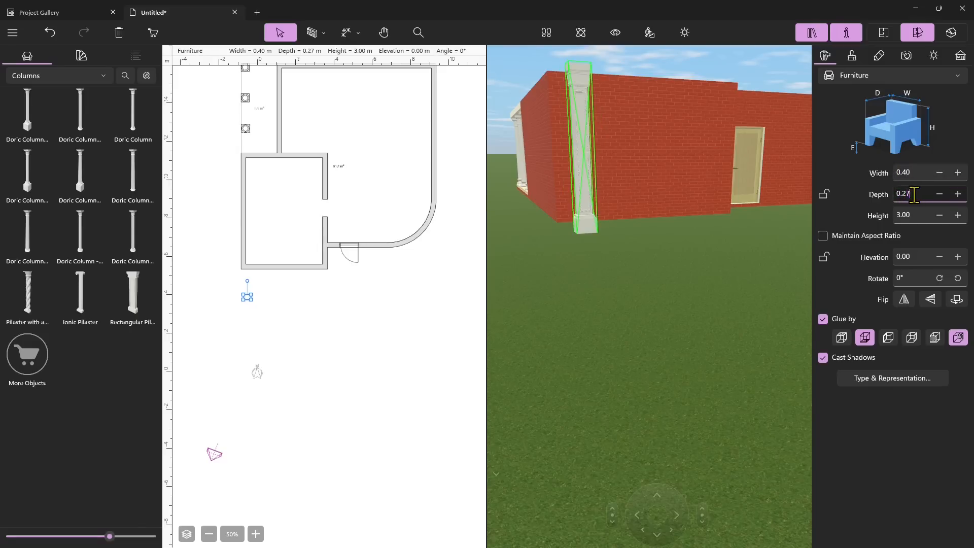
click(926, 171)
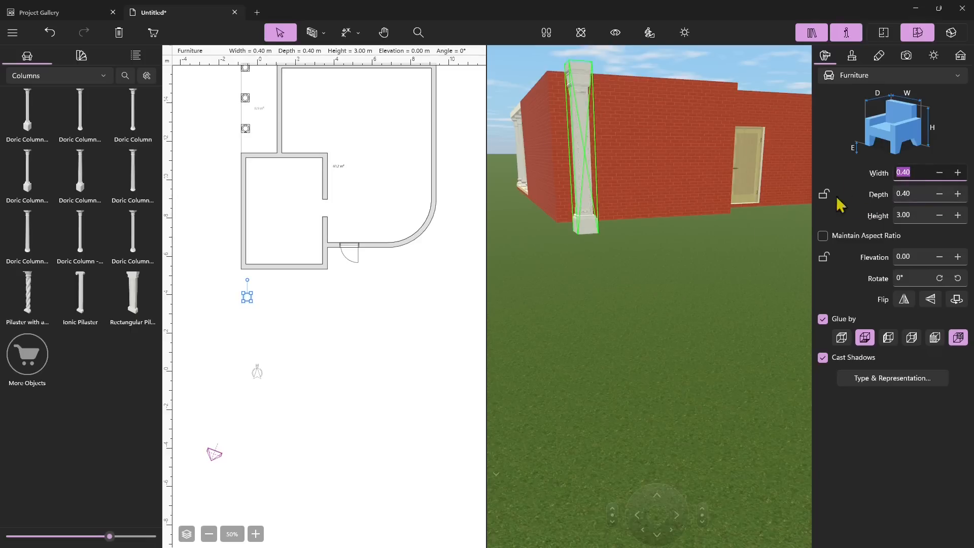
Enlarge the pilaster to 0.74 m wide and 0.73 m deep, and compare its properties with those of a porch column
click(957, 193)
drag(958, 193, 939, 173)
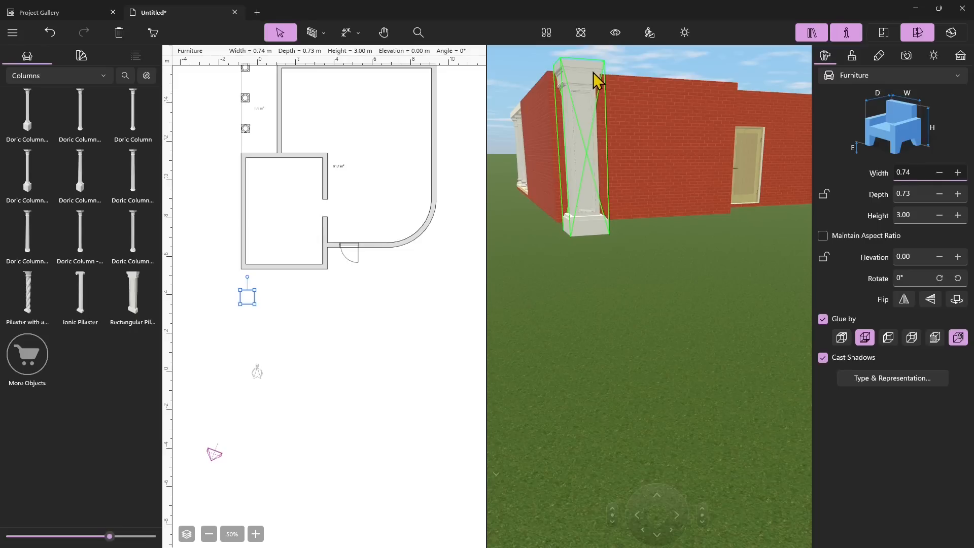
click(522, 150)
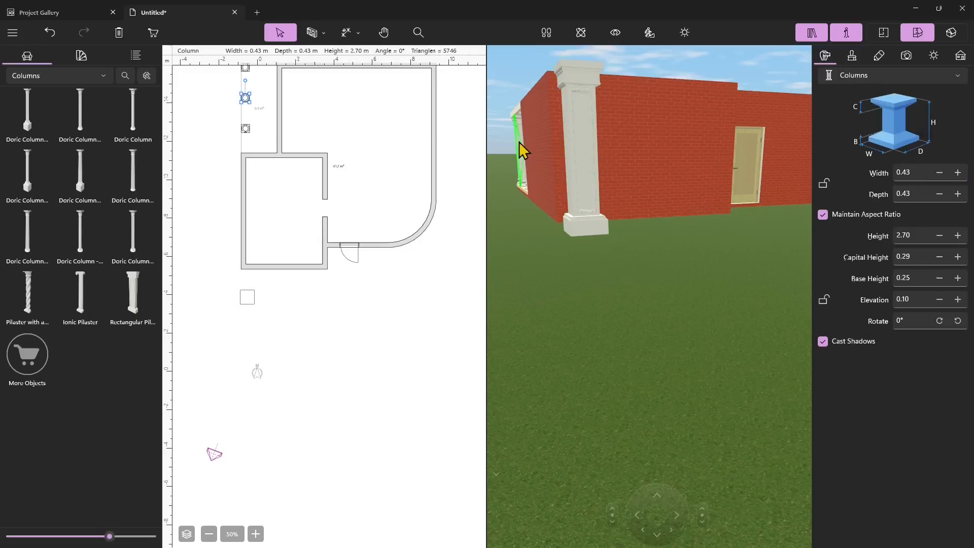
click(571, 152)
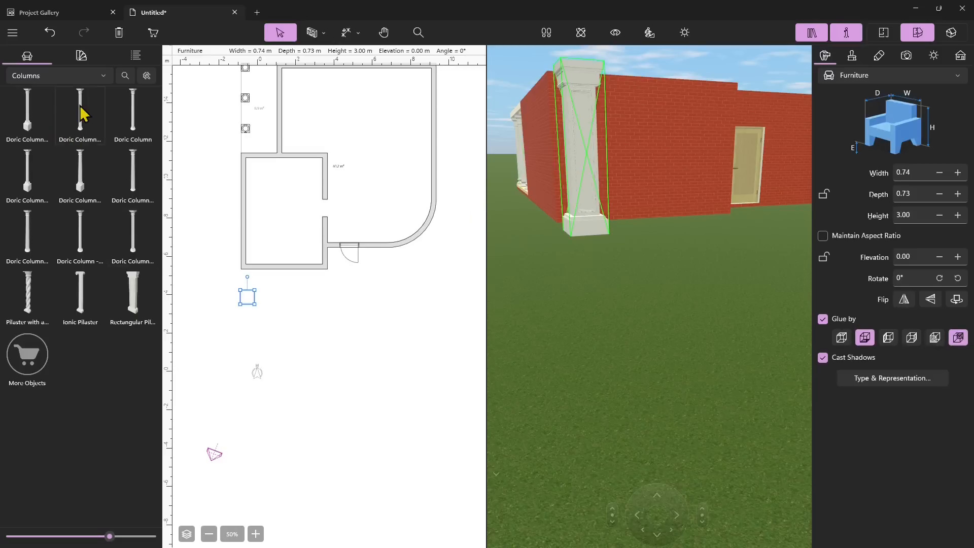
Check a porch column's properties, then return to the pilaster and flip it to a -180° rotation
click(262, 312)
click(245, 303)
click(246, 128)
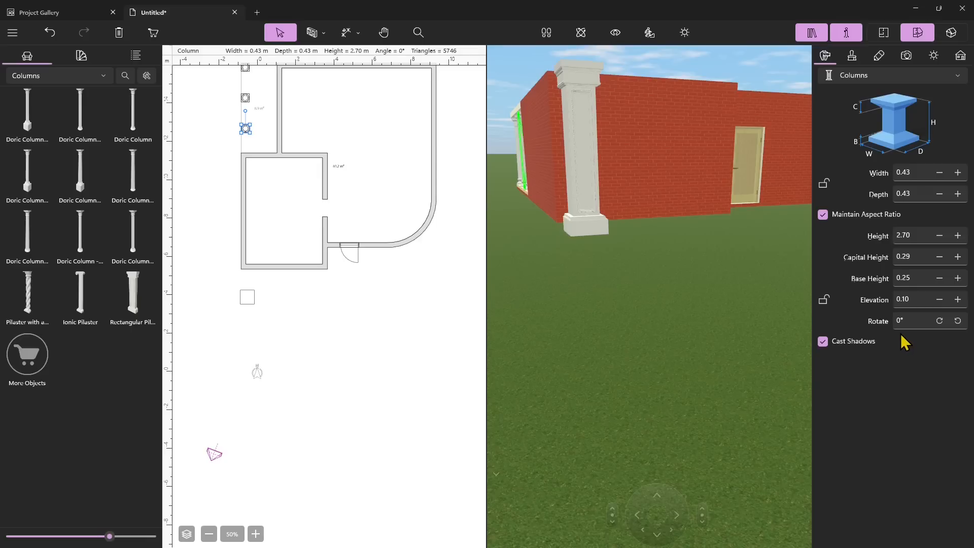
click(589, 239)
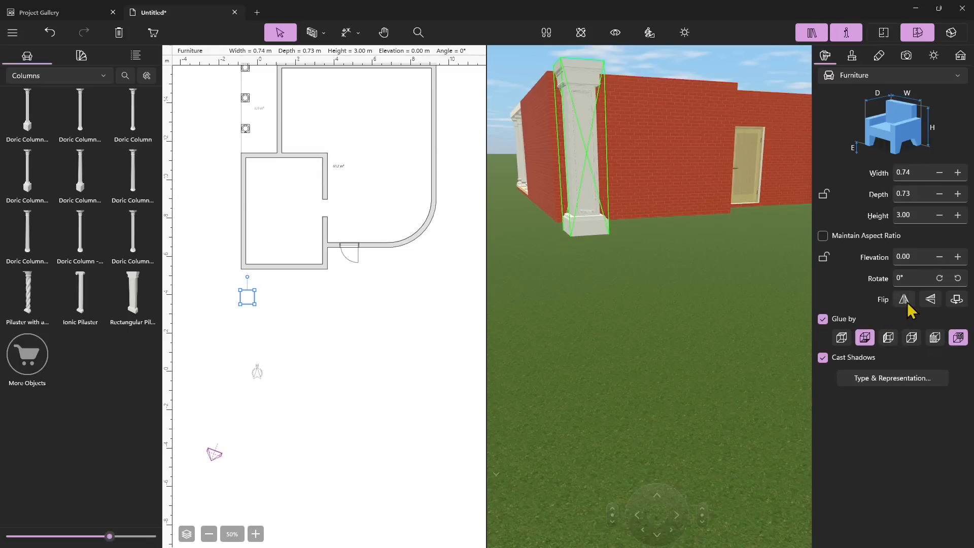
click(927, 303)
click(957, 303)
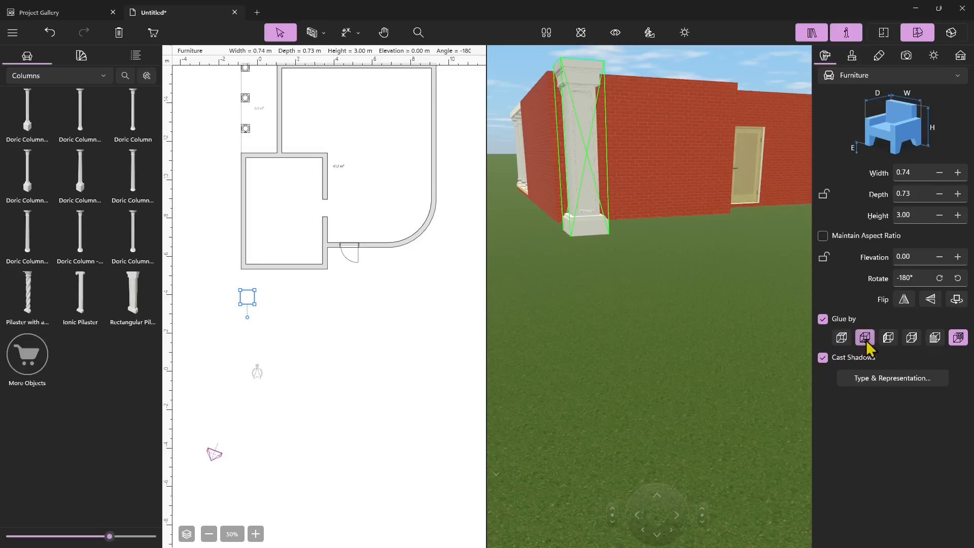
Switch the pilaster's gluing from its bottom to a side face and move it against the outer wall at the house corner
click(887, 338)
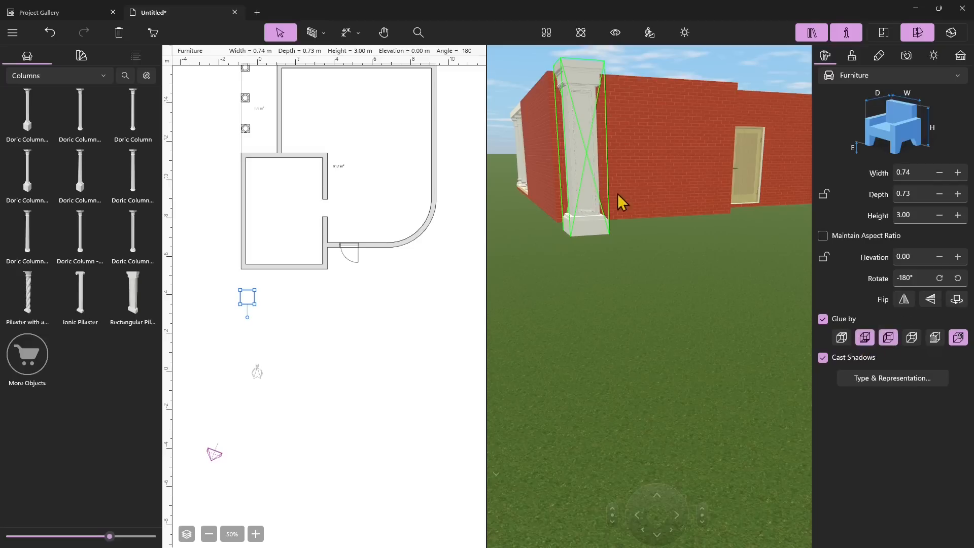
mouse_move(599, 220)
mouse_down()
mouse_move(587, 202)
mouse_move(582, 217)
mouse_move(592, 206)
mouse_move(597, 214)
mouse_move(582, 209)
mouse_move(583, 219)
mouse_up()
click(865, 337)
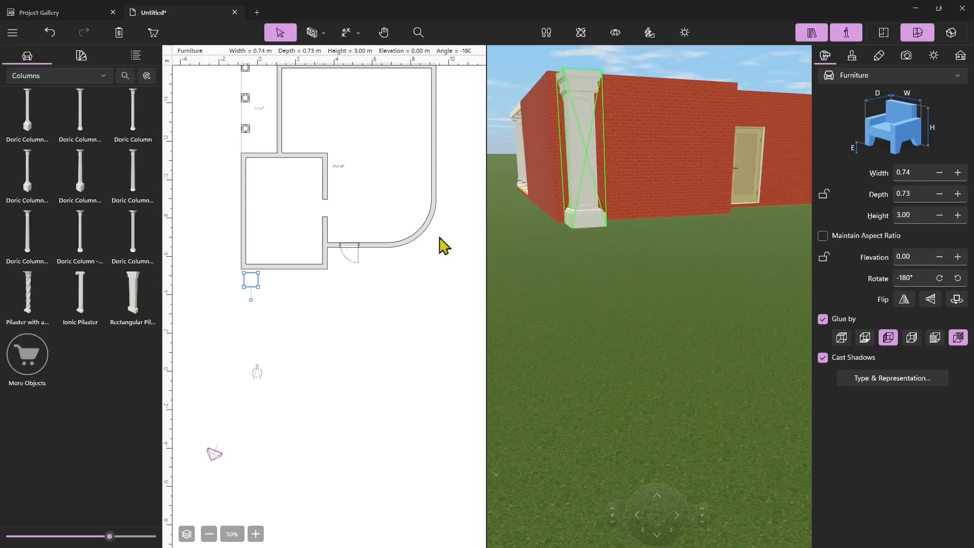
drag(252, 282, 248, 282)
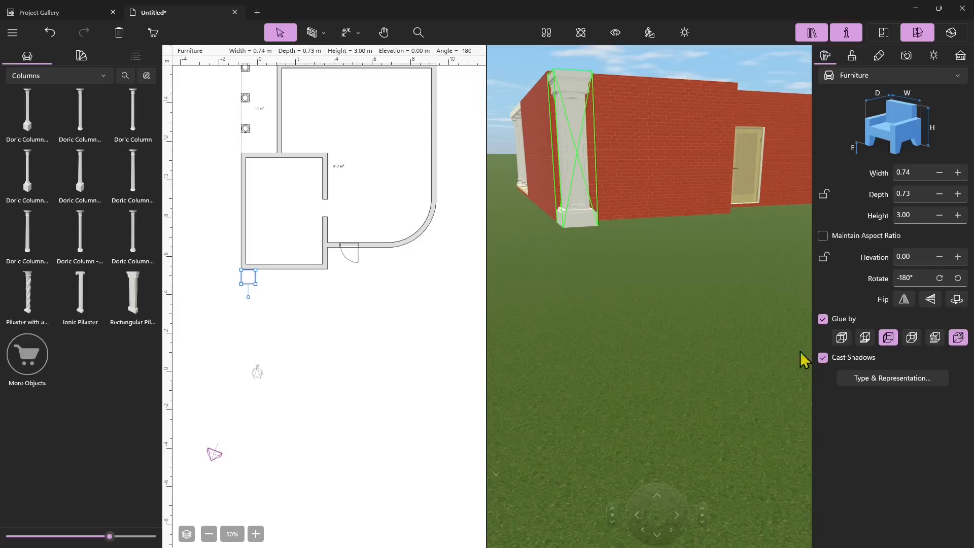
Duplicate the corner pilaster and place the duplicate beside it along the same outer wall
scroll(253, 355, up, 3)
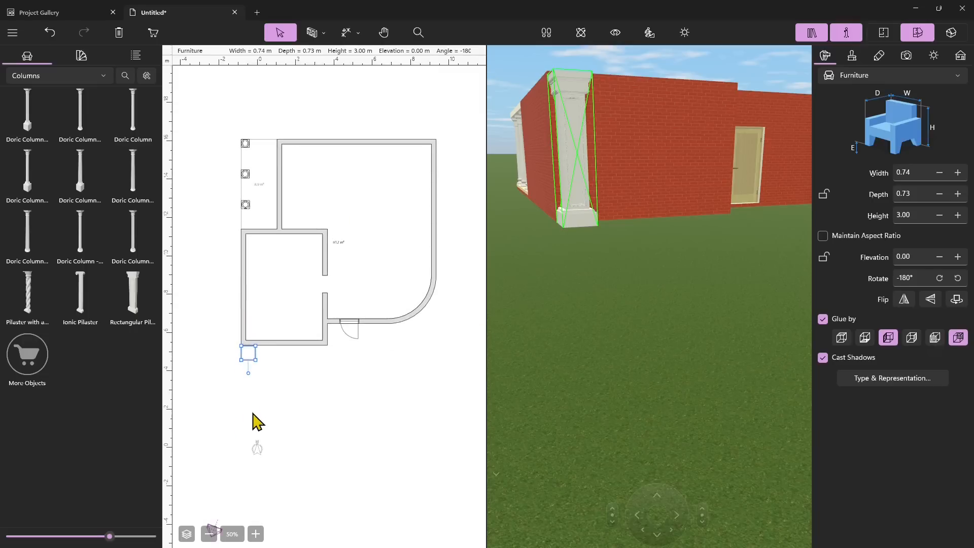
scroll(261, 419, up, 1)
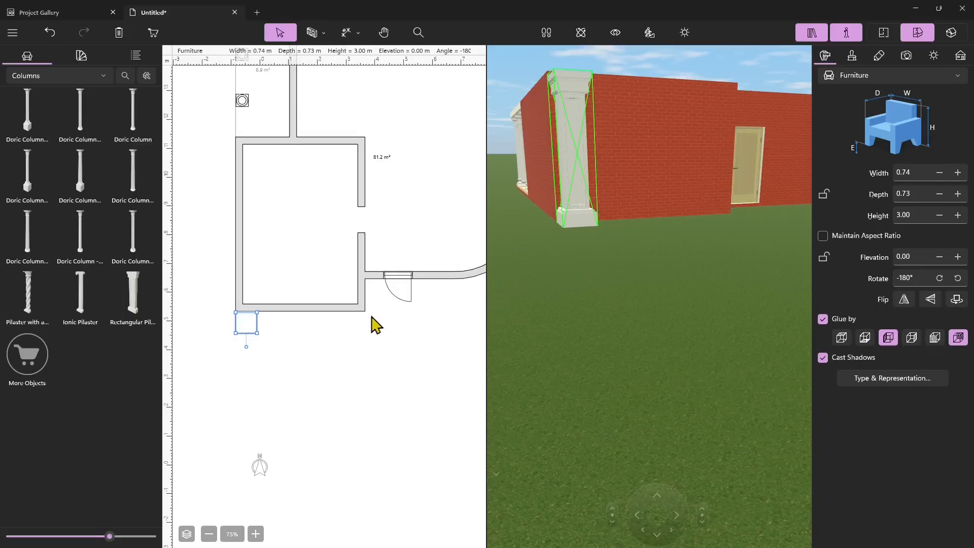
click(311, 359)
click(245, 327)
right_click(246, 335)
click(293, 371)
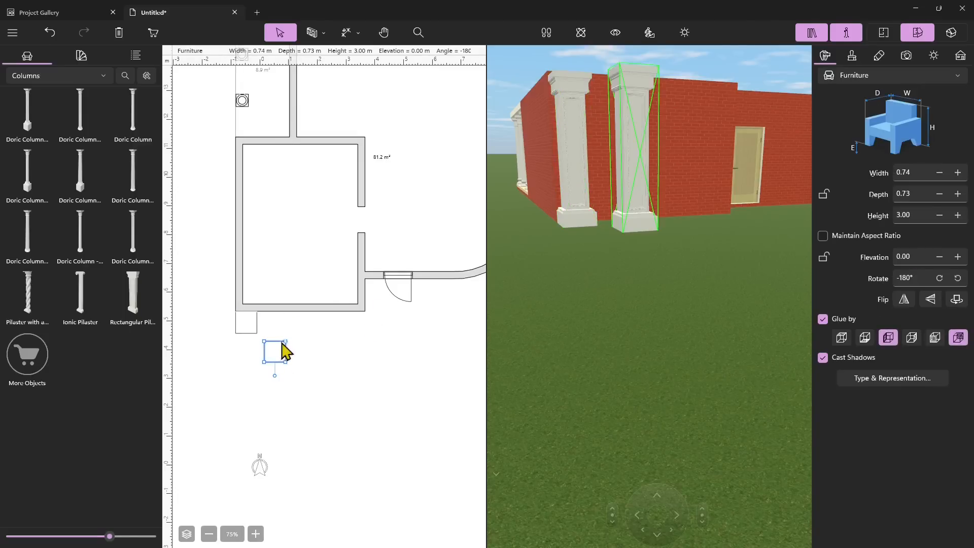
drag(278, 362, 299, 340)
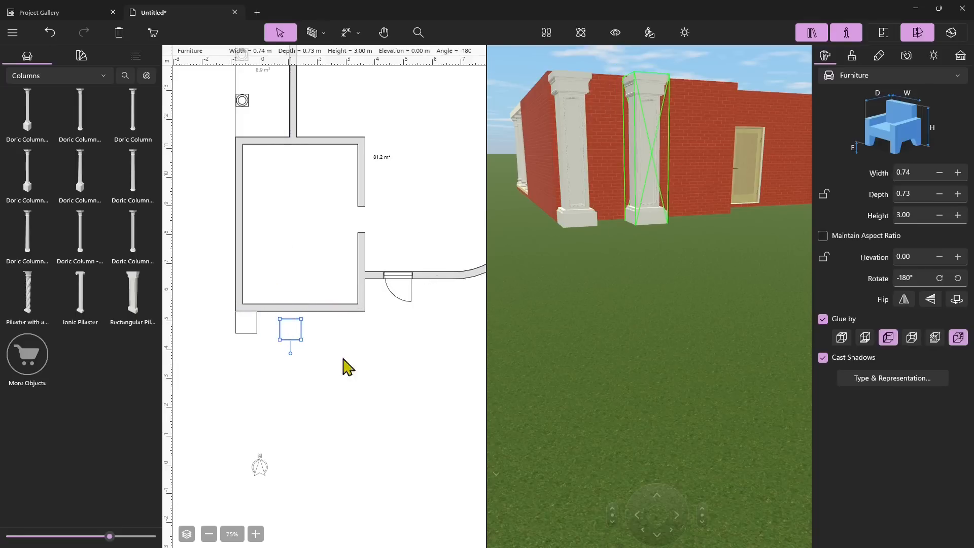
Copy the second pilaster and paste a third one further along the same wall, near the room's other corner
right_click(297, 323)
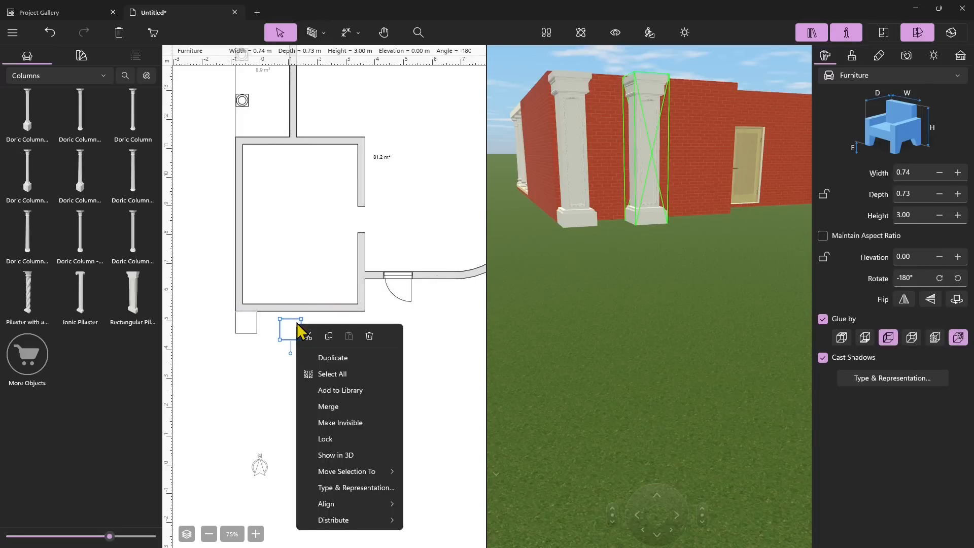
click(327, 339)
click(329, 335)
right_click(329, 331)
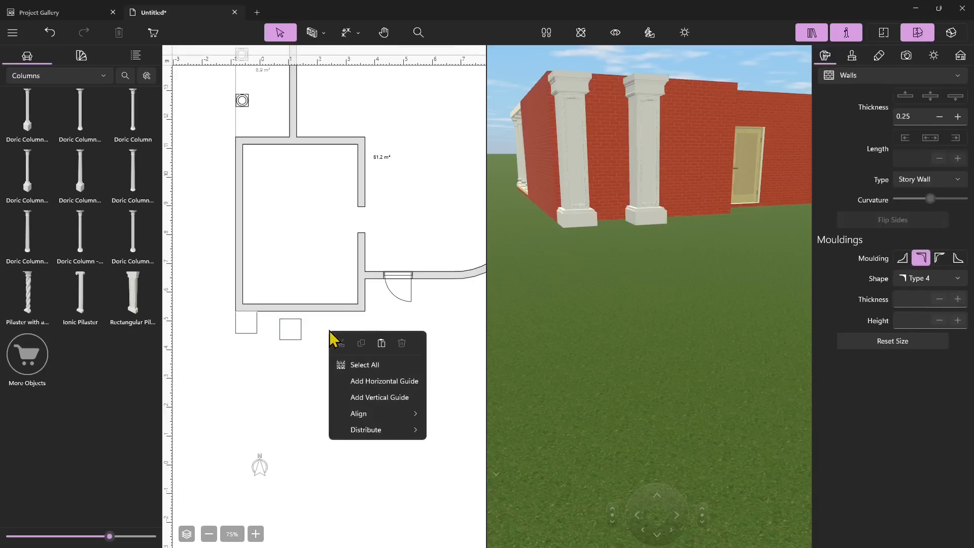
click(381, 345)
drag(332, 340, 347, 337)
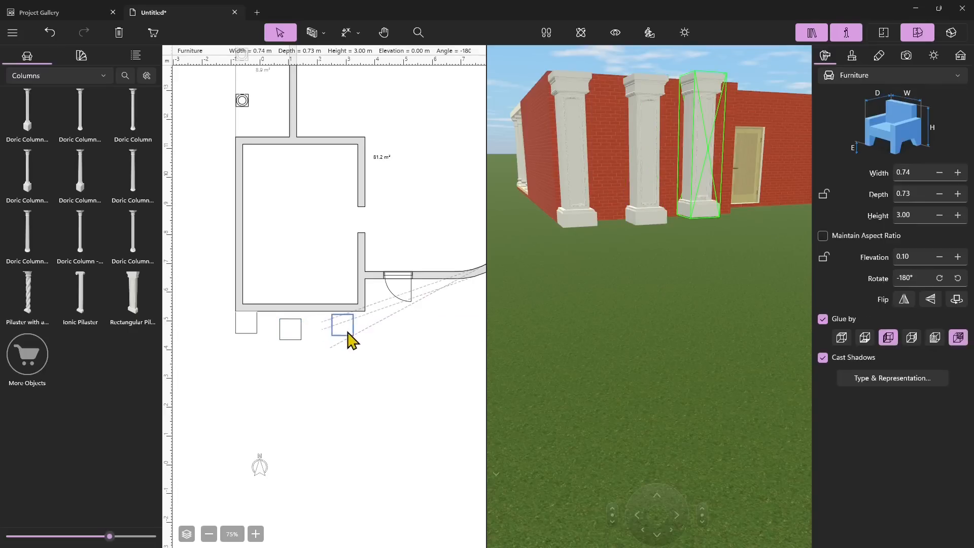
Look through the move, align and distribute options available for the corner pilaster
right_click(248, 325)
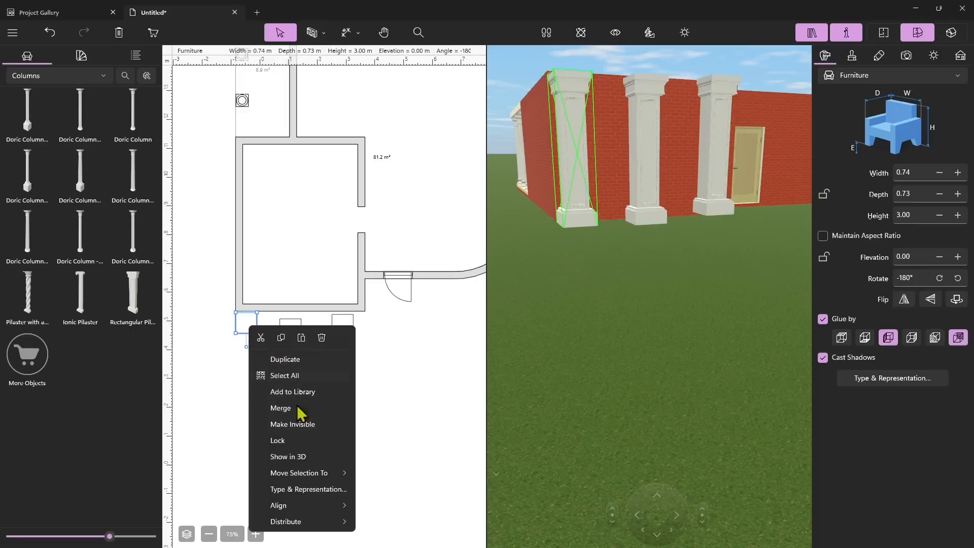
mouse_move(298, 477)
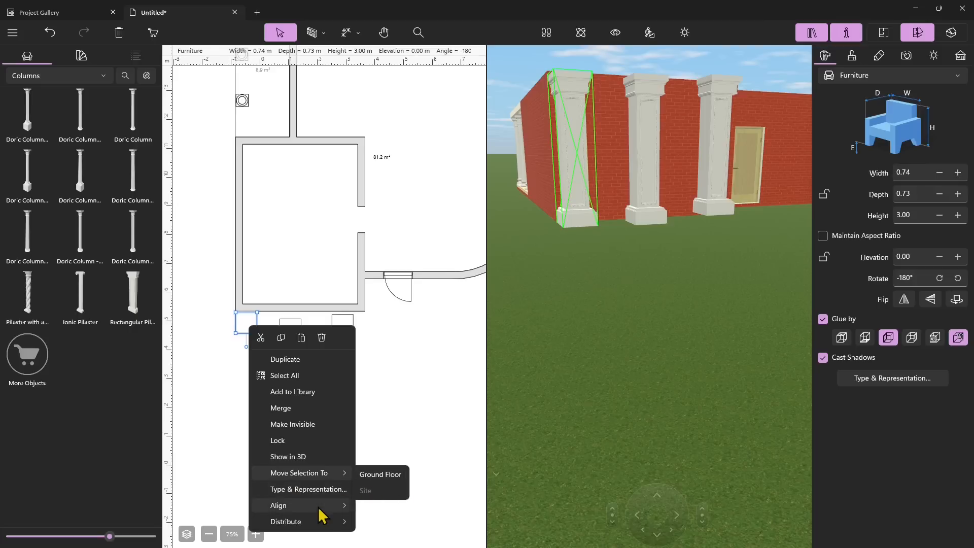
mouse_move(320, 513)
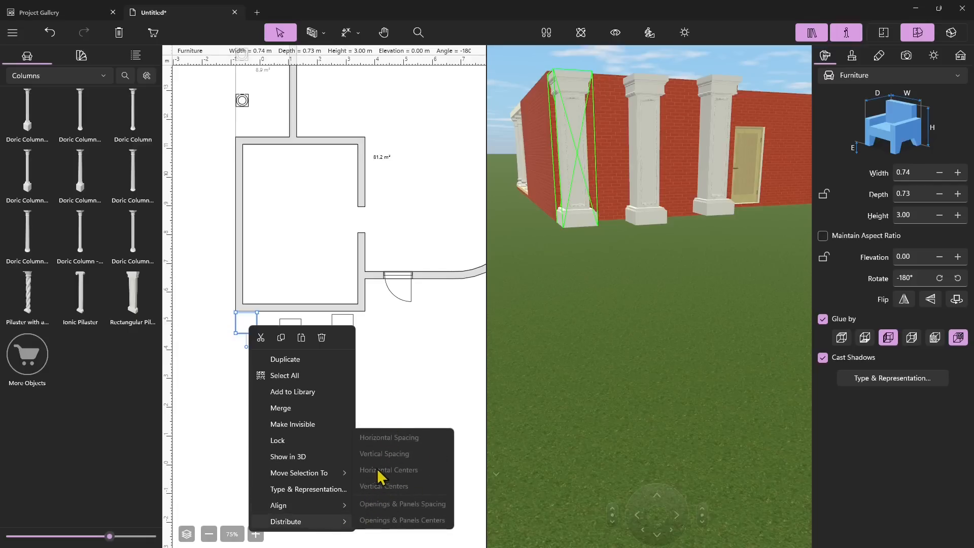
click(225, 337)
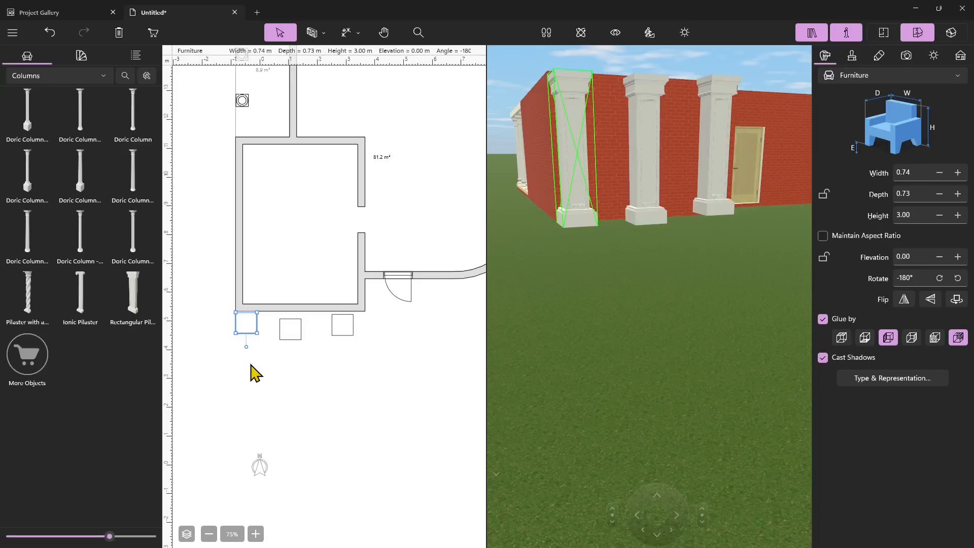
Select all three pilasters, try aligning them by their left edges, and undo the alignment
click(250, 363)
drag(377, 321, 217, 347)
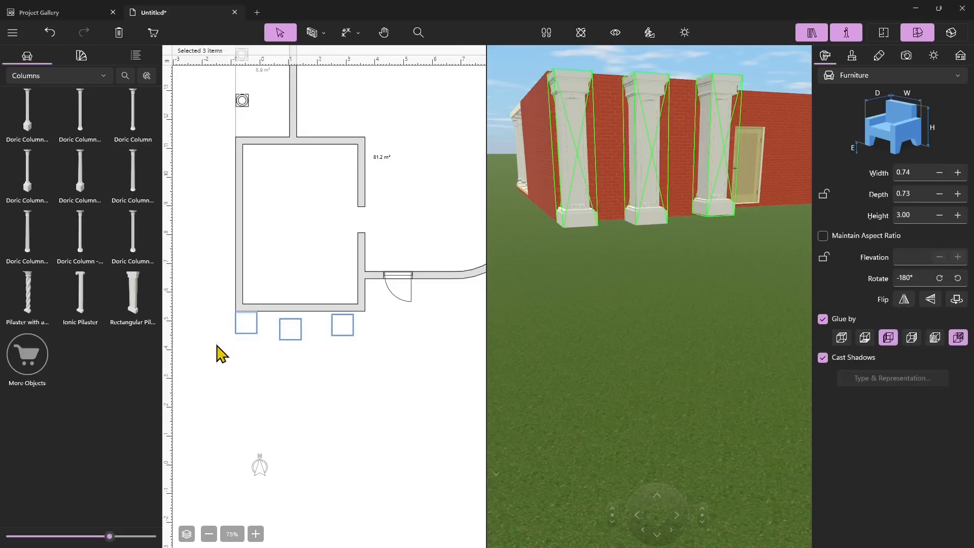
click(250, 343)
click(248, 337)
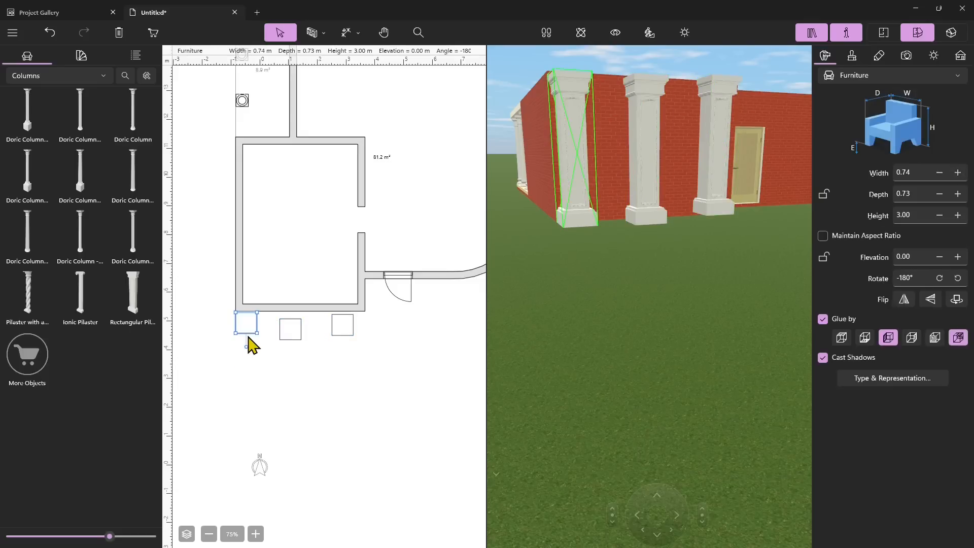
shift+click(293, 337)
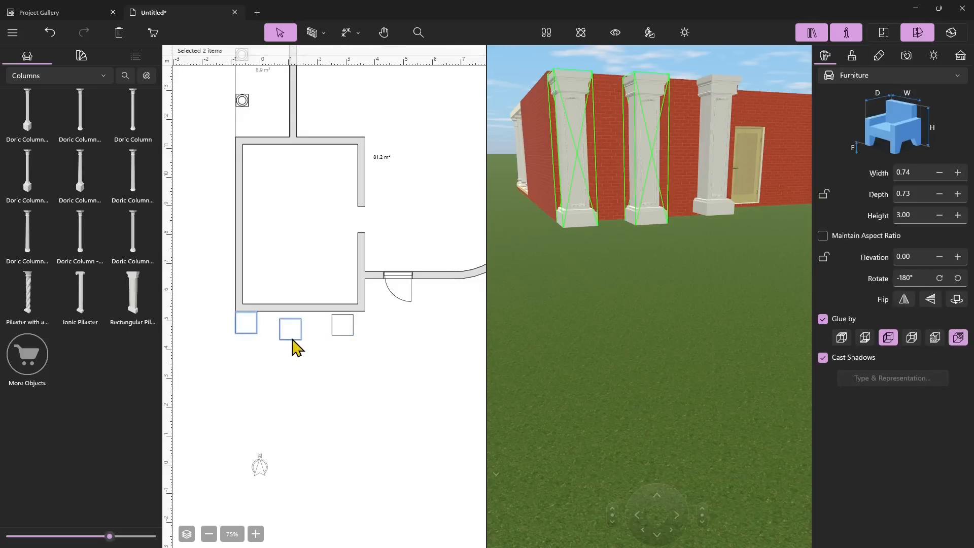
shift+click(350, 334)
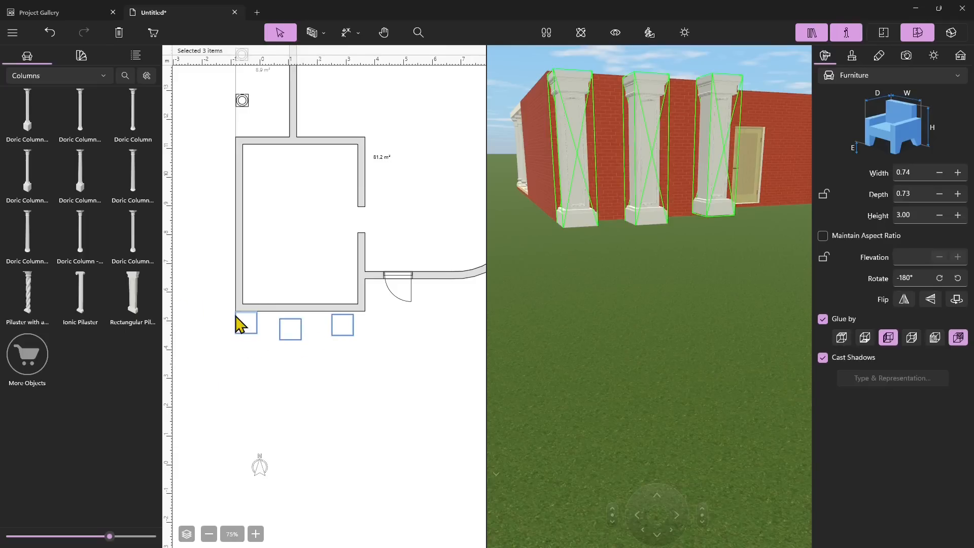
right_click(297, 338)
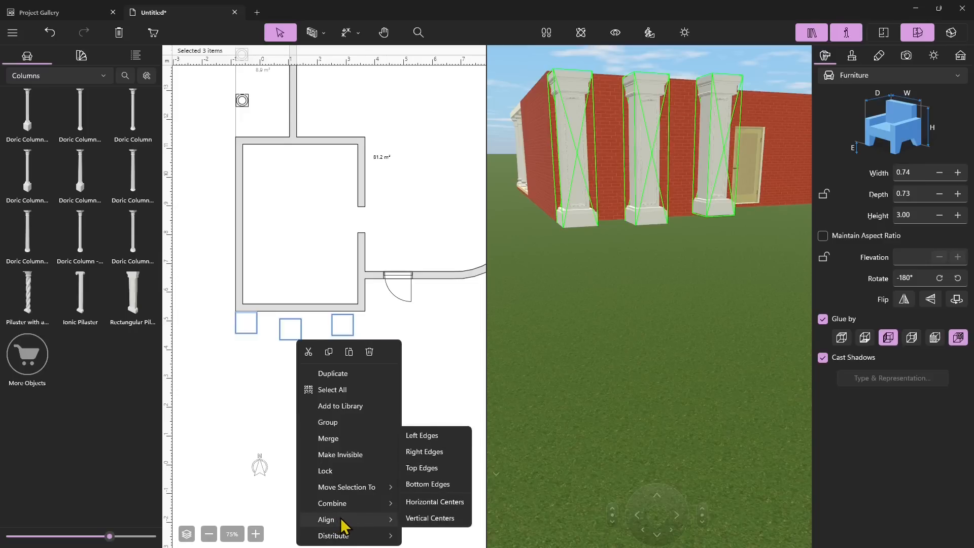
click(422, 435)
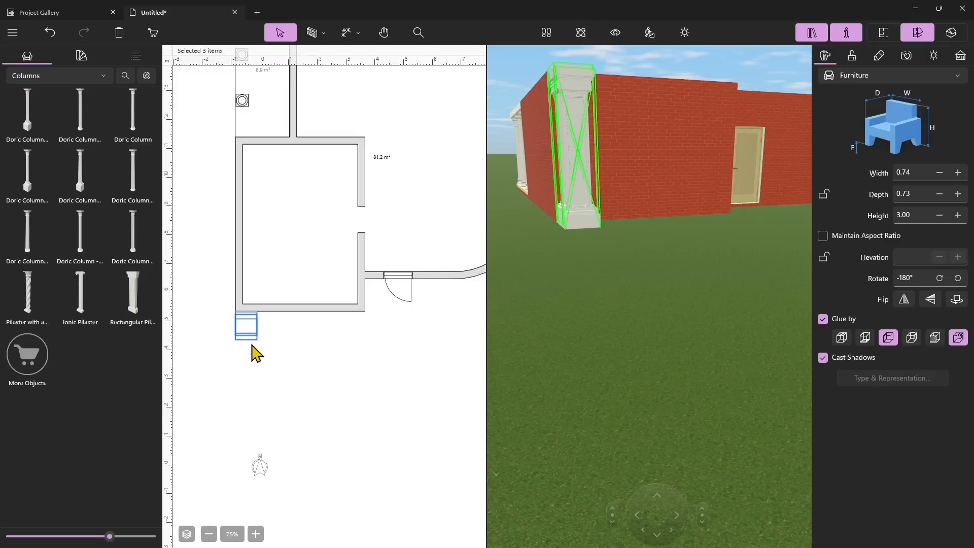
key(ctrl+z)
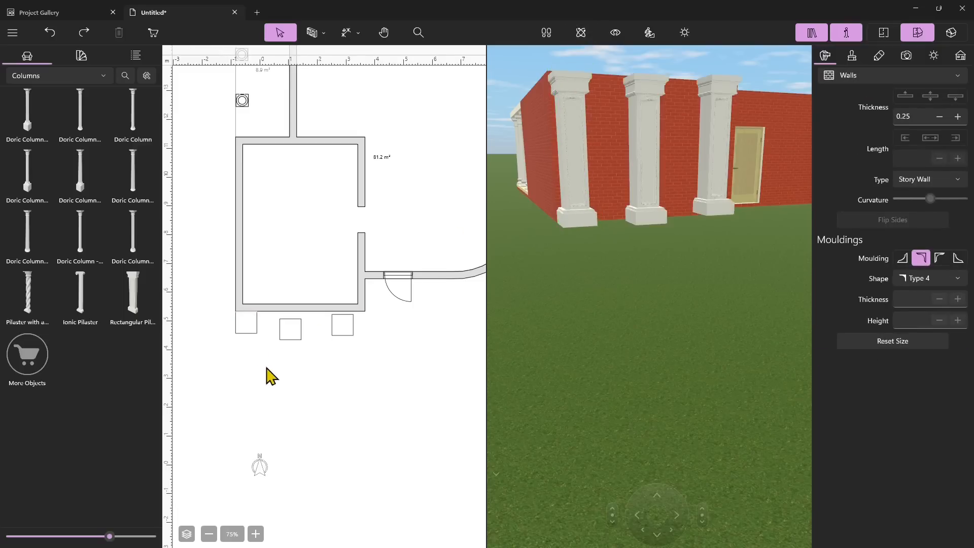
Align the three wall pilasters by their top edges
drag(387, 330, 244, 355)
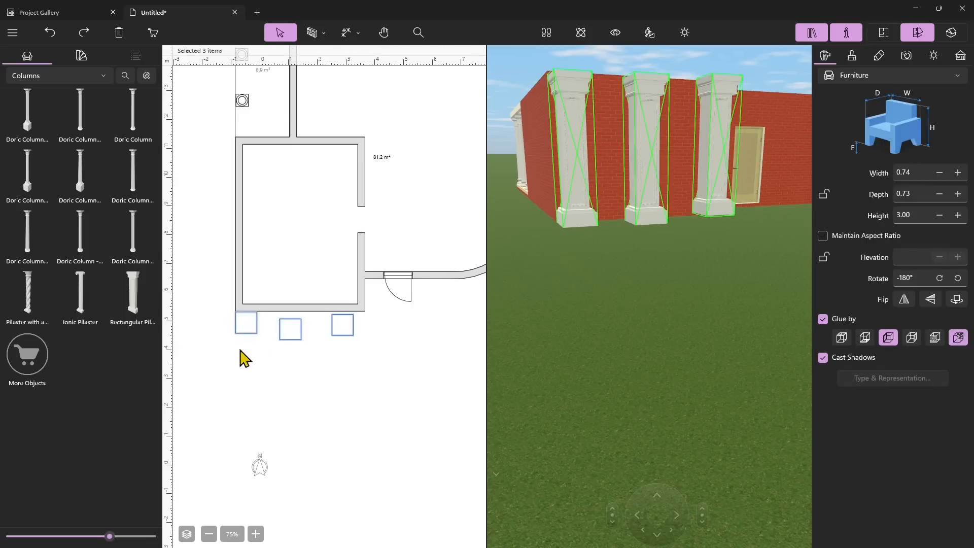
right_click(296, 337)
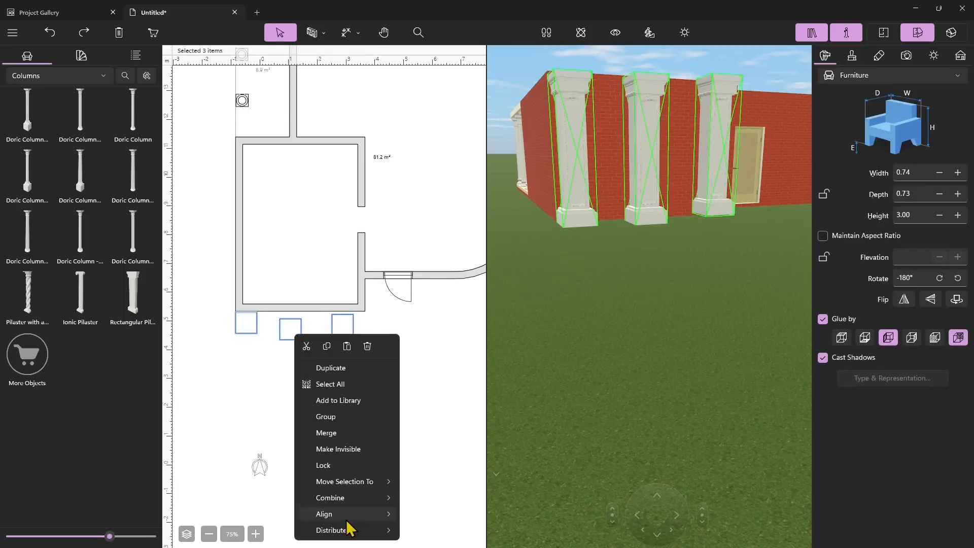
mouse_move(348, 521)
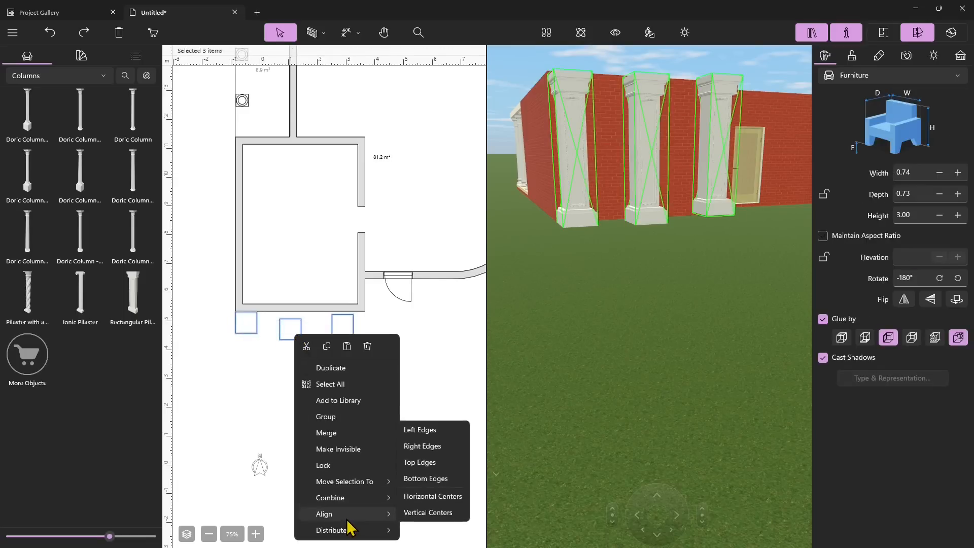
click(418, 463)
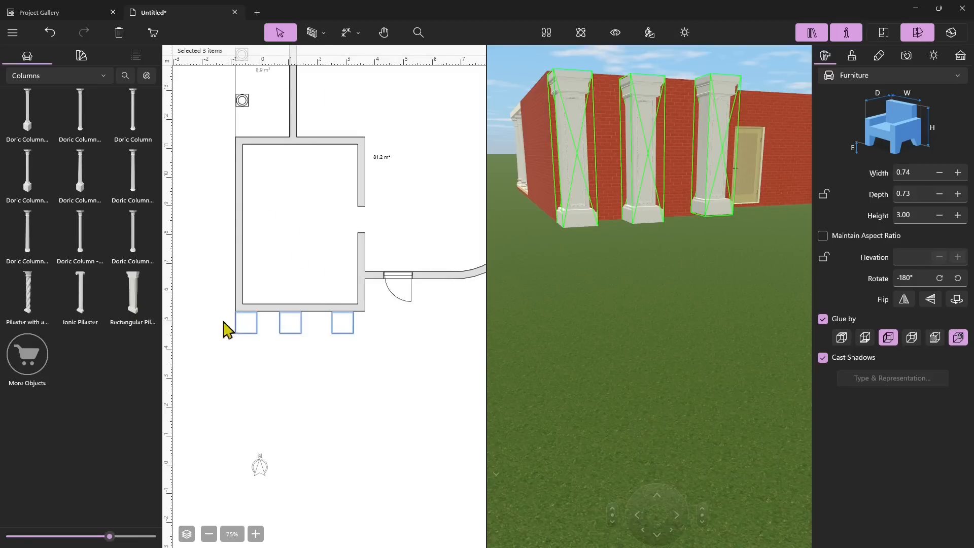
Try aligning the three pilasters by their vertical centers, and undo the alignment
right_click(295, 323)
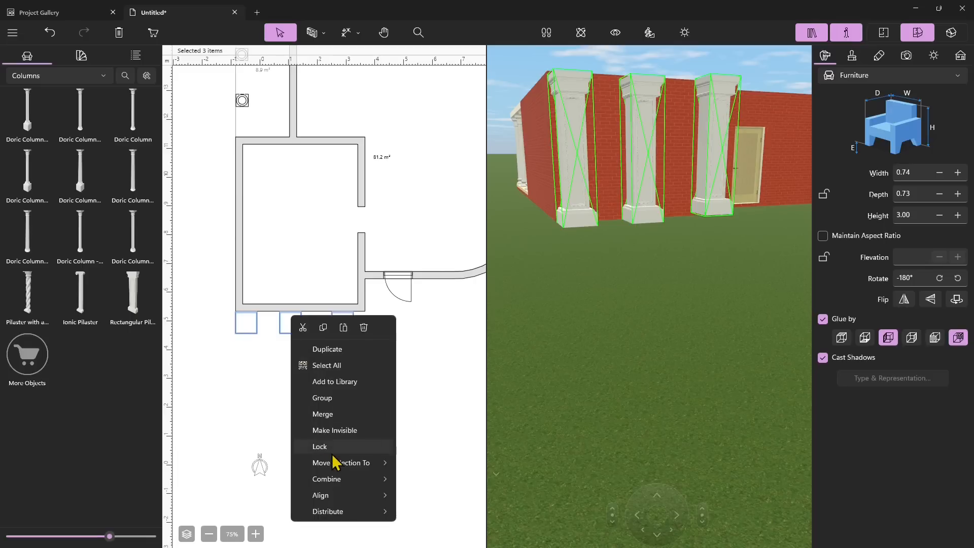
mouse_move(357, 502)
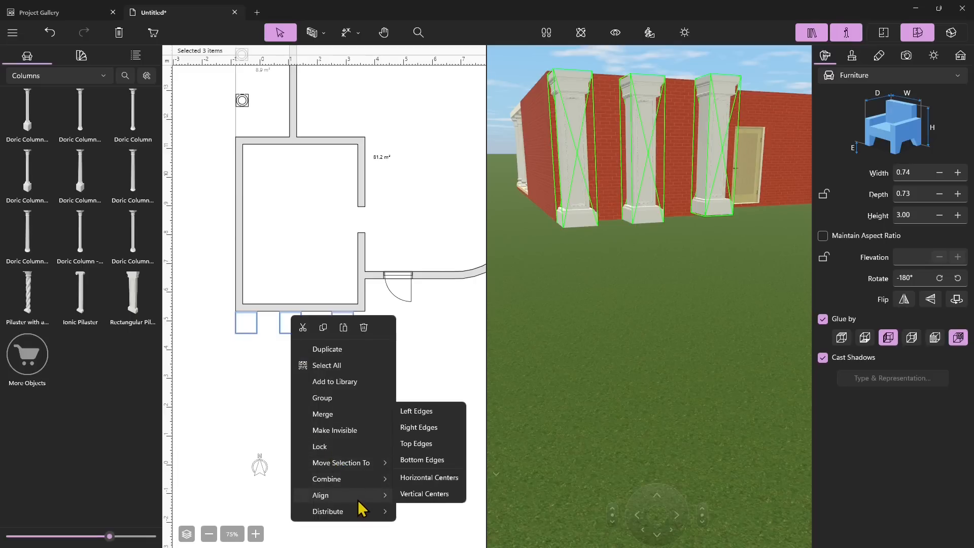
click(434, 496)
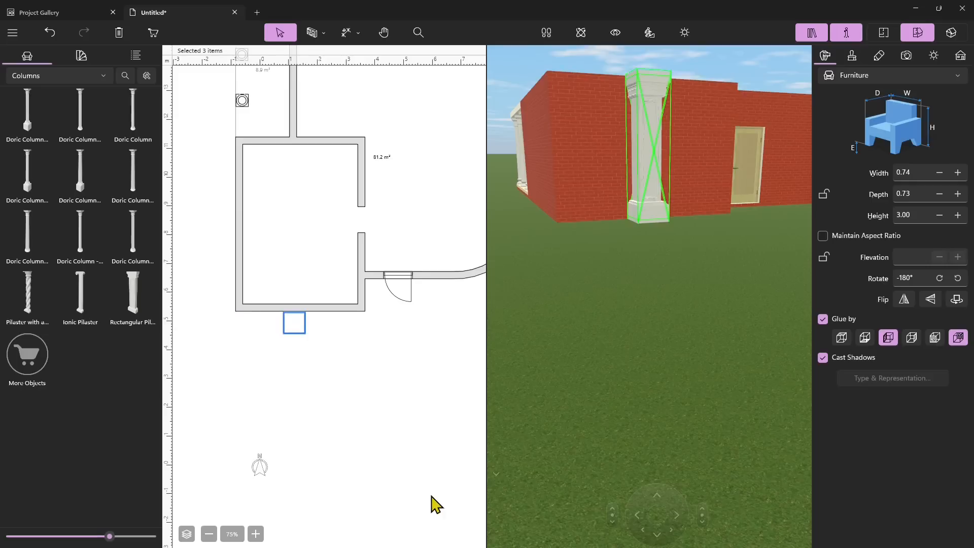
click(290, 353)
key(ctrl+z)
Reselect the three pilasters and align them by their horizontal centers
drag(391, 318, 314, 371)
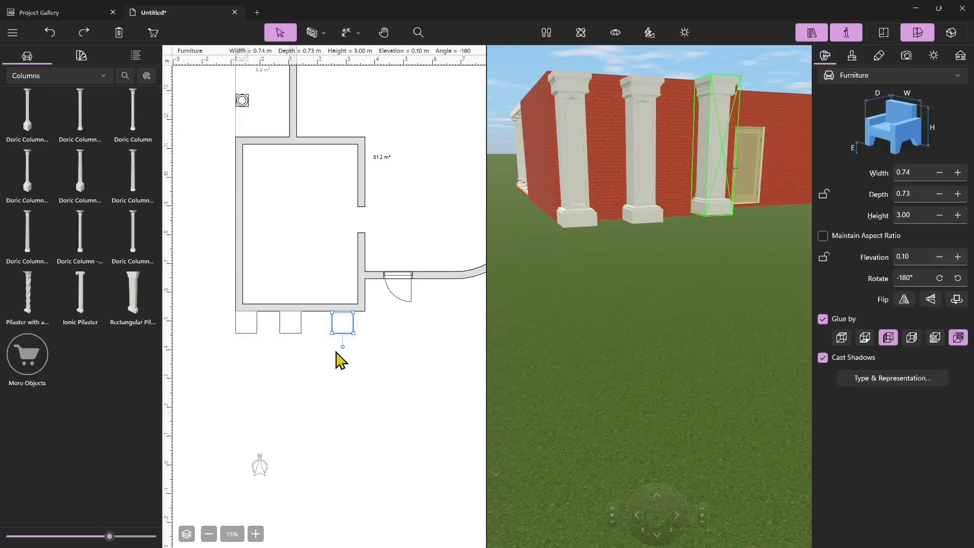
drag(386, 324, 278, 335)
right_click(276, 331)
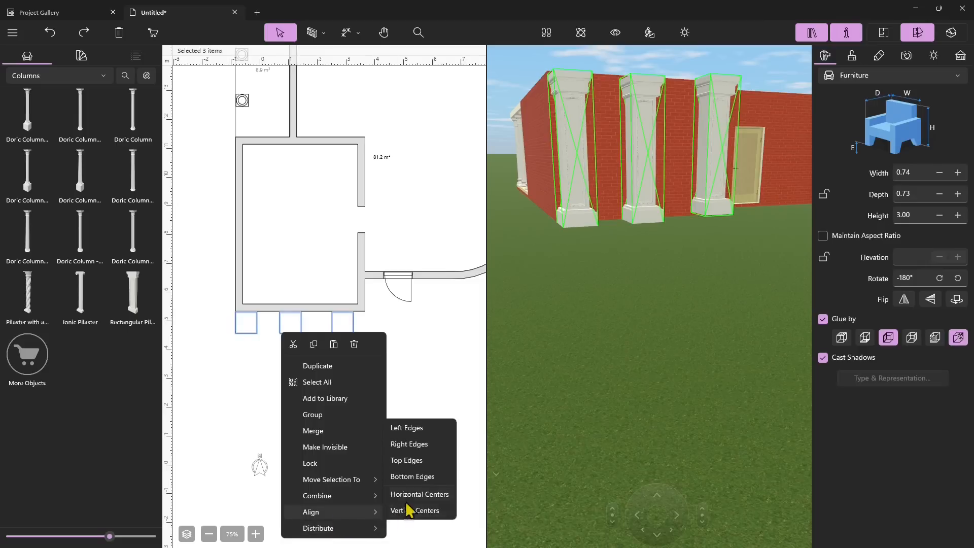
click(405, 507)
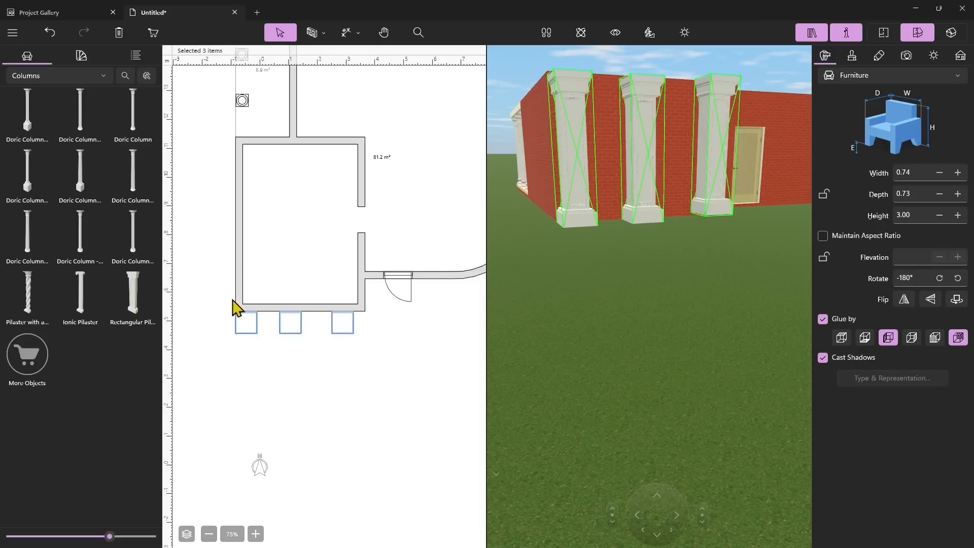
scroll(235, 332, up, 4)
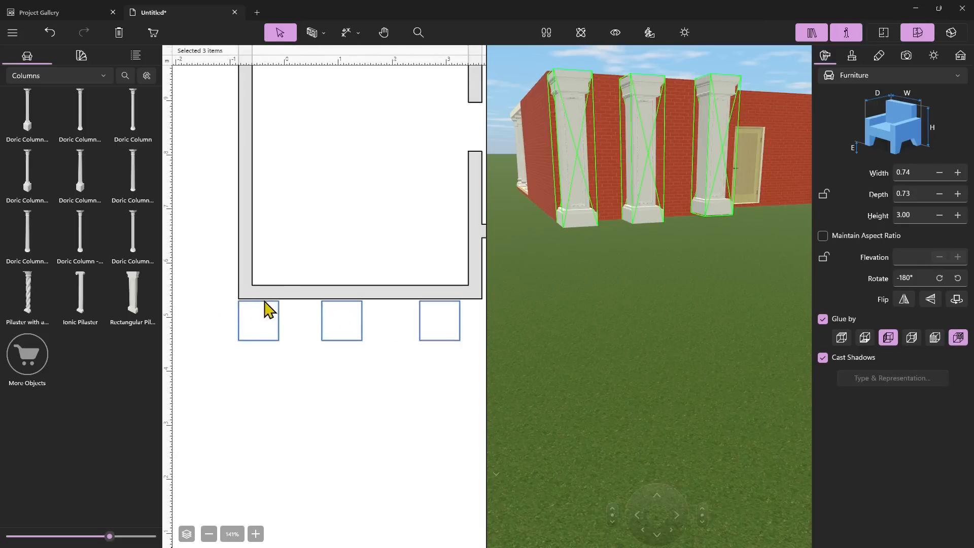
Move the rightmost pilaster flush with the wall's right corner and adjust the leftmost one at the left corner
scroll(218, 341, down, 2)
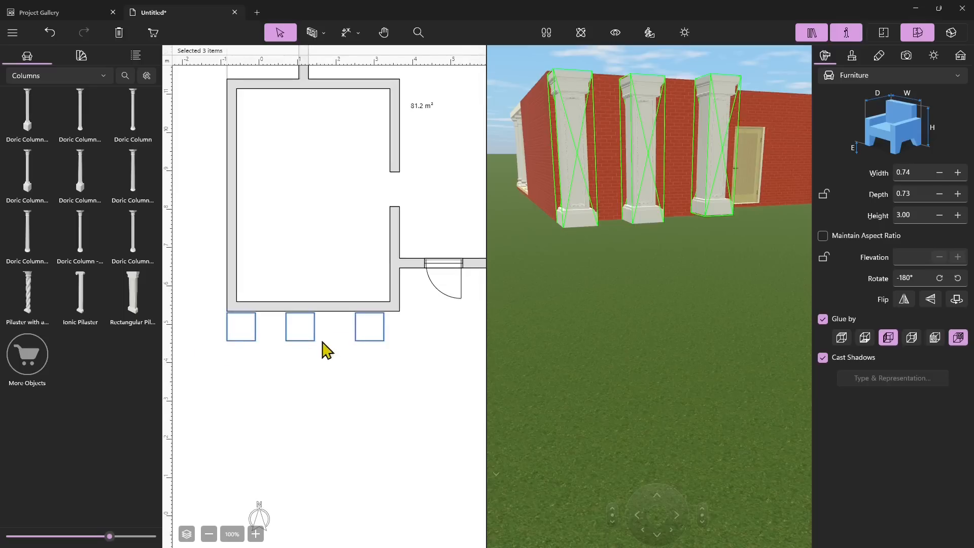
scroll(370, 352, up, 2)
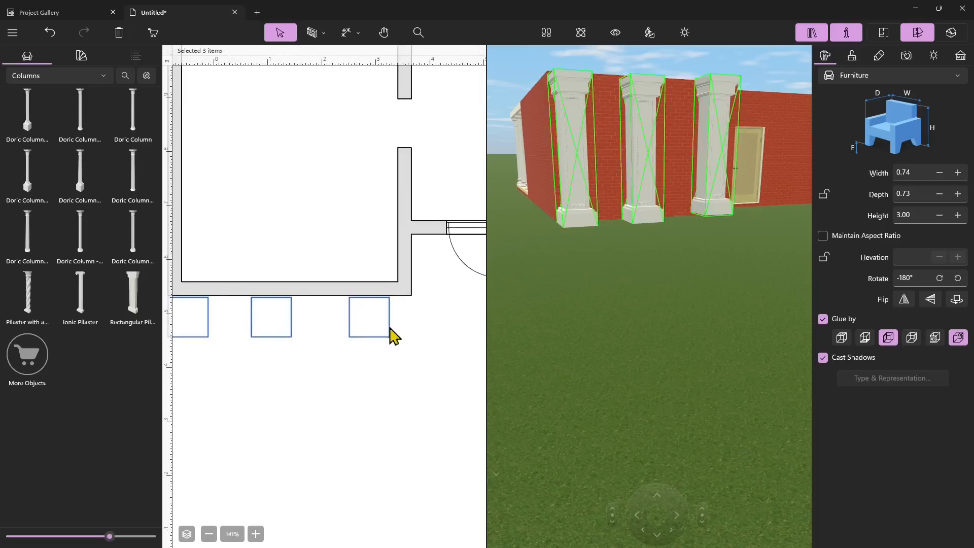
scroll(373, 398, down, 2)
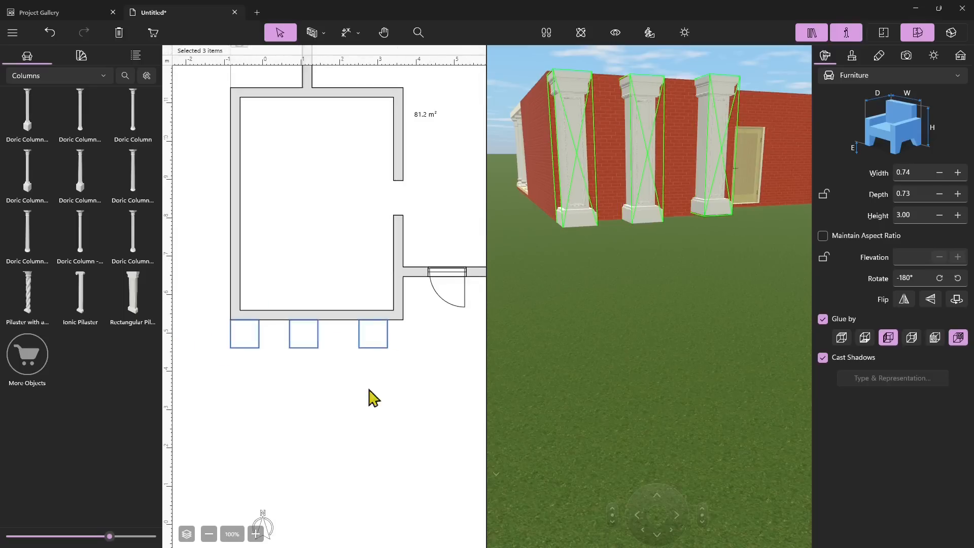
click(310, 406)
click(385, 345)
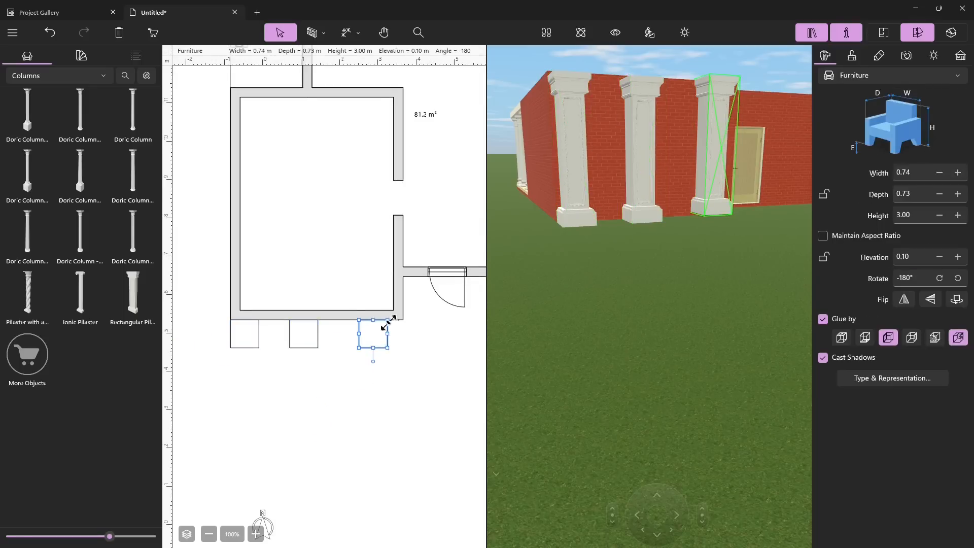
drag(374, 344, 390, 348)
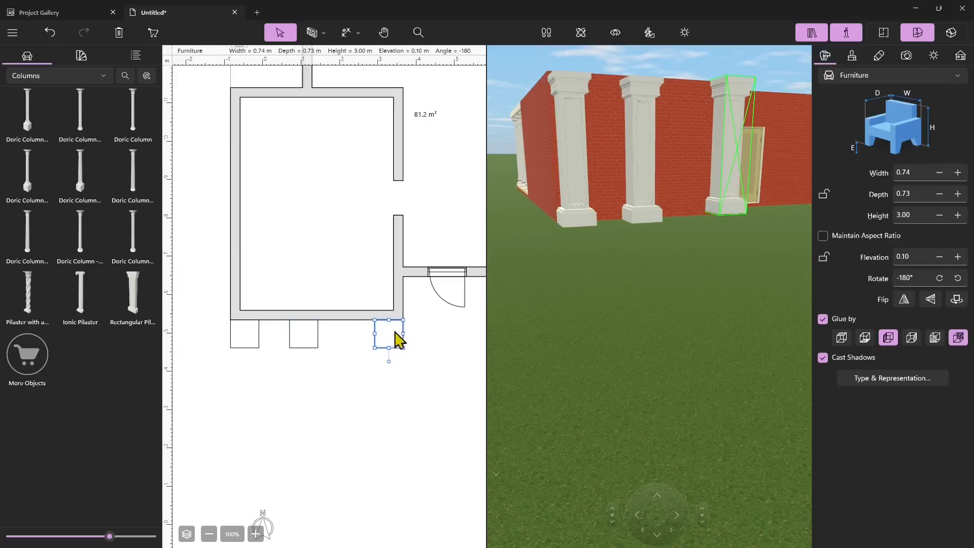
drag(249, 342, 247, 336)
click(206, 331)
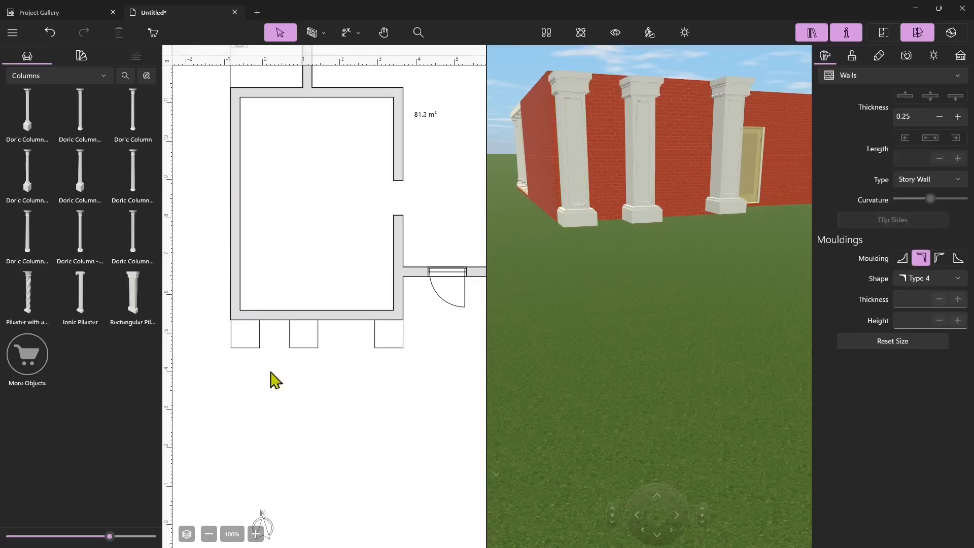
click(313, 345)
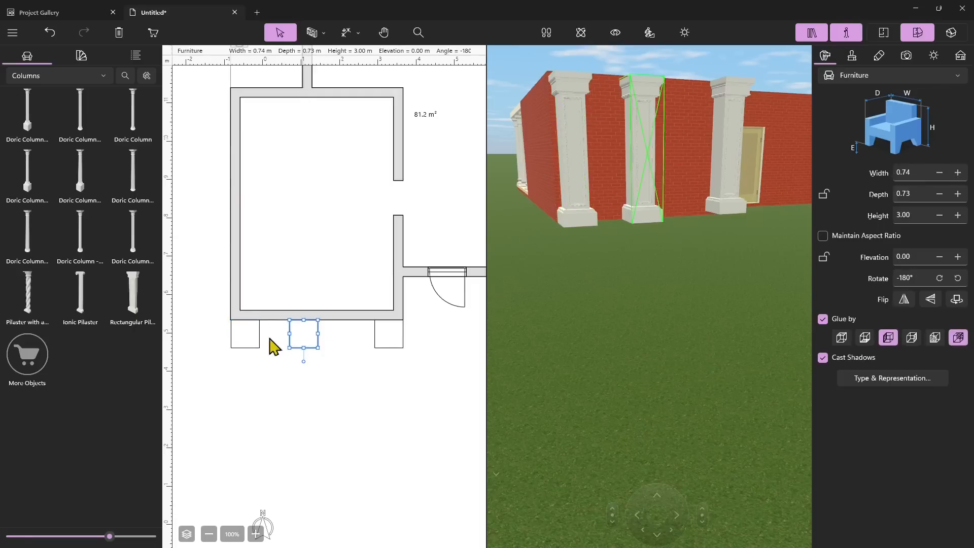
click(274, 347)
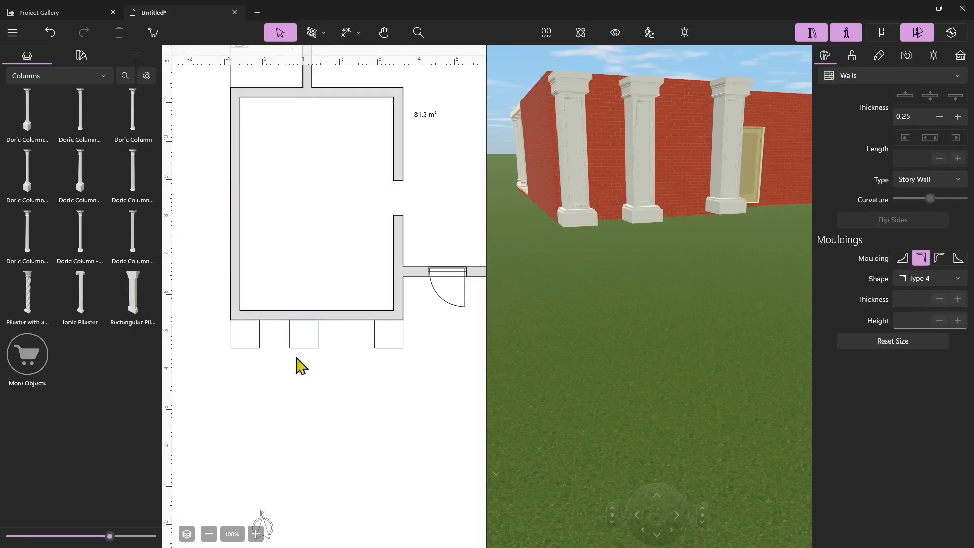
drag(416, 331, 224, 365)
scroll(261, 375, down, 3)
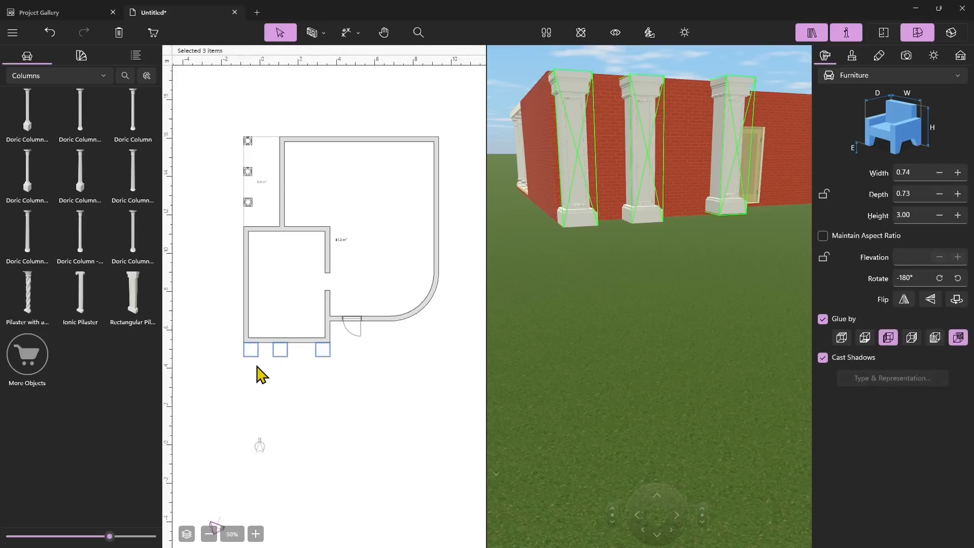
scroll(358, 365, up, 1)
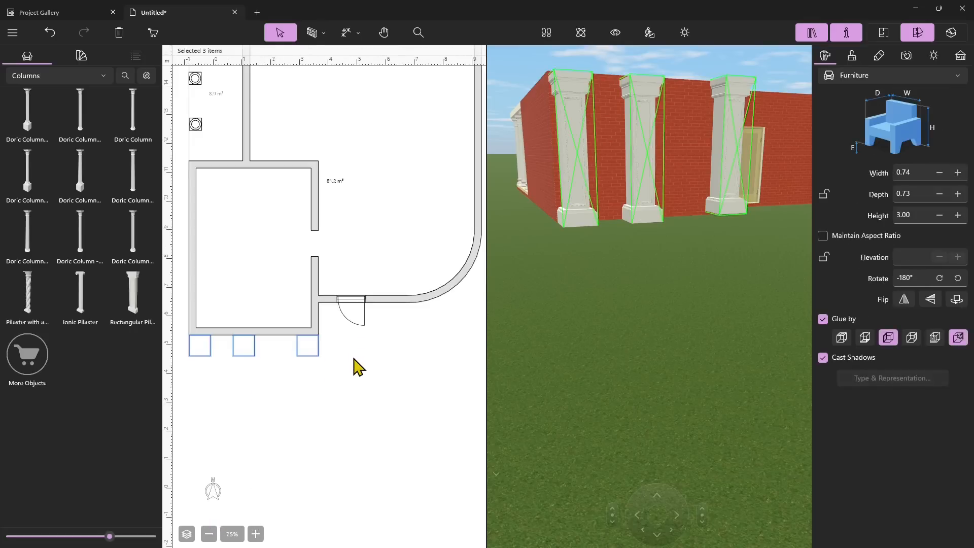
Duplicate the right-corner pilaster, placing the copy in the same row beyond the end of the wall
click(322, 378)
click(317, 354)
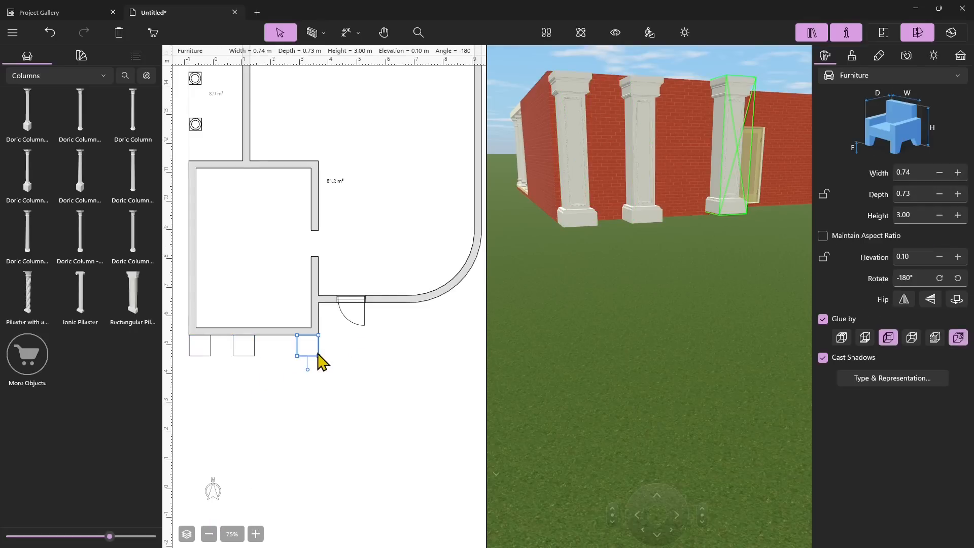
drag(318, 354, 408, 347)
Select the three pilasters along the wall and distribute them by horizontal spacing
click(246, 354)
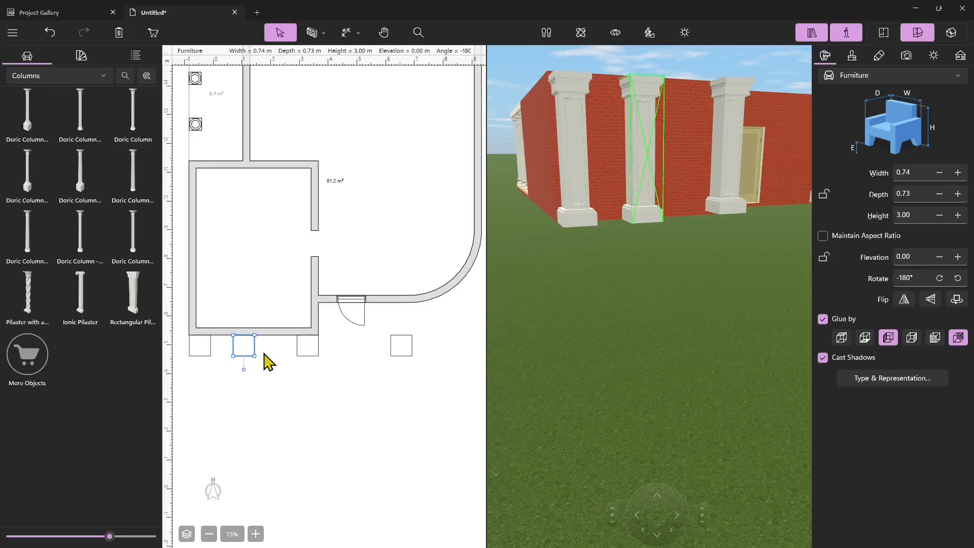
click(264, 354)
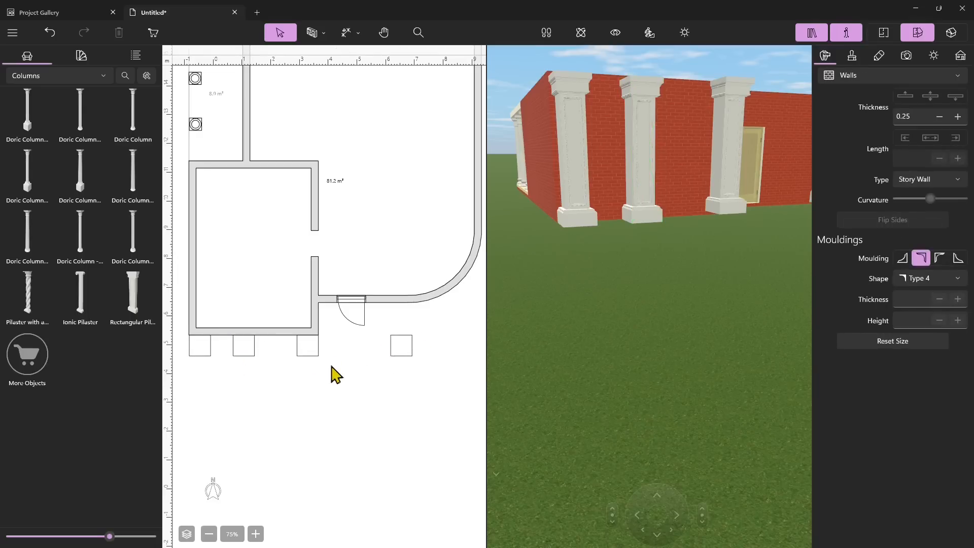
drag(345, 336, 185, 375)
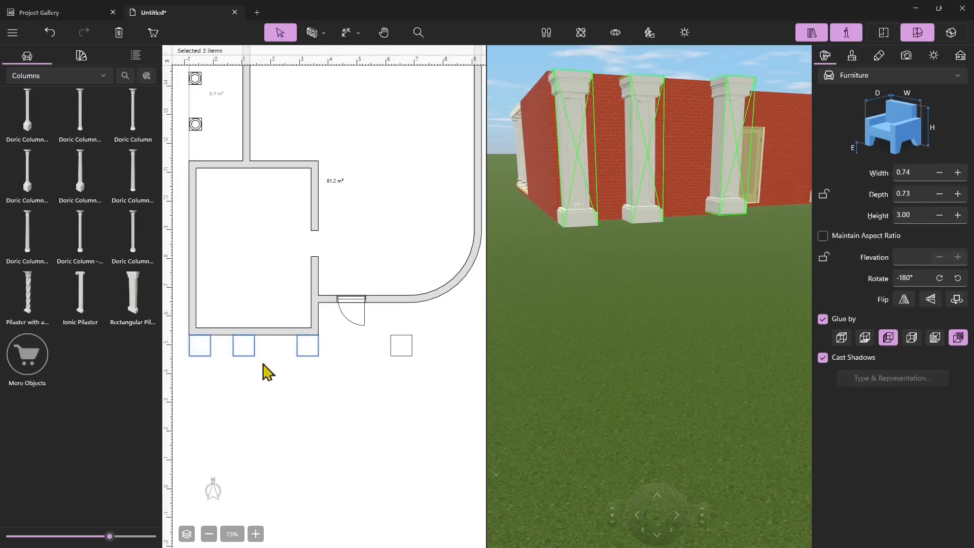
right_click(254, 365)
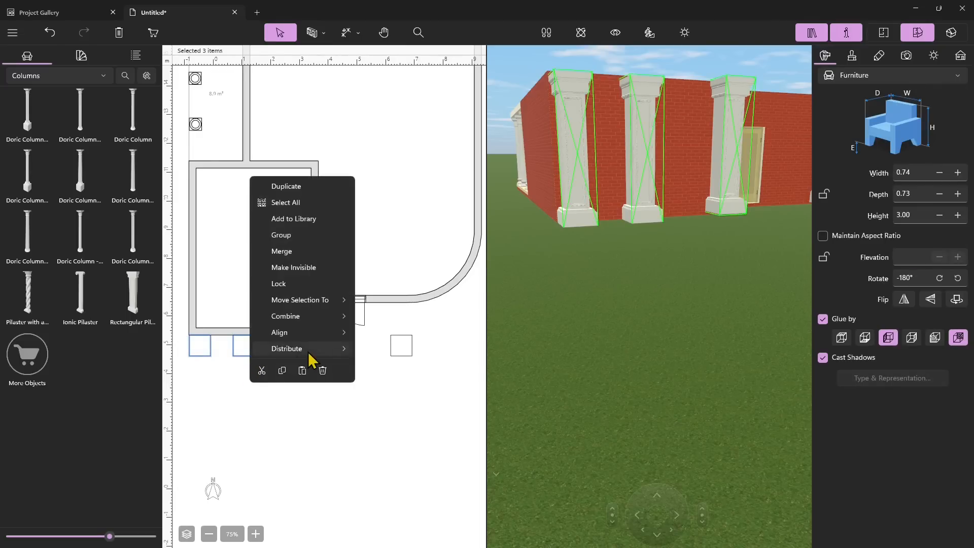
mouse_move(308, 351)
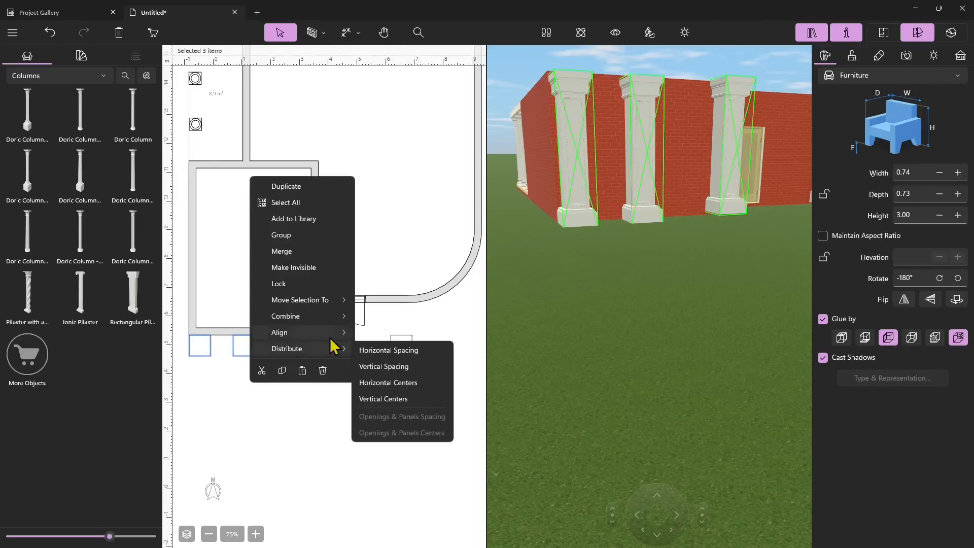
click(385, 354)
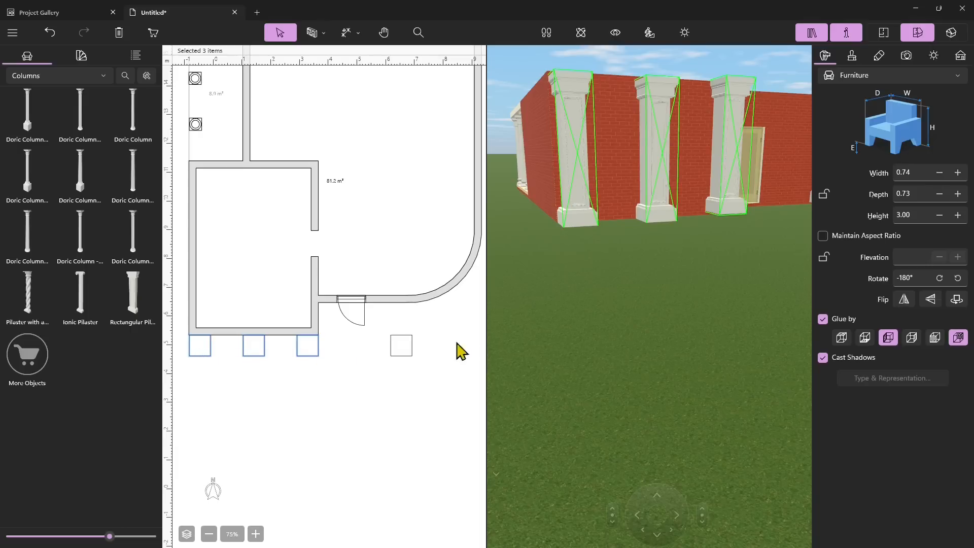
Move the detached pilaster copy to open ground in front of the right-corner pilaster
click(406, 352)
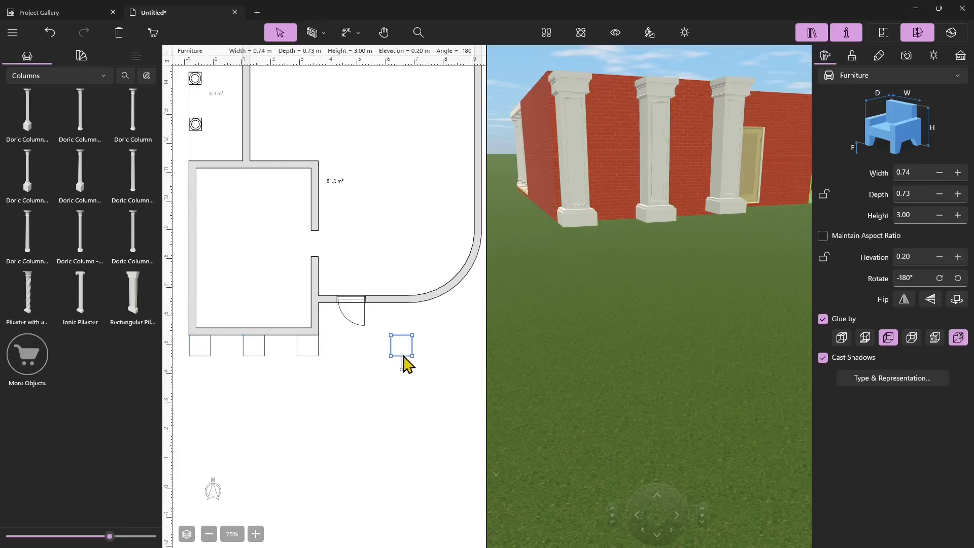
drag(412, 350, 287, 420)
click(326, 413)
drag(276, 336, 326, 449)
right_click(303, 356)
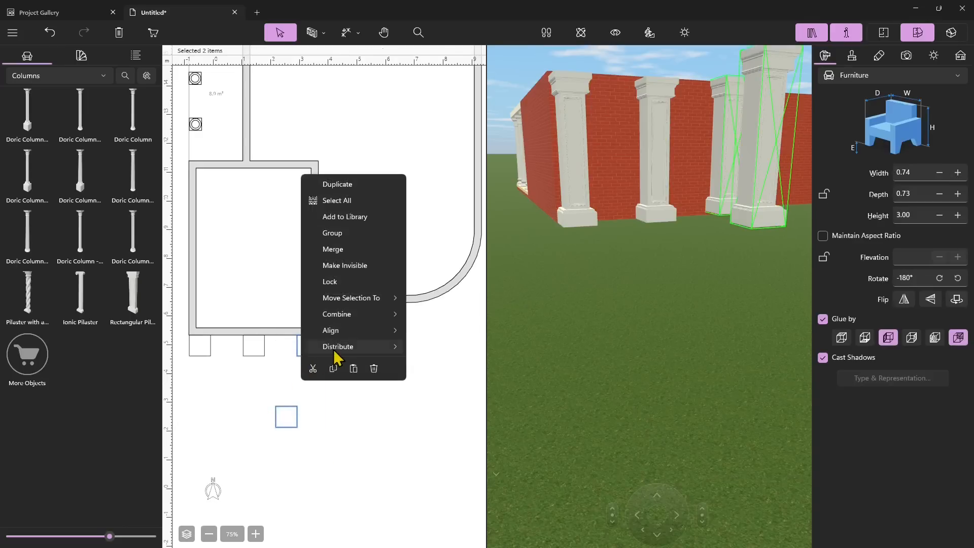
mouse_move(366, 349)
click(333, 397)
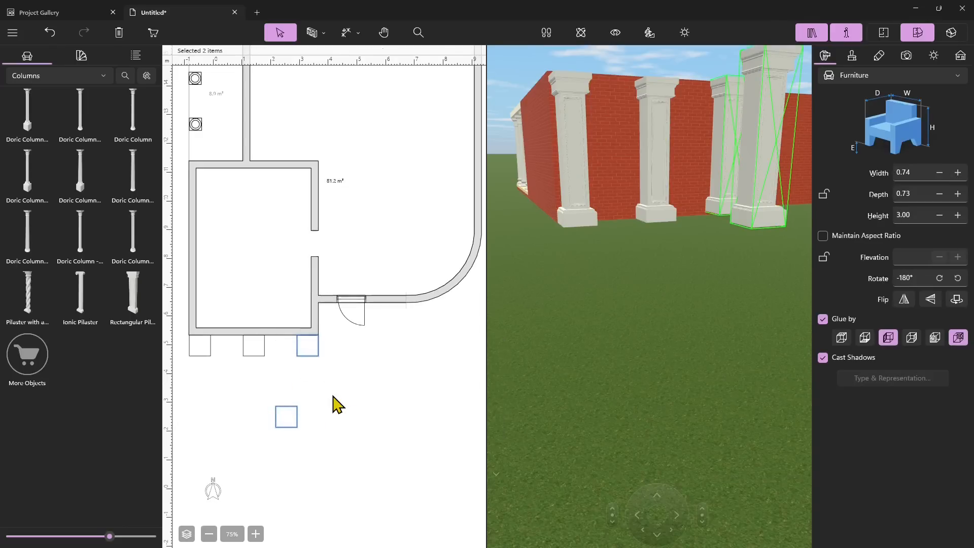
click(325, 454)
drag(331, 351, 285, 419)
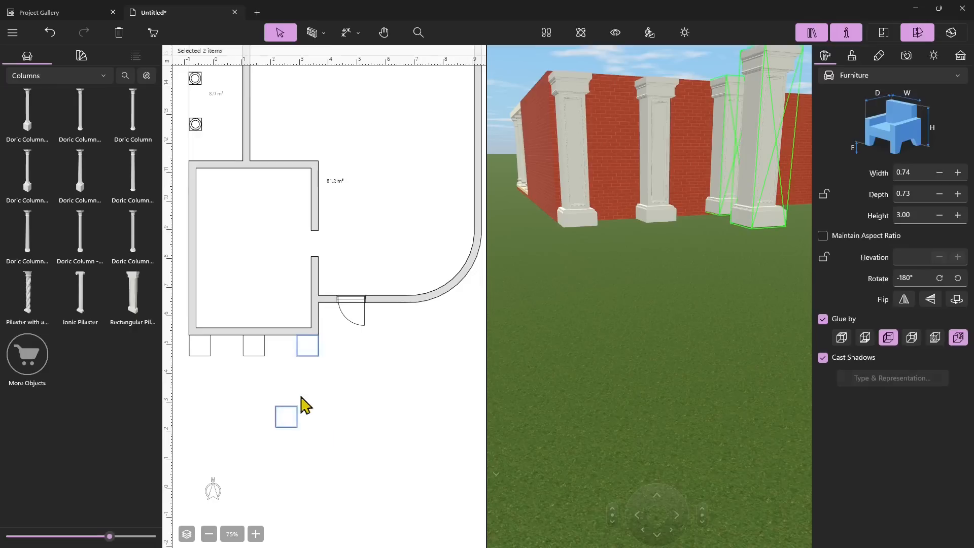
right_click(304, 360)
key(Escape)
Duplicate the detached pilaster farther from the wall and distribute it, its copy and the right-corner pilaster by vertical spacing
click(299, 442)
drag(296, 425, 301, 485)
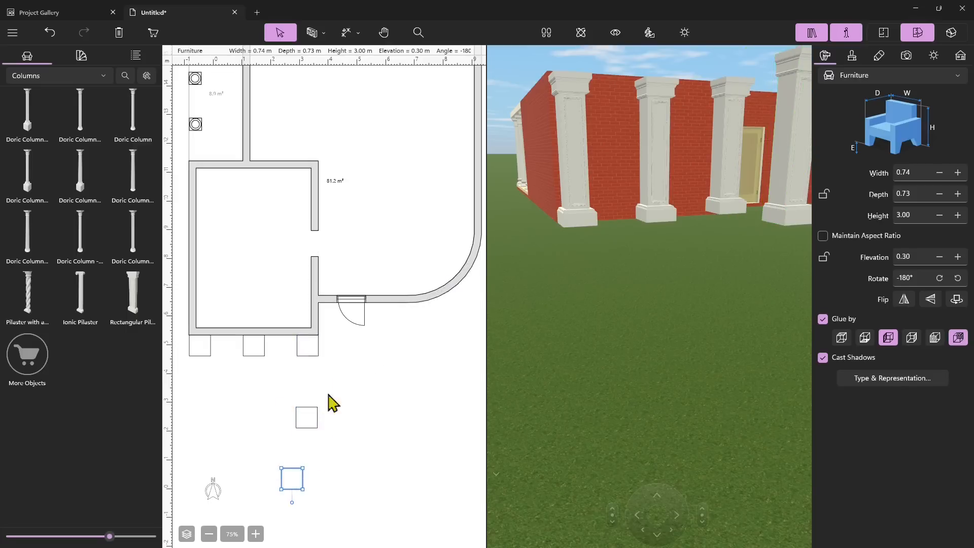
drag(329, 349, 283, 500)
right_click(306, 426)
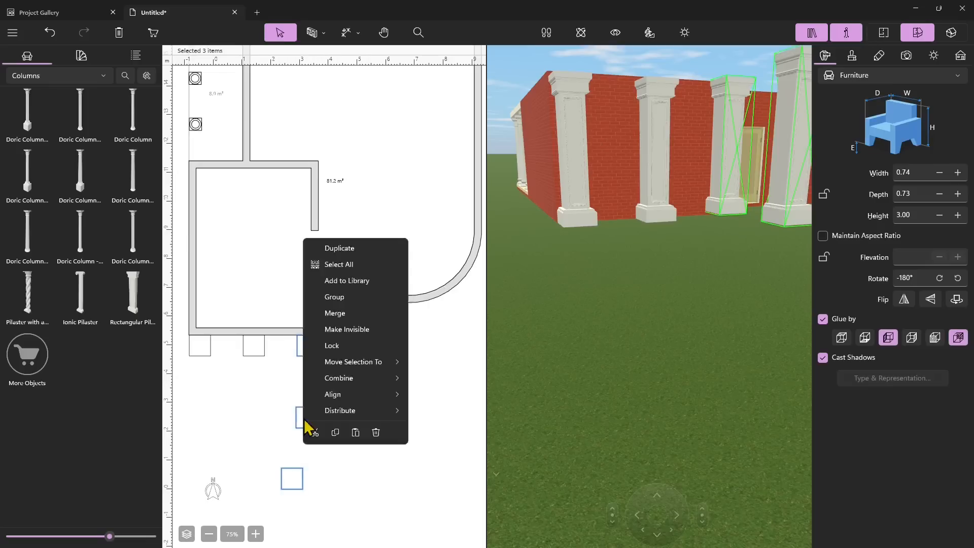
mouse_move(342, 411)
click(440, 428)
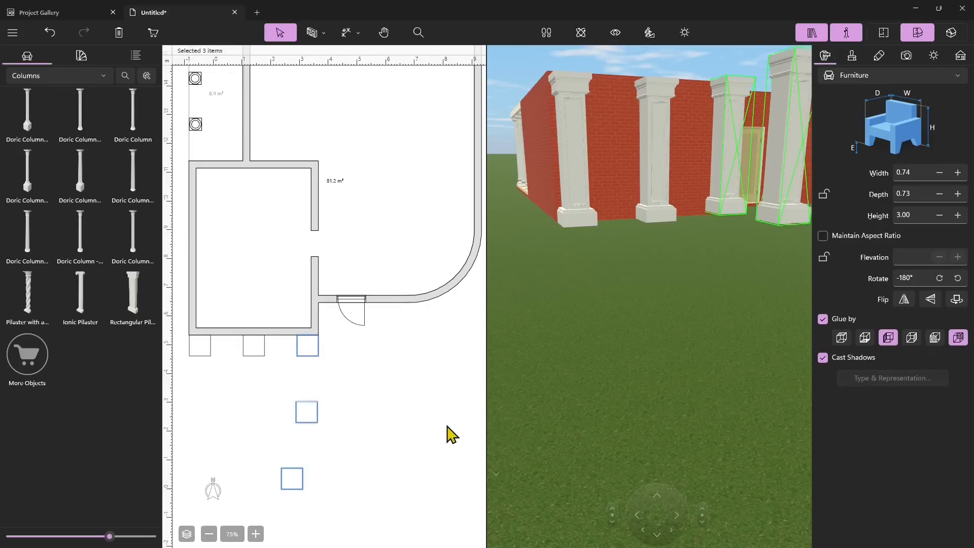
Distribute the same three pilasters horizontally, so the middle one sits between the outer two
right_click(308, 417)
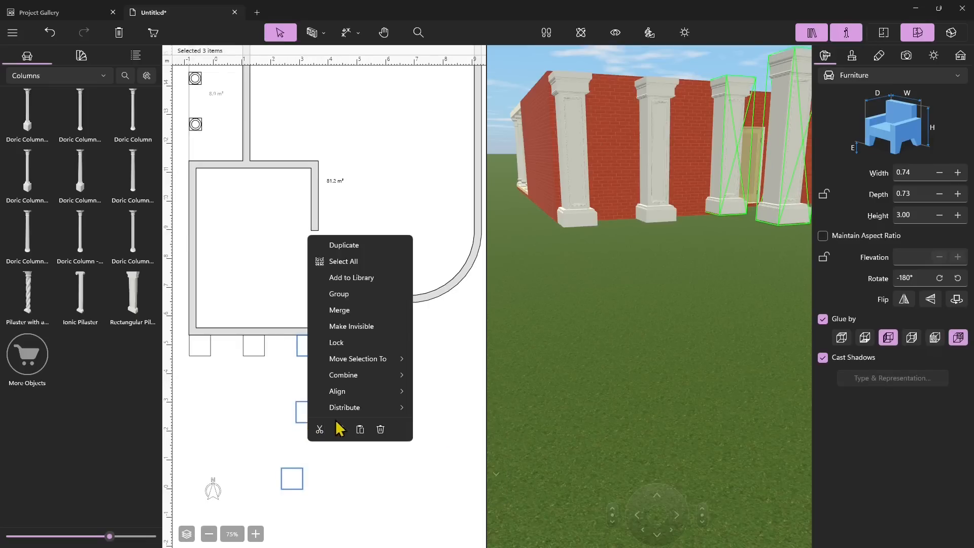
mouse_move(348, 408)
click(432, 421)
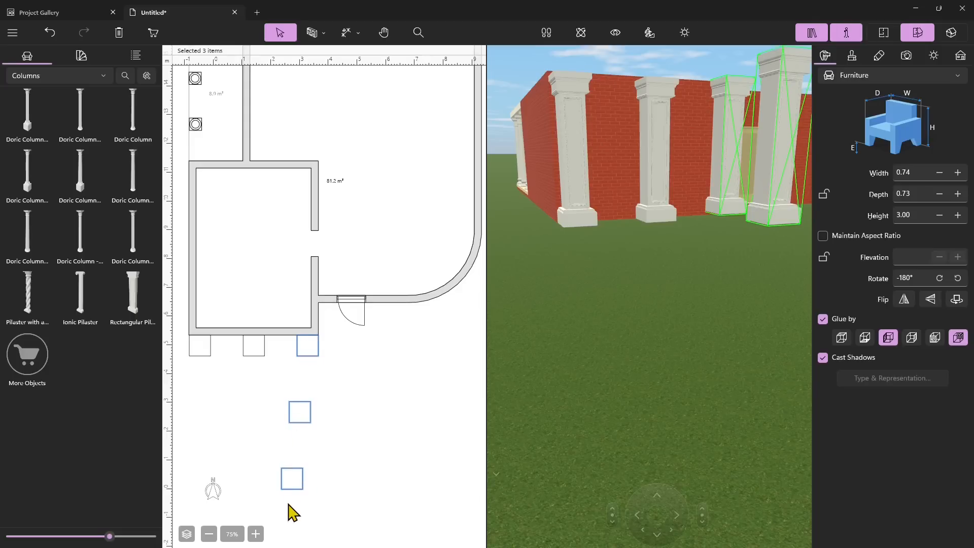
Align the three pilasters leading away from the wall by their right edges and distribute them by horizontal centers
right_click(301, 411)
mouse_move(341, 385)
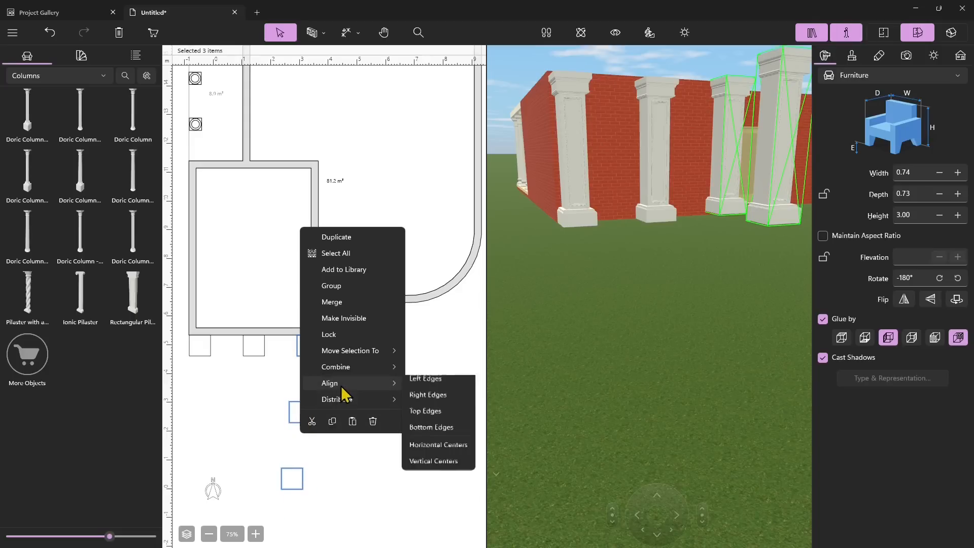
click(456, 403)
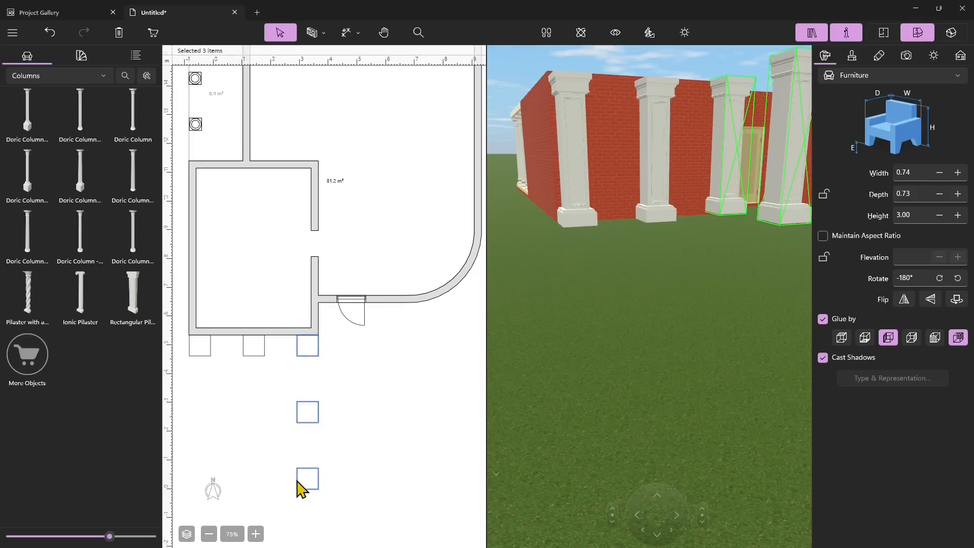
right_click(305, 424)
mouse_move(357, 415)
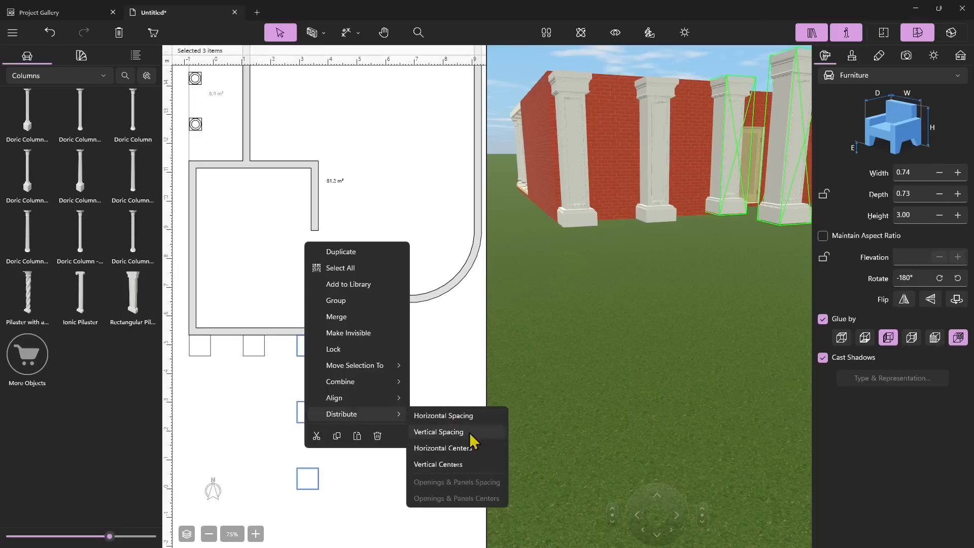
click(459, 448)
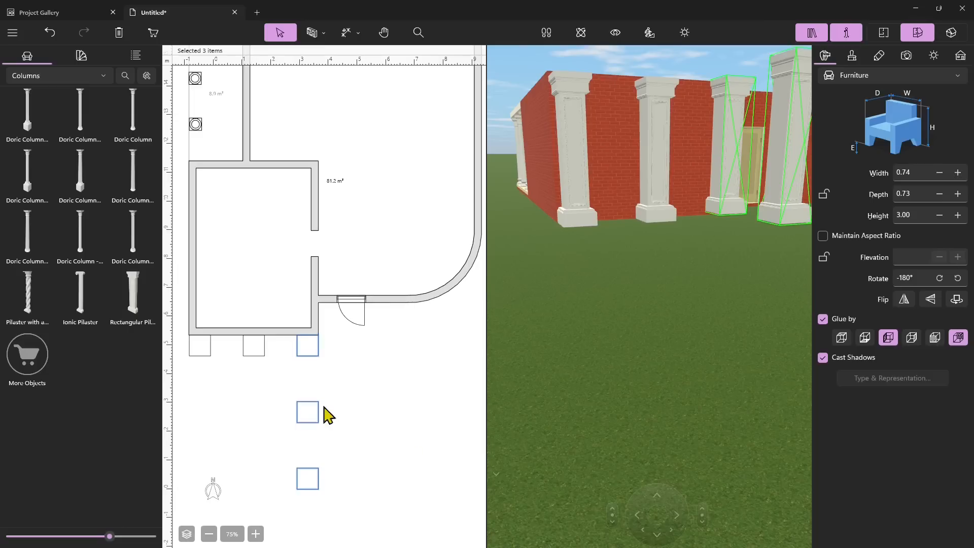
click(327, 473)
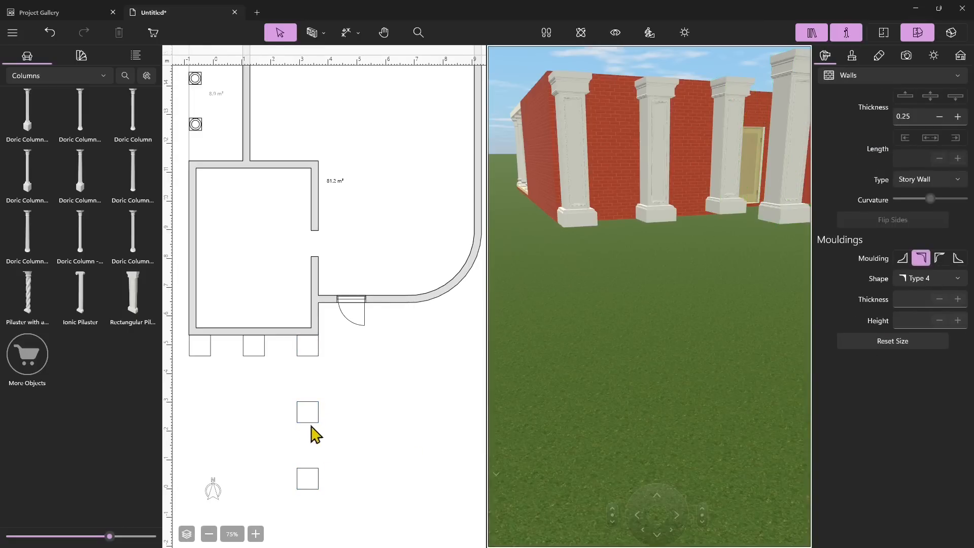
Move the farthest pilaster and add another copy to form a second row of three in line with the wall pilasters
scroll(318, 425, down, 2)
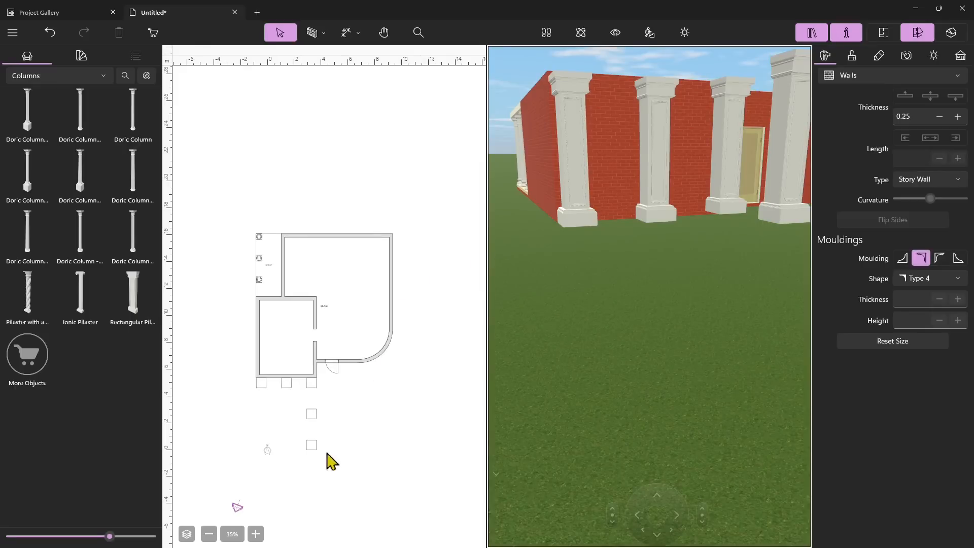
scroll(284, 459, up, 2)
scroll(303, 429, up, 2)
click(345, 457)
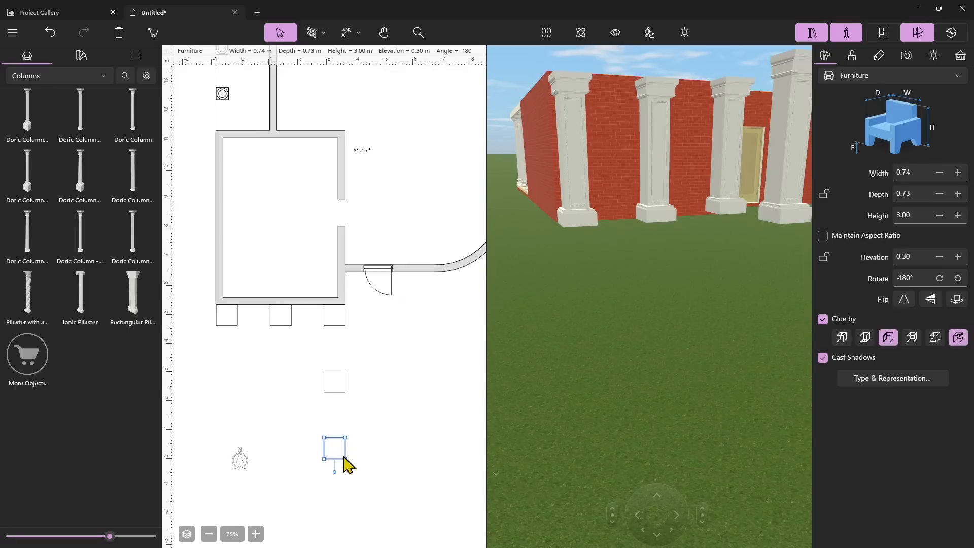
drag(347, 449, 218, 376)
click(365, 395)
drag(414, 365, 215, 400)
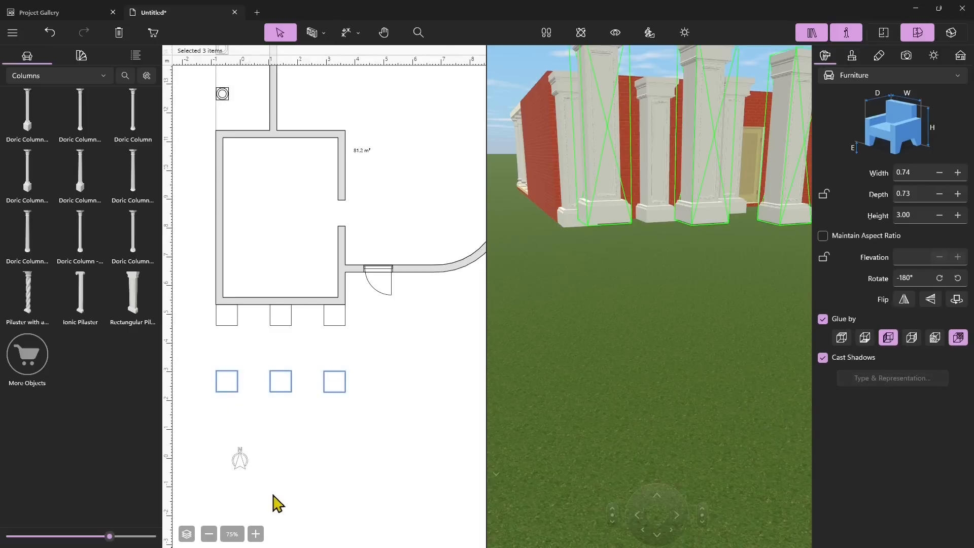
click(239, 358)
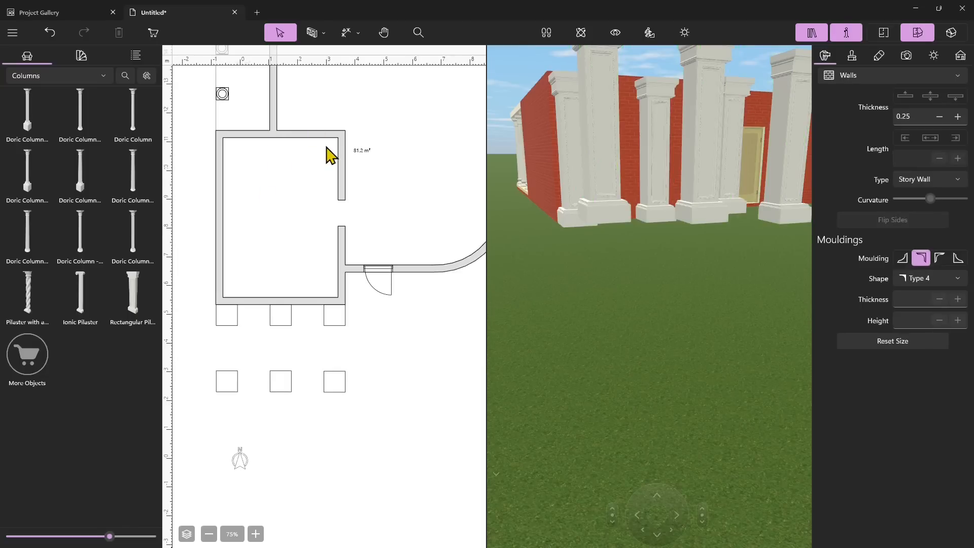
Set the elevation of the left pilaster in the outer row to 0 m so it stands on the ground
drag(592, 317, 664, 440)
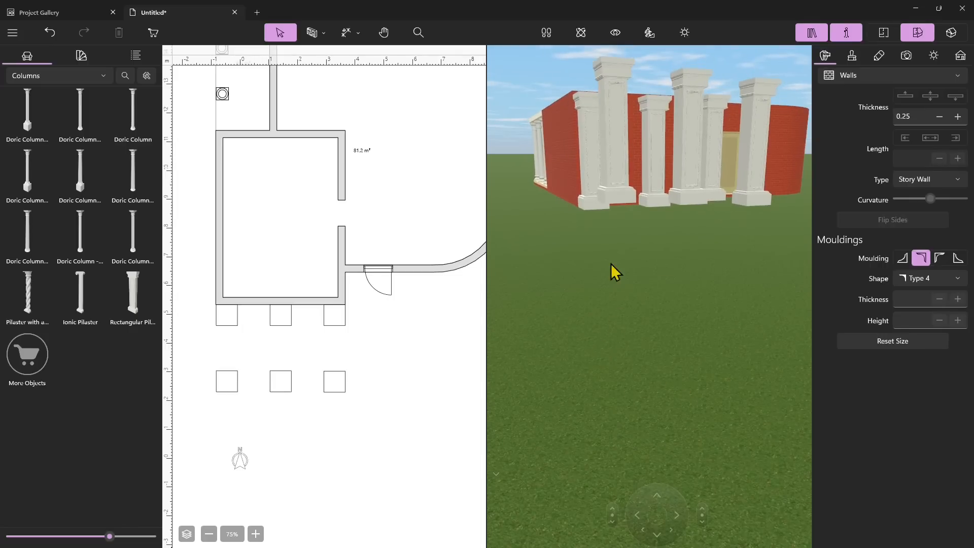
click(581, 33)
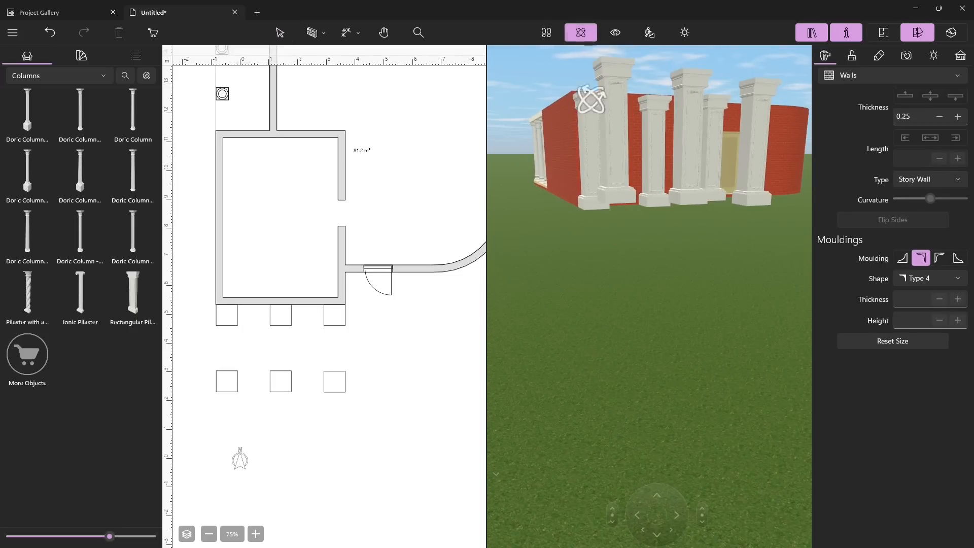
drag(615, 173, 701, 187)
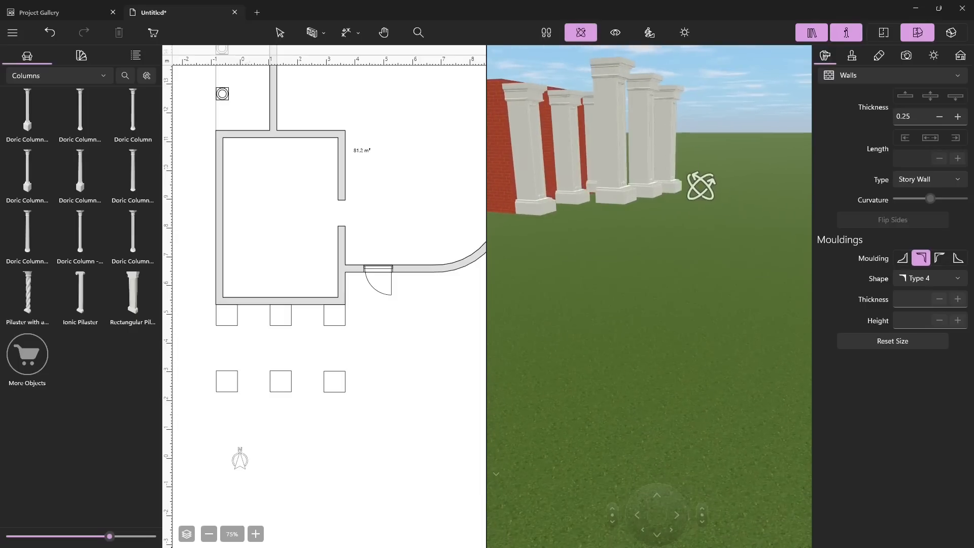
click(279, 33)
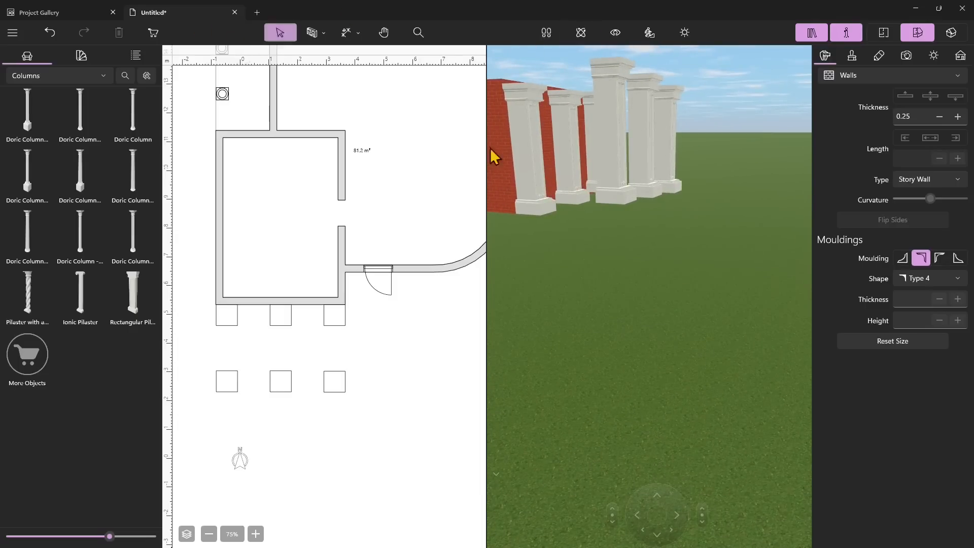
click(615, 182)
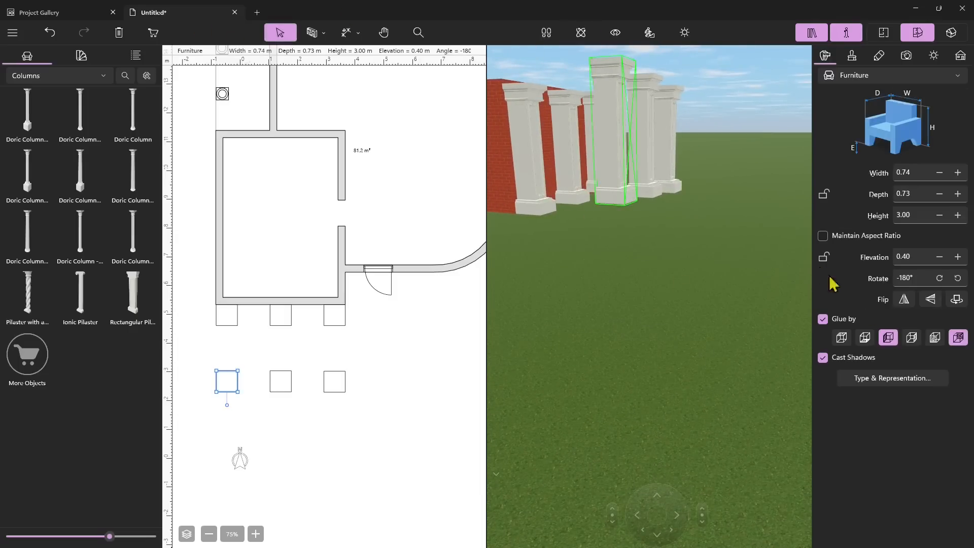
click(914, 256)
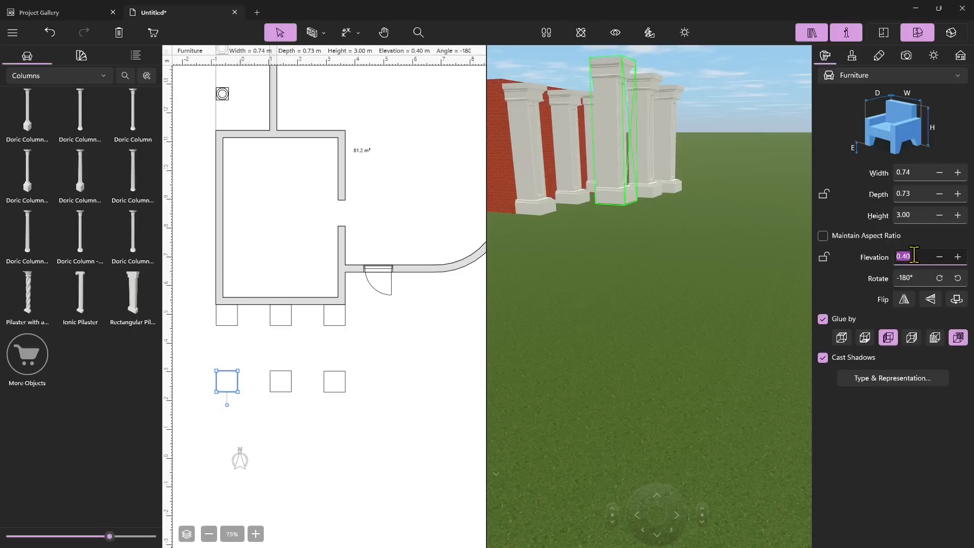
text(0)
key(Return)
click(627, 229)
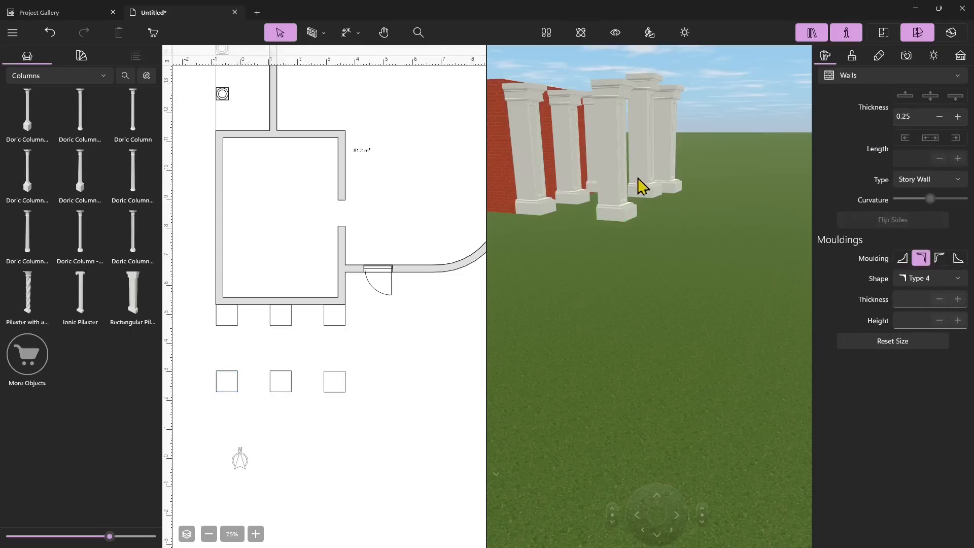
Copy the elevation value of the outer row's left pilaster
click(581, 32)
drag(583, 157, 564, 246)
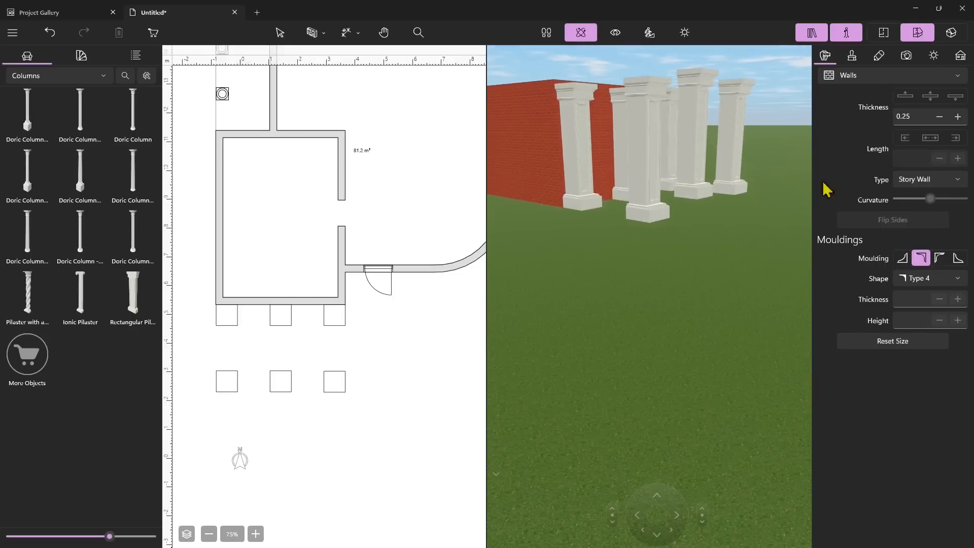
click(280, 33)
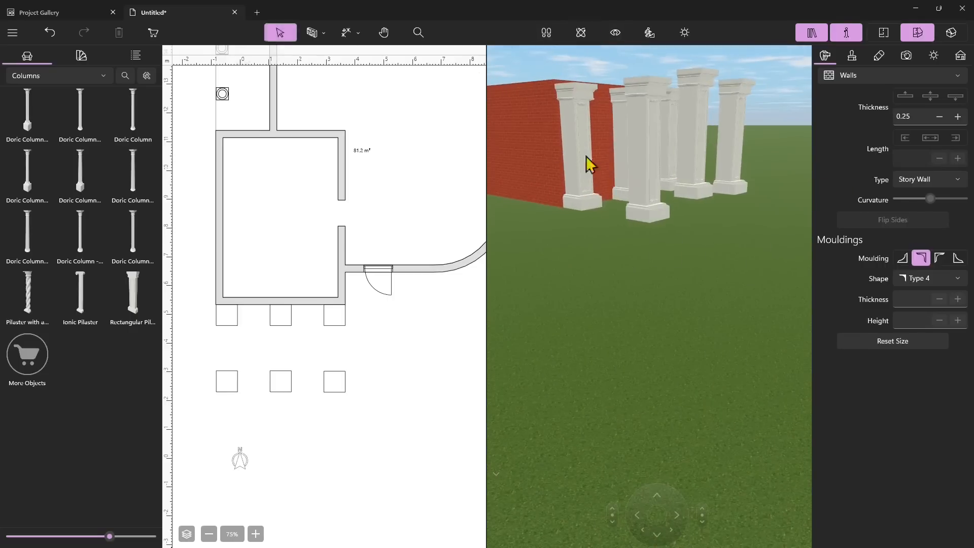
click(656, 174)
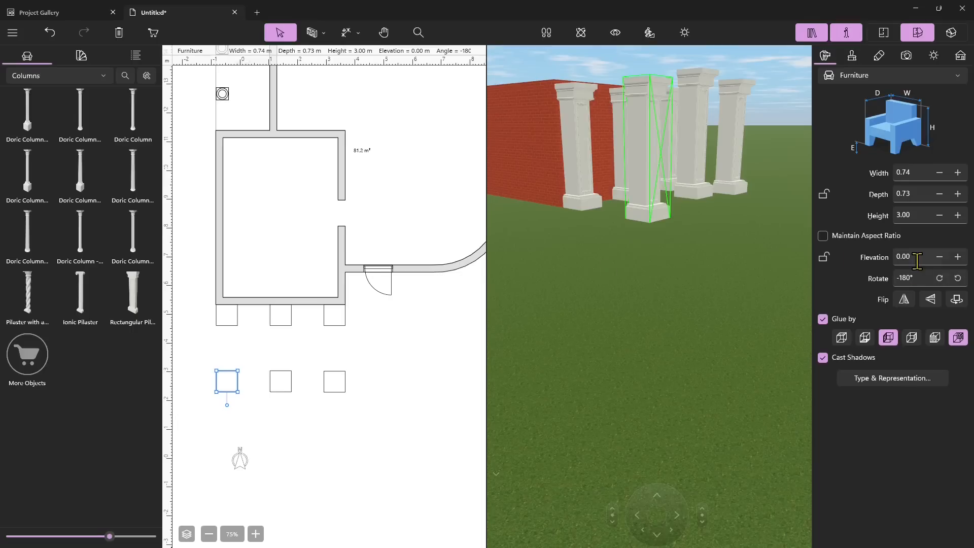
drag(917, 261, 894, 258)
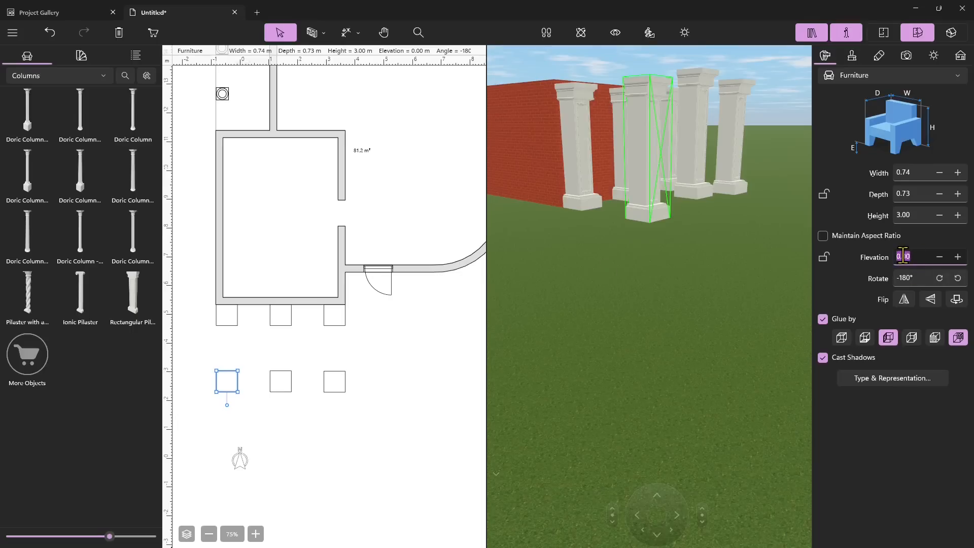
drag(908, 259, 901, 257)
right_click(905, 256)
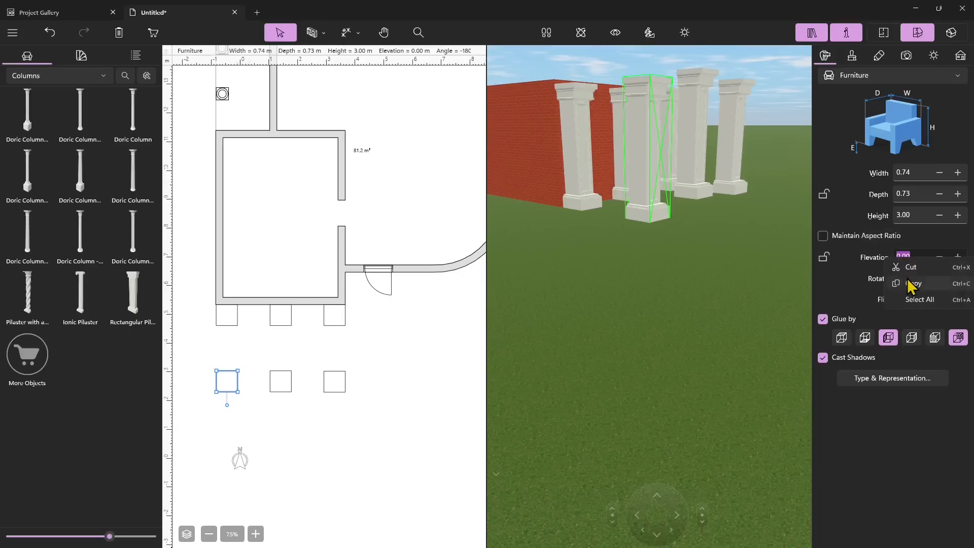
click(909, 285)
Paste the copied 0.00 elevation into the outer row's middle and right pilasters, and check the elevation of the left pilaster at the wall
click(699, 185)
click(913, 258)
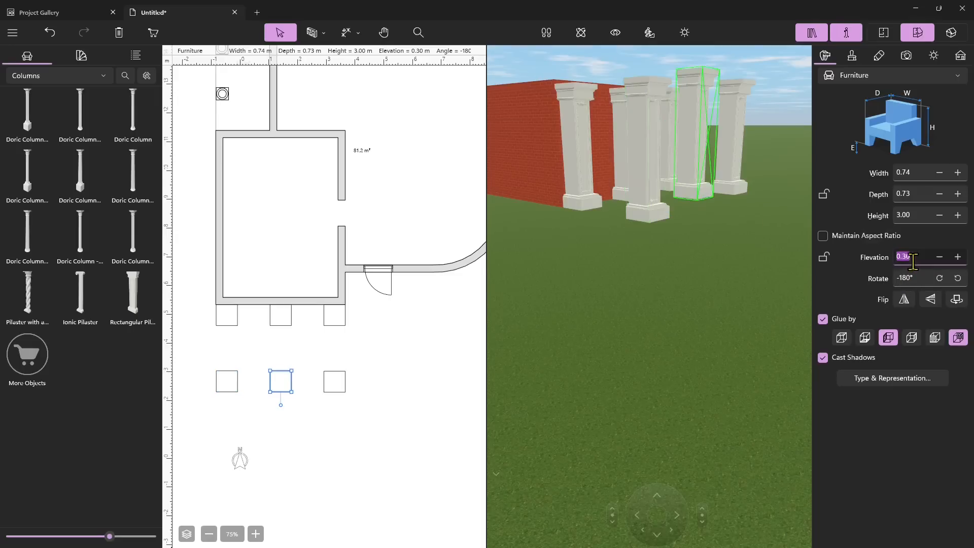
right_click(907, 258)
click(913, 299)
click(738, 187)
click(918, 257)
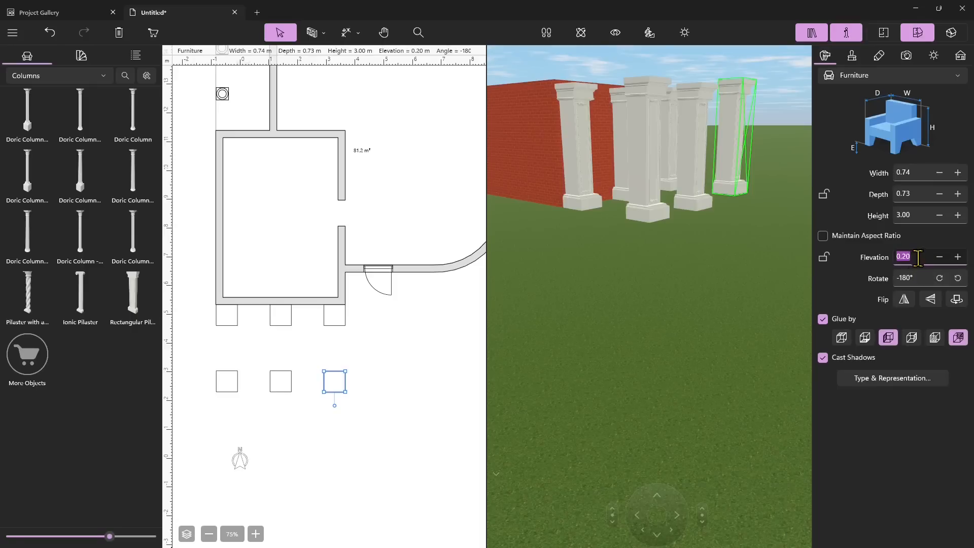
right_click(900, 256)
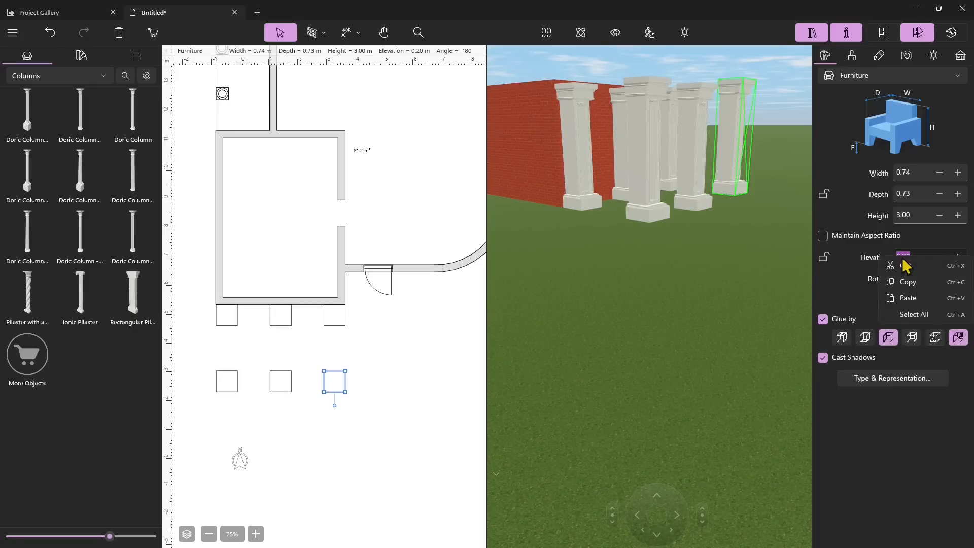
click(921, 299)
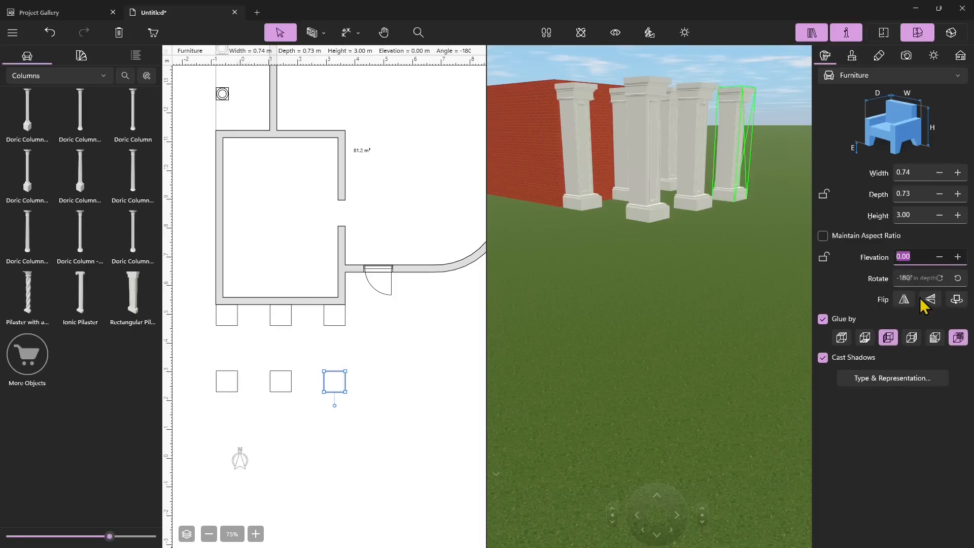
click(597, 203)
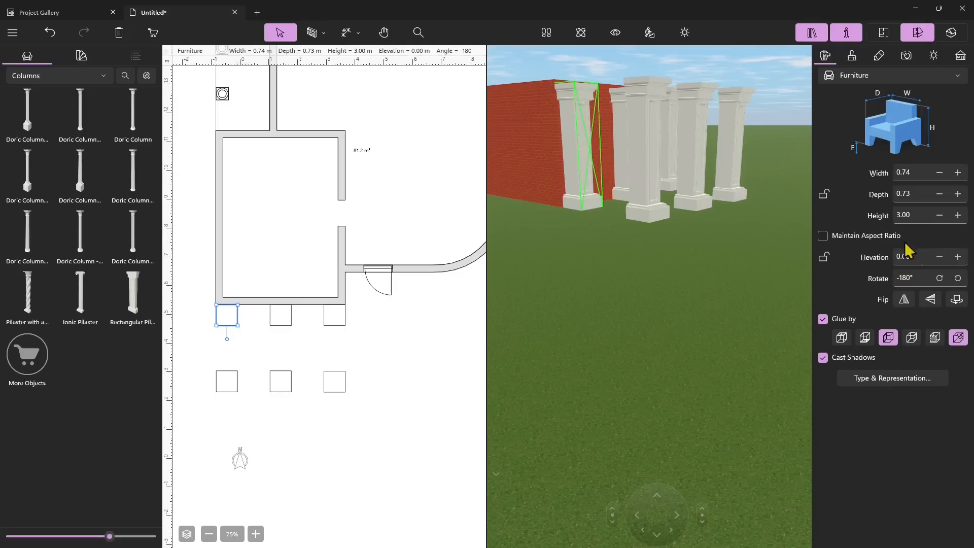
click(582, 62)
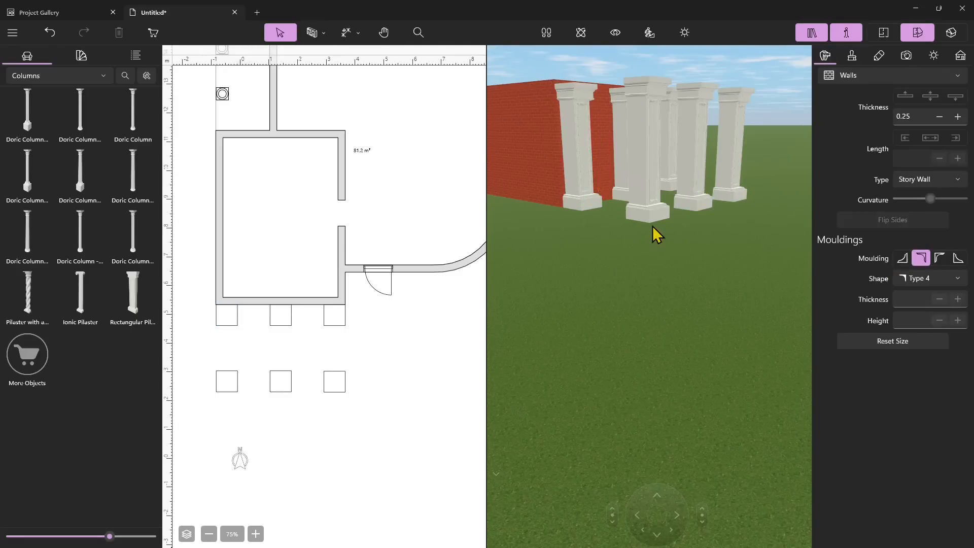
Look through the available construction tools and the object library's category list
click(322, 38)
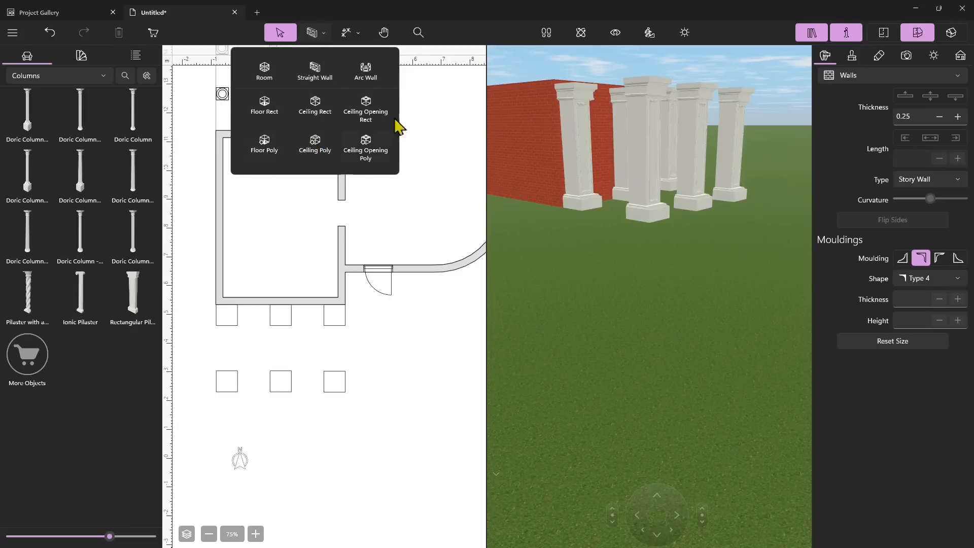
click(98, 418)
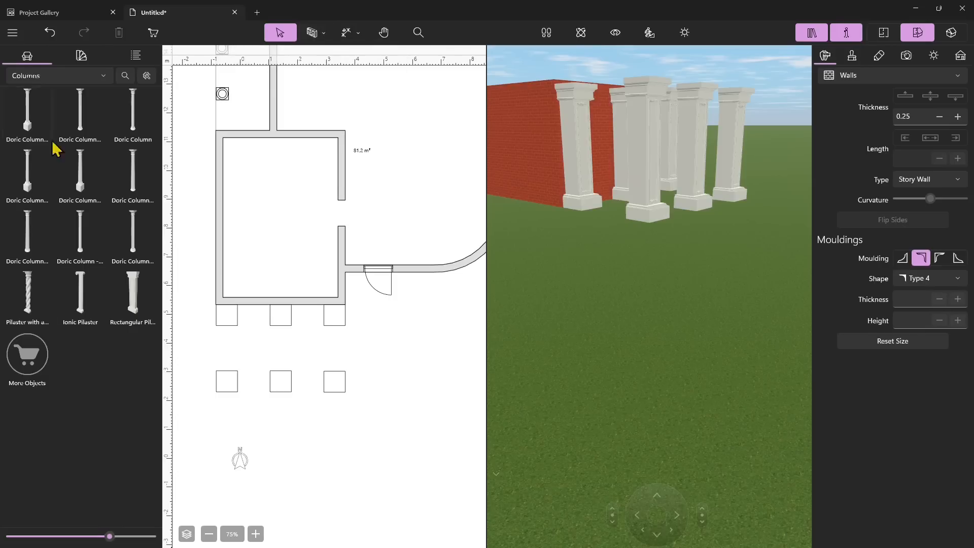
click(31, 76)
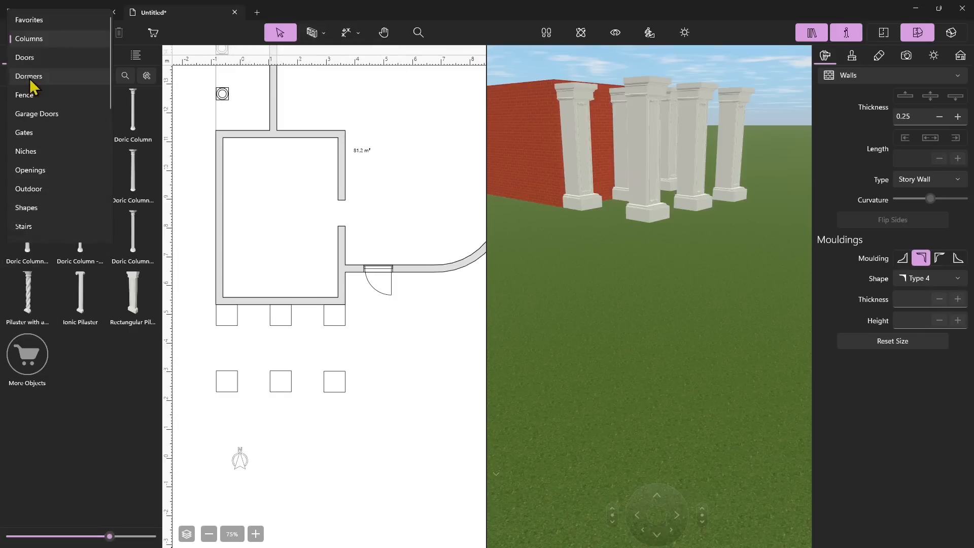
scroll(45, 152, down, 5)
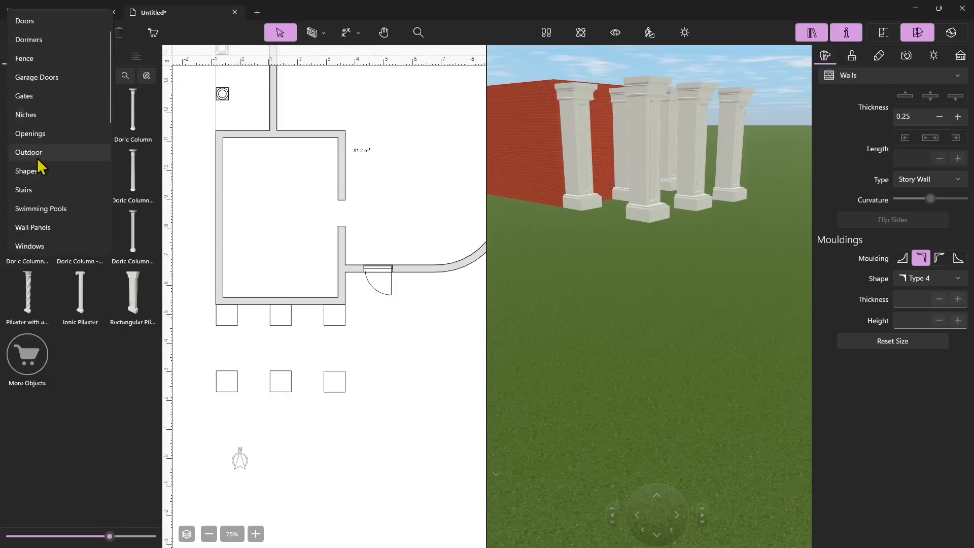
scroll(46, 137, down, 3)
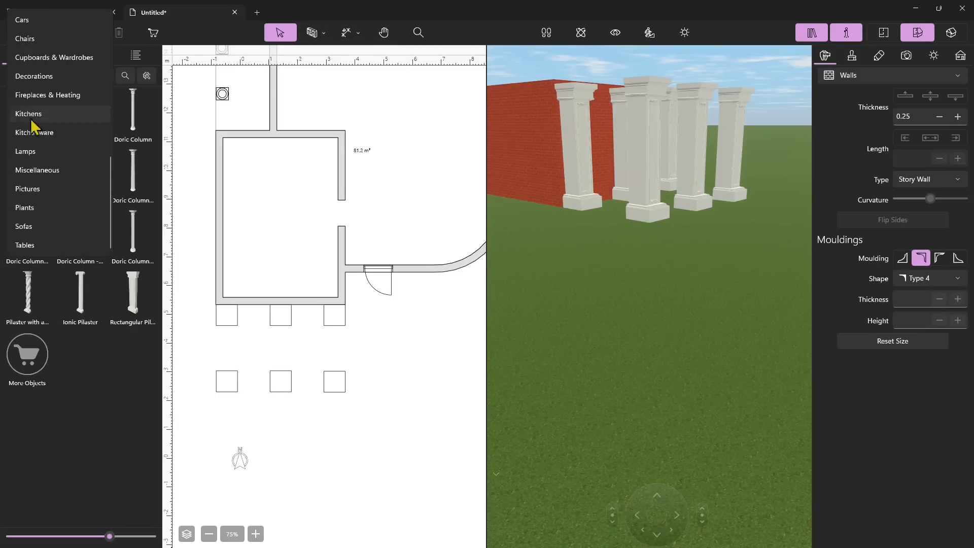
scroll(31, 152, up, 3)
scroll(51, 178, down, 3)
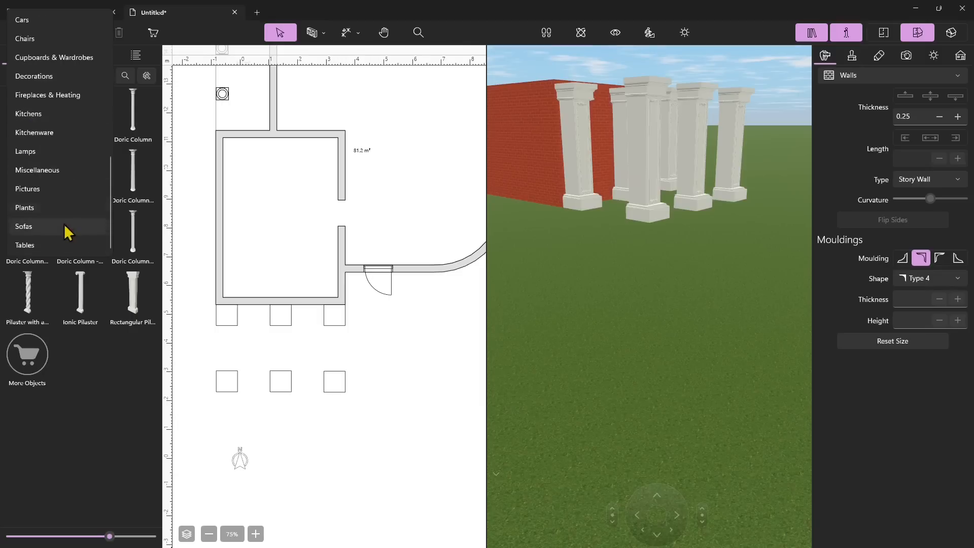
click(88, 399)
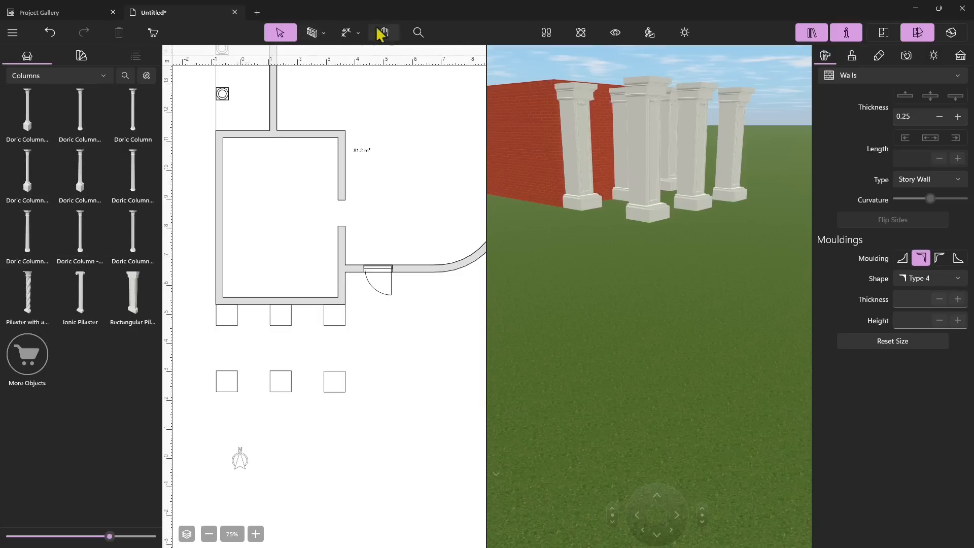
Draw a rectangular floor about 4.50 m wide and 3.11 m deep under the six pilasters, starting at the wall's lower-left corner
click(323, 32)
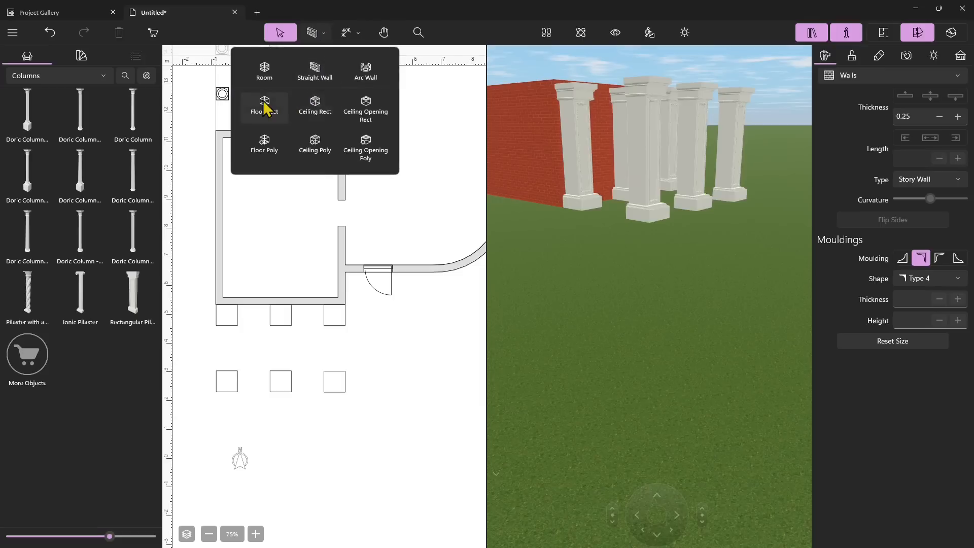
click(264, 105)
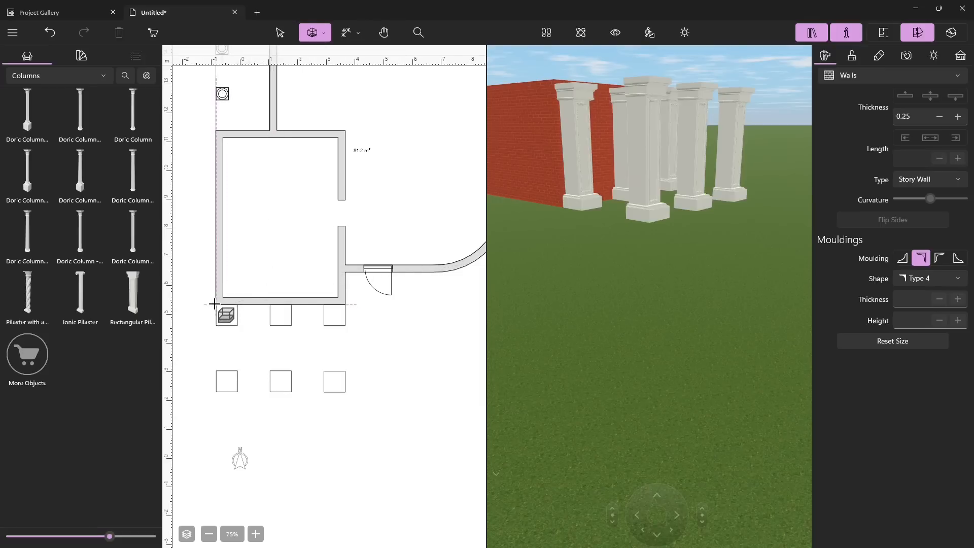
drag(214, 303, 346, 394)
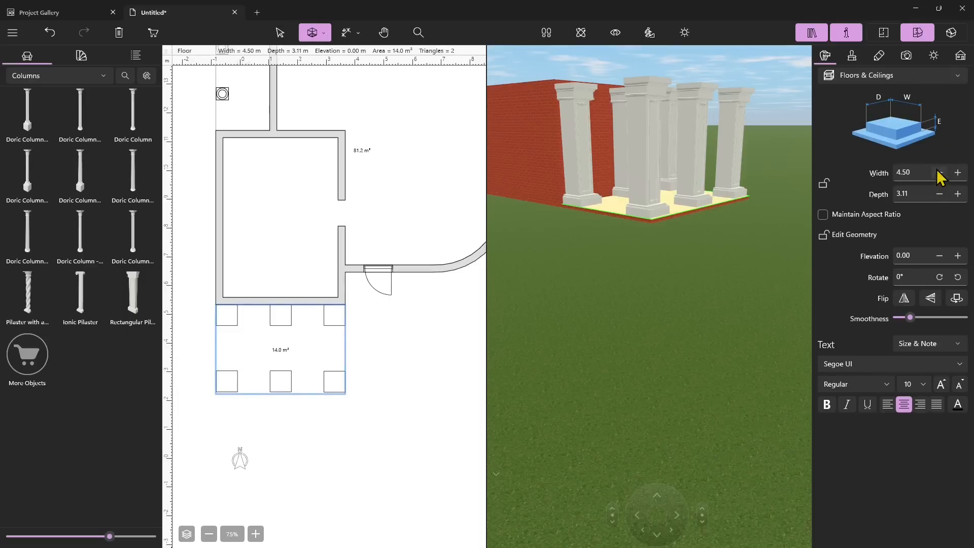
Enlarge the floor to 5.90 m wide and 3.39 m deep and move it flush against the wall's outer face
click(958, 173)
drag(958, 173, 957, 173)
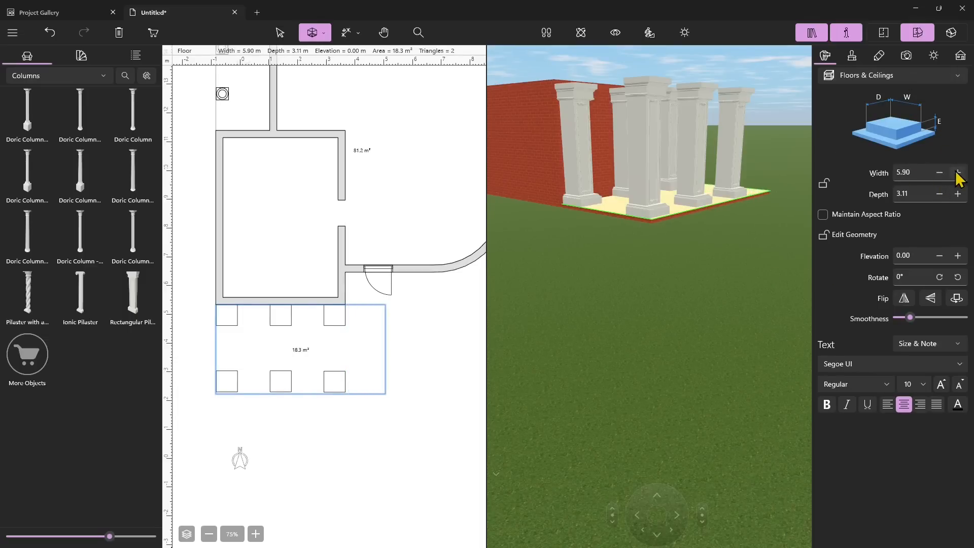
drag(958, 193, 958, 193)
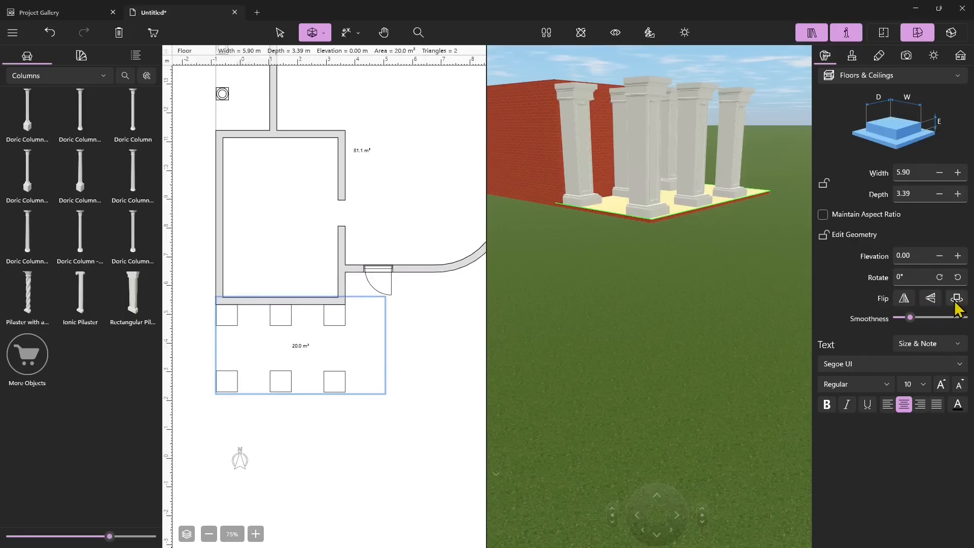
click(280, 32)
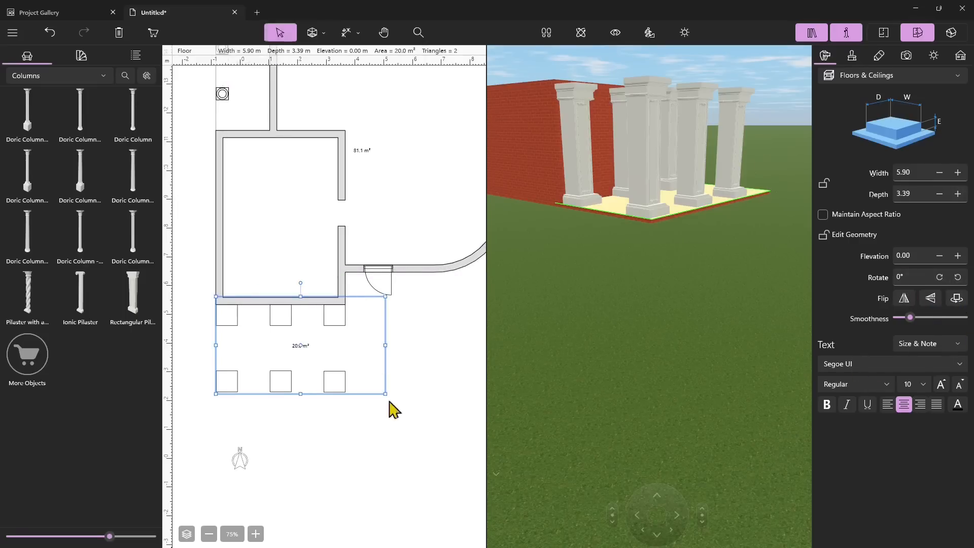
mouse_move(372, 305)
mouse_down()
mouse_move(374, 326)
mouse_move(372, 305)
mouse_up()
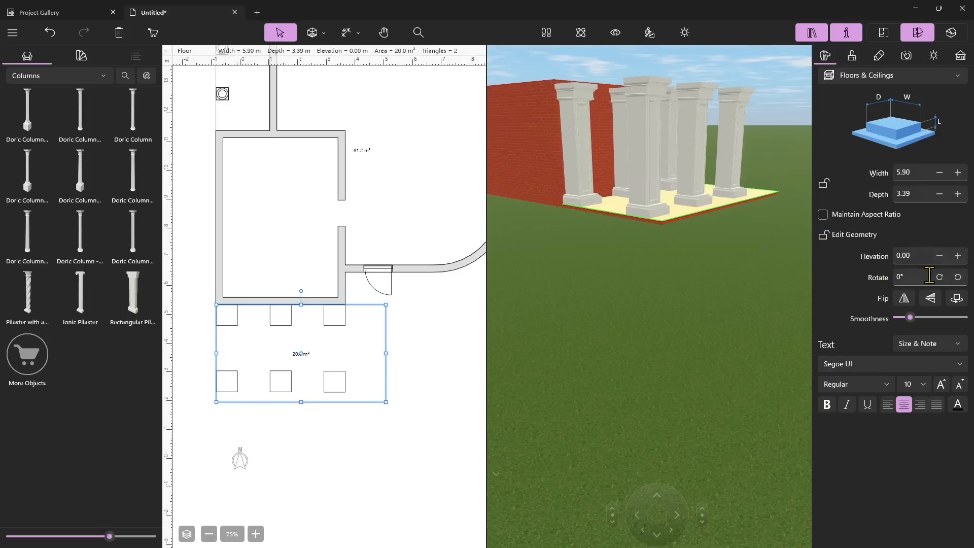
Try higher elevations for the floor under the pilasters and settle on 0.02 m
click(958, 256)
click(958, 255)
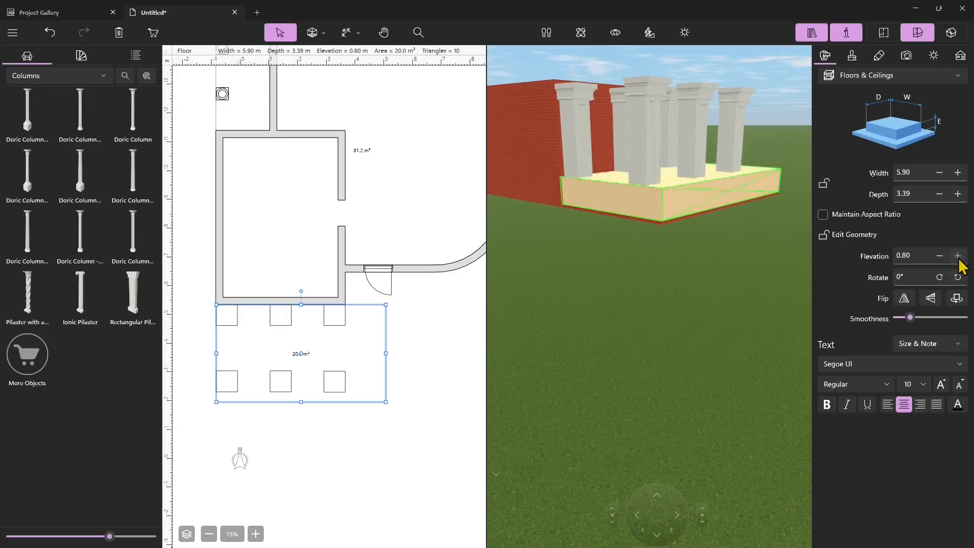
click(939, 256)
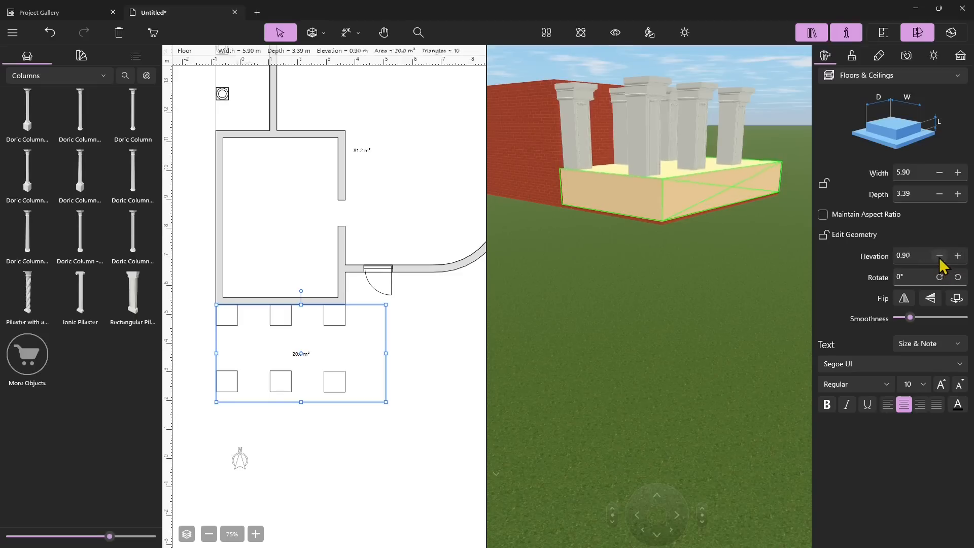
click(958, 255)
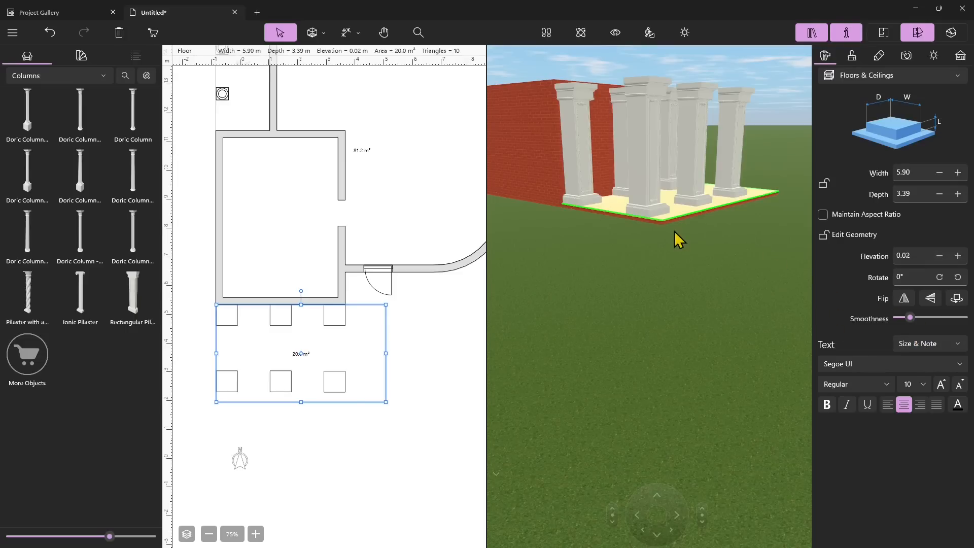
Pull the two outer corners of the pilaster floor inward to line up with the wall's outer face, making it 4.49 m wide
click(363, 427)
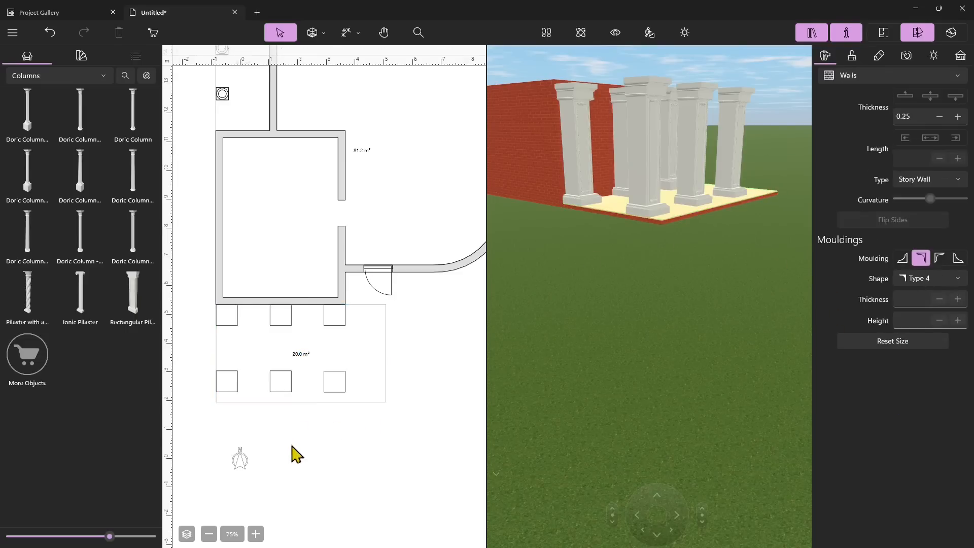
scroll(300, 439, up, 1)
scroll(391, 384, down, 1)
scroll(304, 373, up, 1)
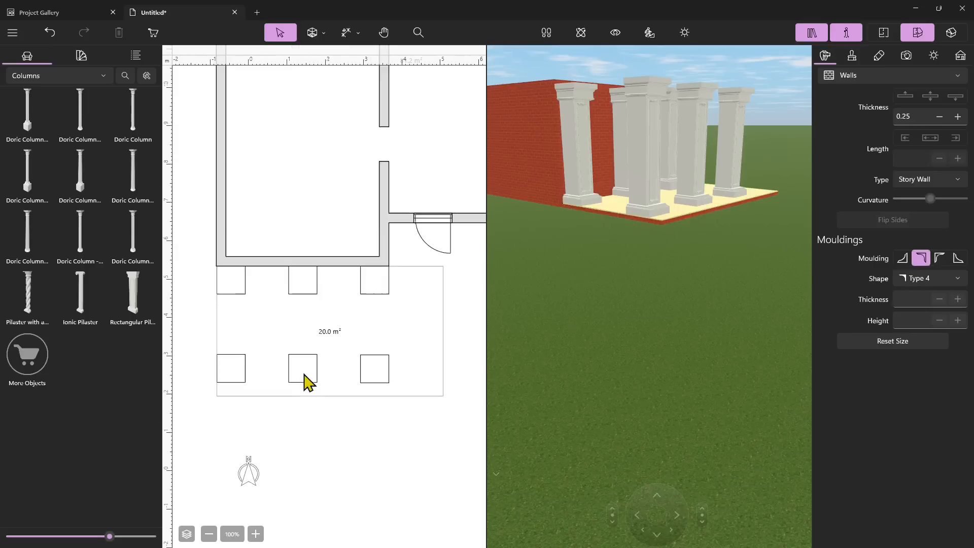
click(337, 332)
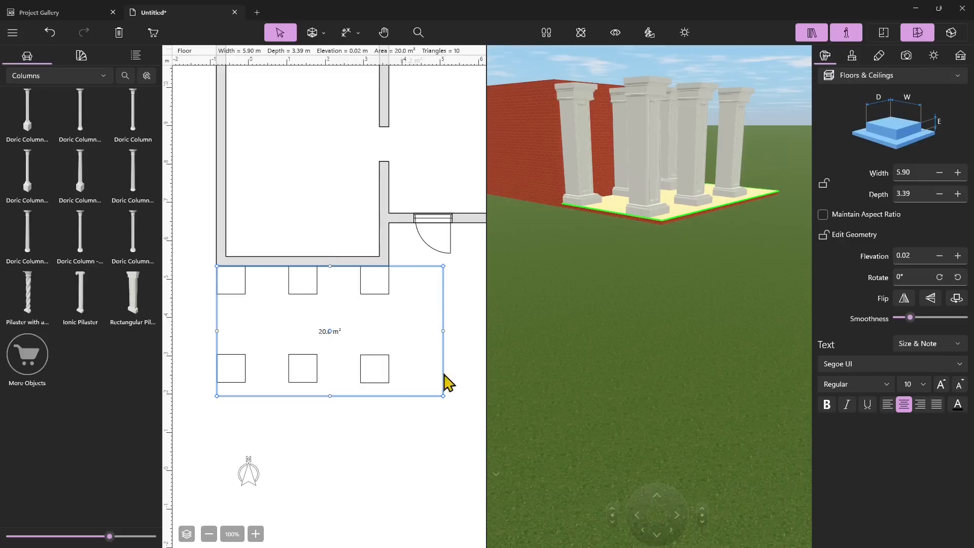
click(430, 435)
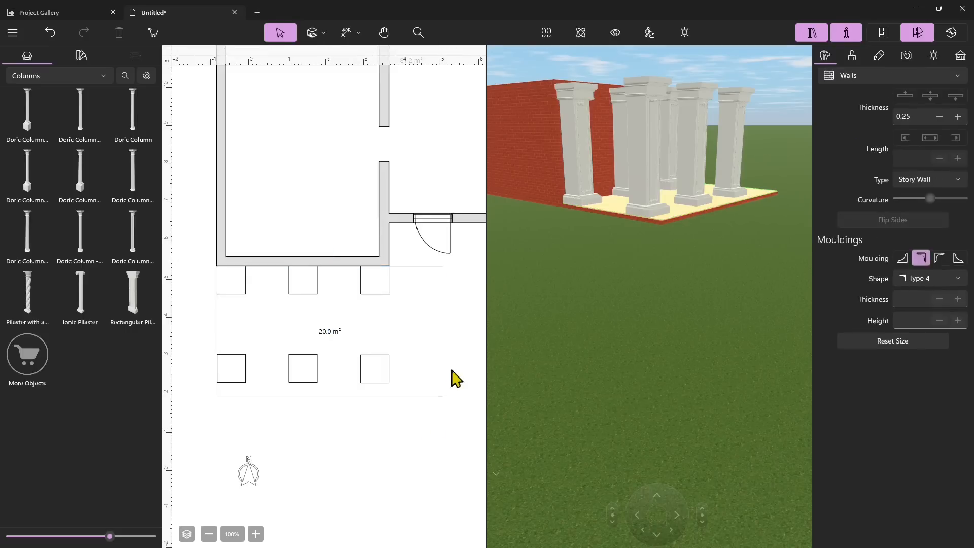
click(443, 331)
mouse_move(442, 333)
mouse_down()
mouse_move(424, 331)
mouse_move(443, 335)
mouse_up()
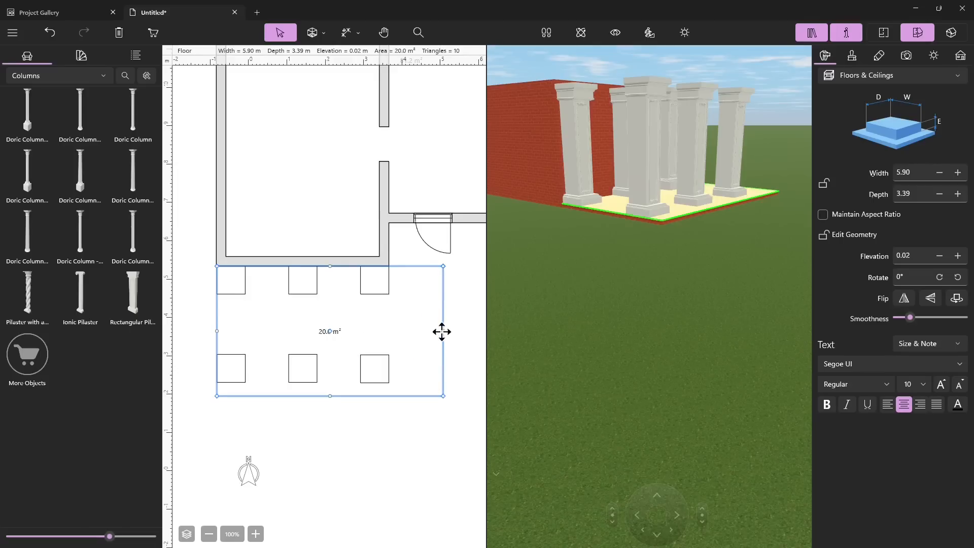
drag(443, 266, 389, 266)
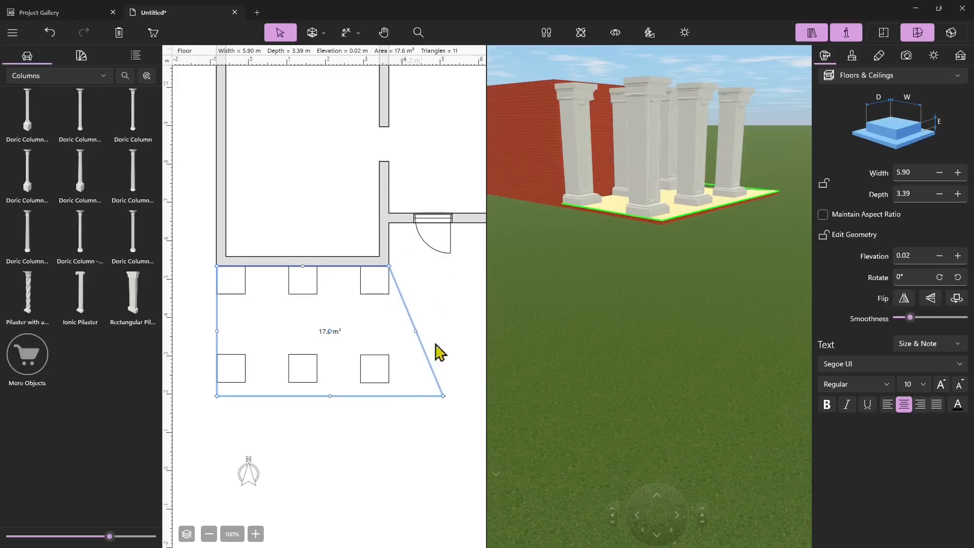
drag(442, 395, 389, 395)
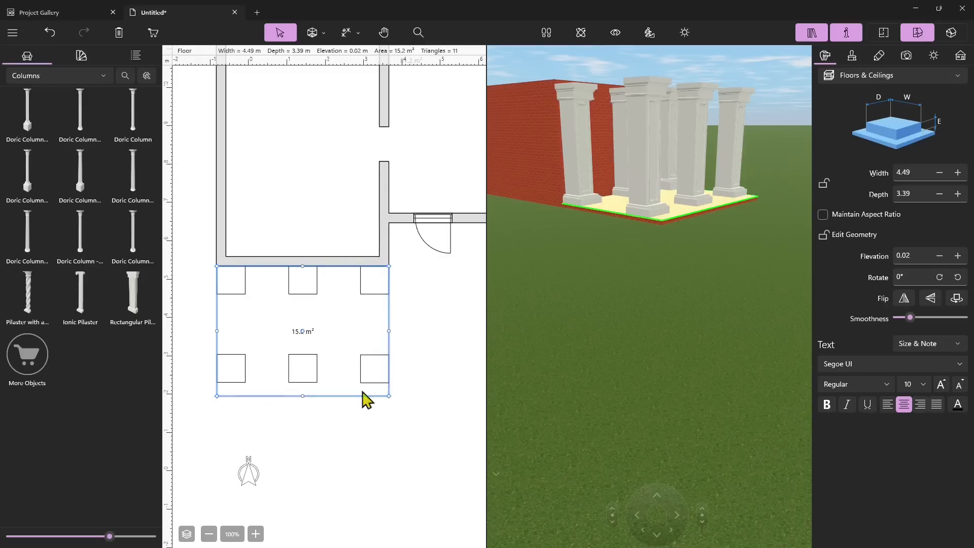
key(Escape)
Try the None, Size and Note options for the pilaster floor's label text and return it to Size & Note
click(307, 345)
click(908, 344)
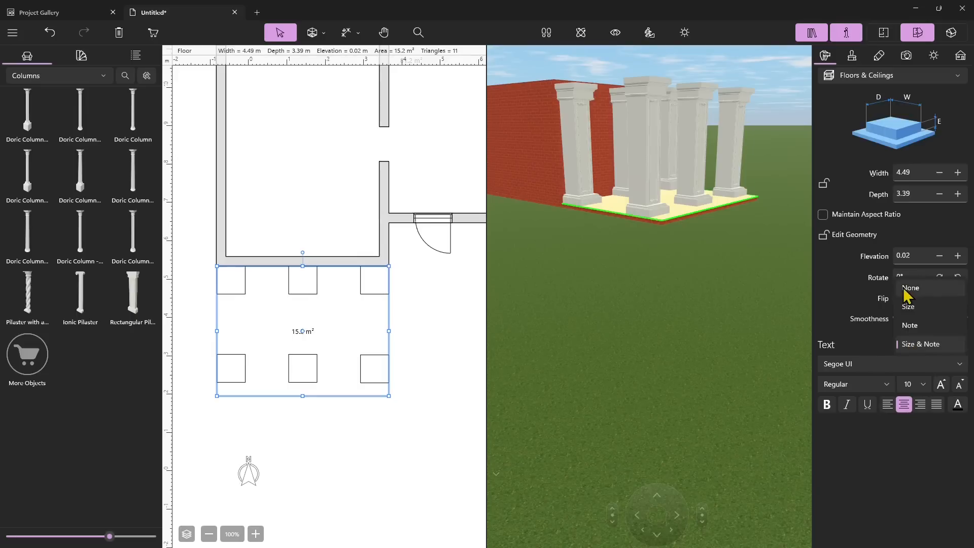
click(905, 290)
click(914, 347)
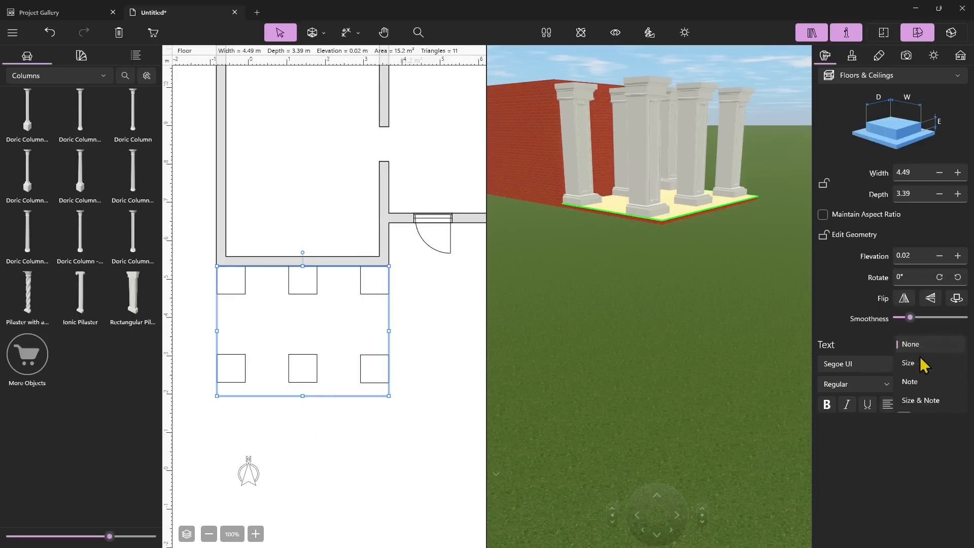
click(918, 363)
click(920, 347)
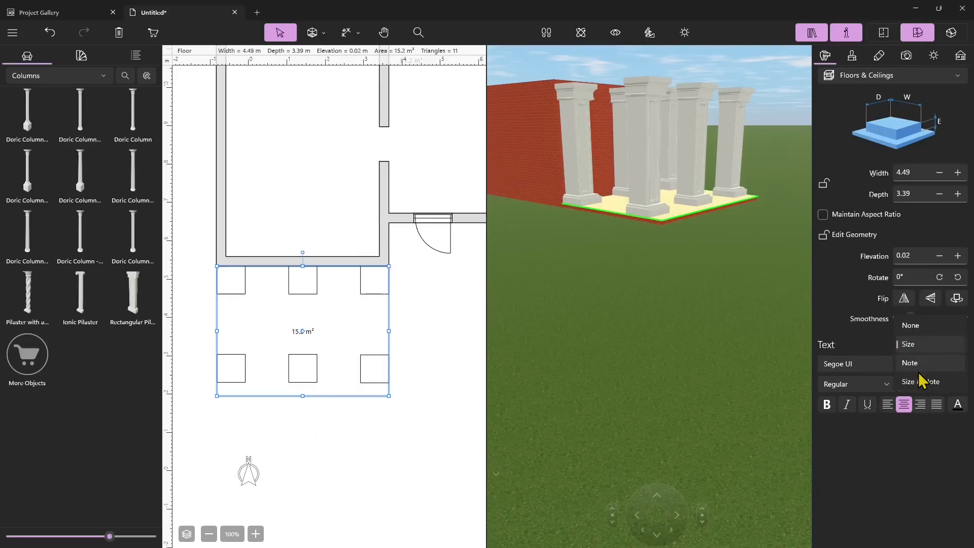
click(913, 363)
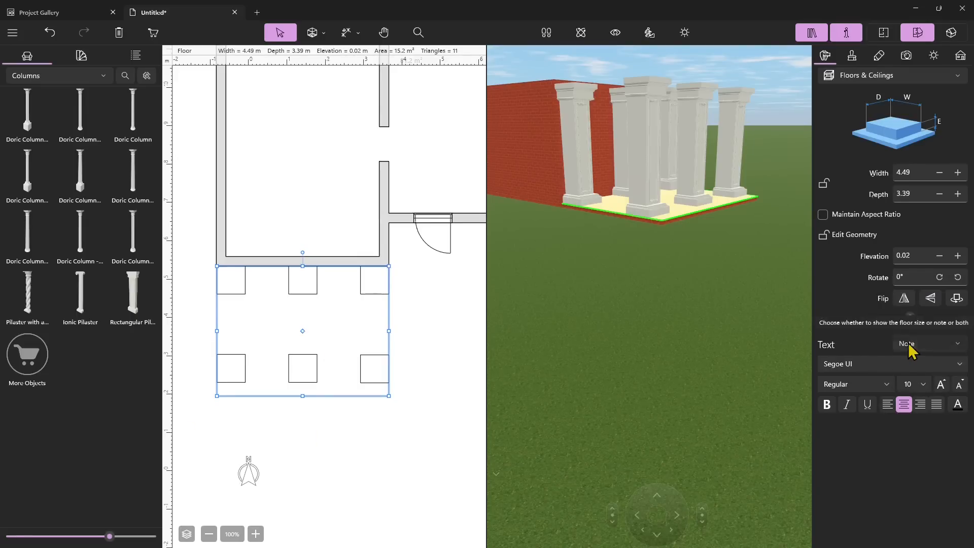
click(910, 349)
click(922, 362)
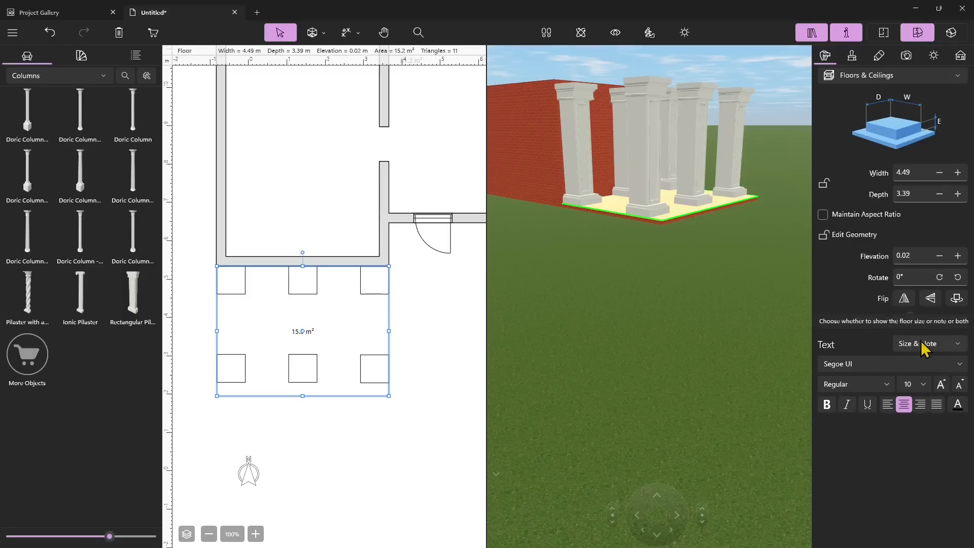
Change the pilaster floor's label font to Segoe UI Historic, trying the Bold style before going back to Regular
click(907, 368)
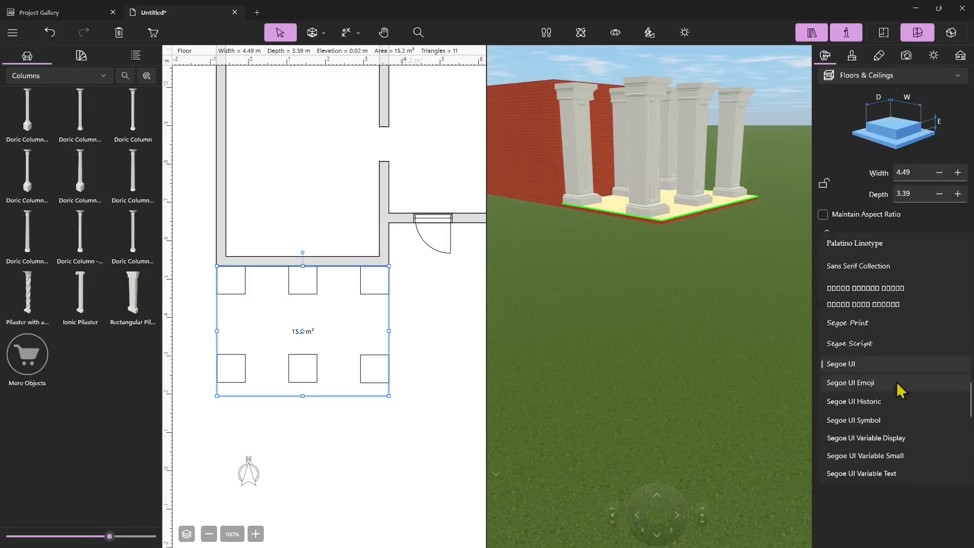
click(888, 406)
click(862, 387)
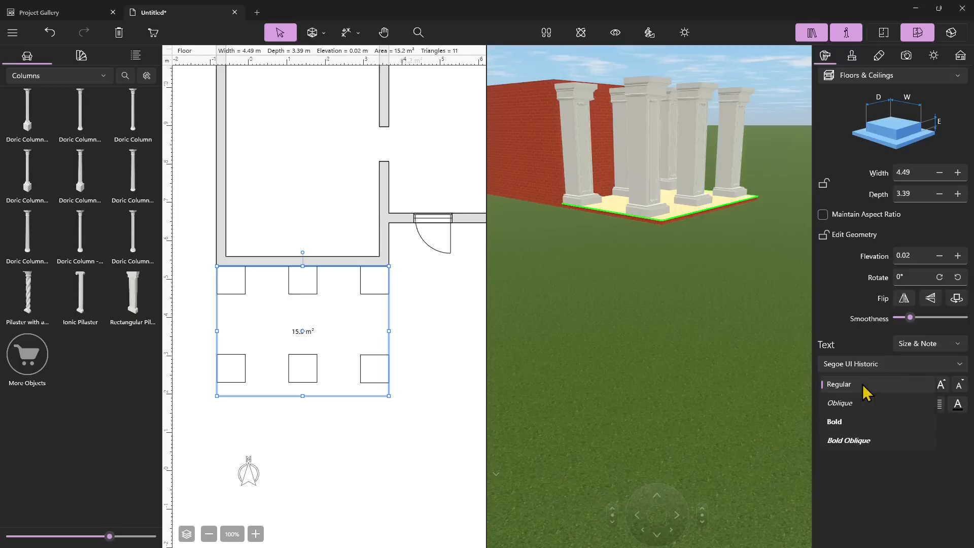
click(857, 421)
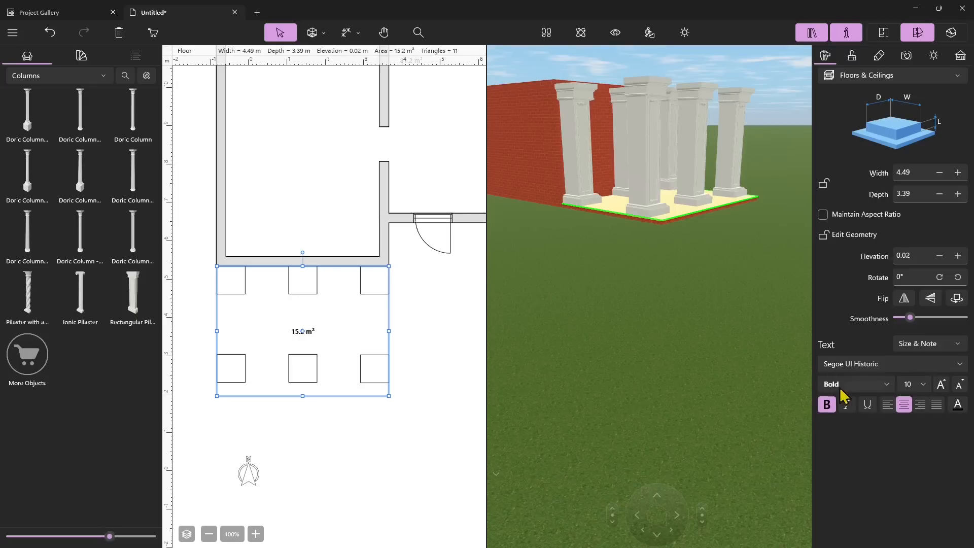
click(847, 391)
click(859, 348)
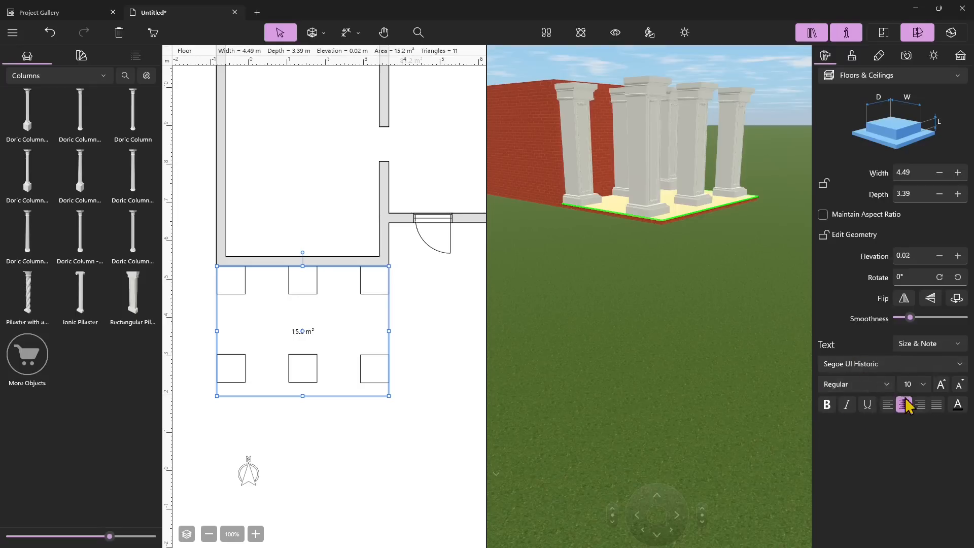
Set the floor label's font size to 12, trying larger sizes as well, and colour its text muted purple
click(913, 388)
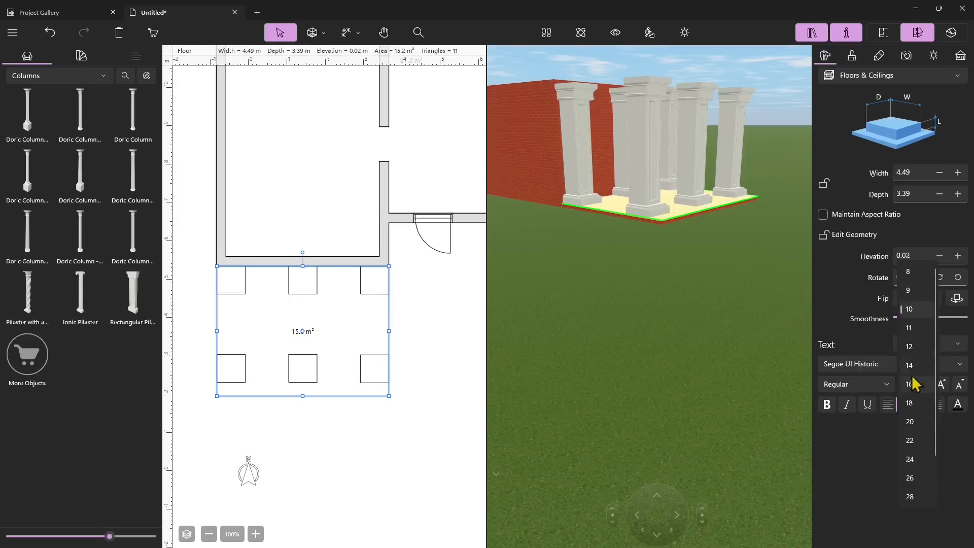
click(909, 347)
click(943, 387)
click(942, 387)
click(942, 387)
click(942, 387)
click(942, 387)
click(962, 387)
click(959, 386)
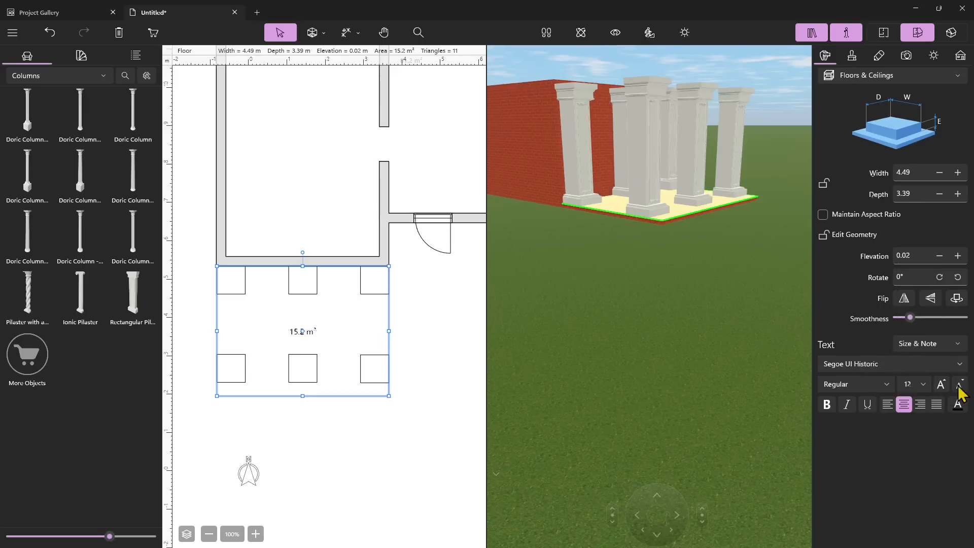
click(958, 405)
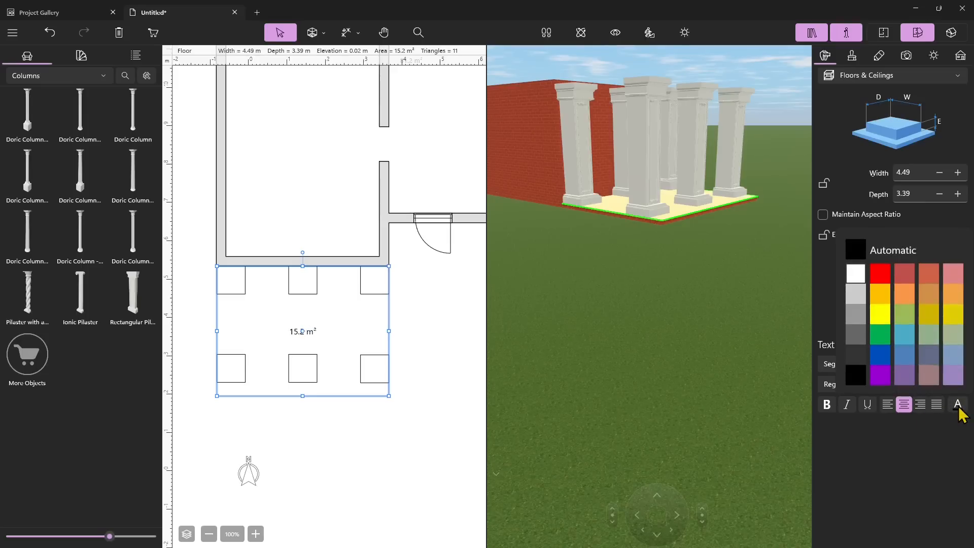
click(906, 375)
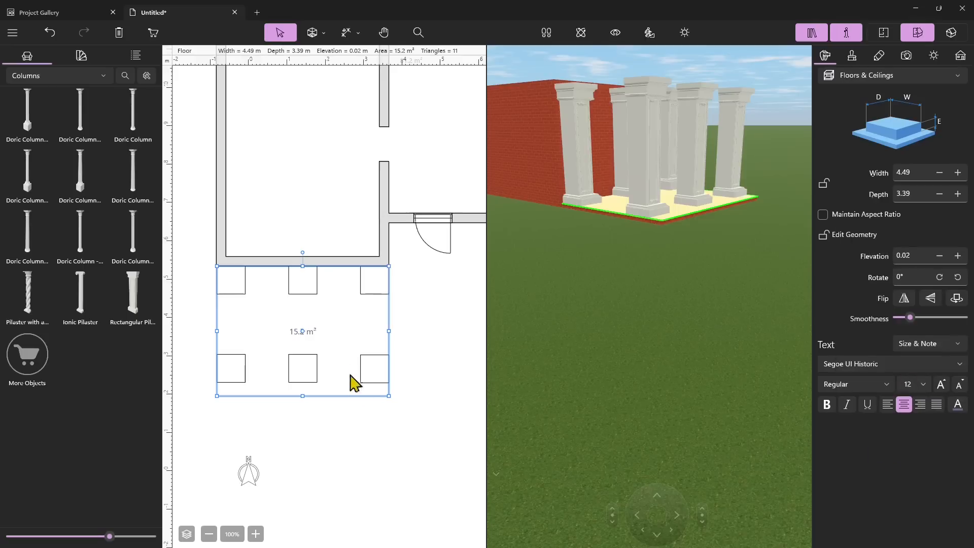
key(Escape)
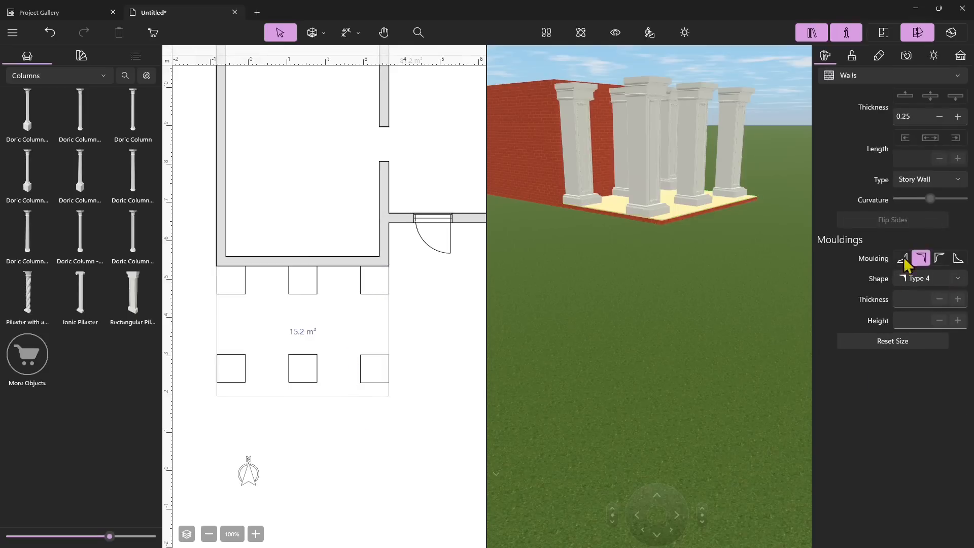
Start a polygonal floor at the wall corner beside the door, following the pilaster floor's side and extending its front line about 6.45 m
click(328, 354)
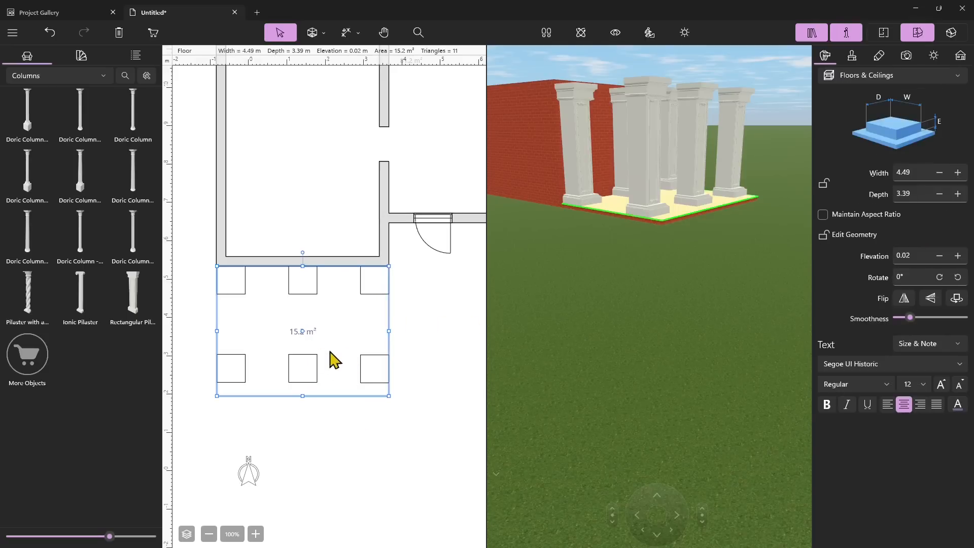
scroll(317, 383, down, 4)
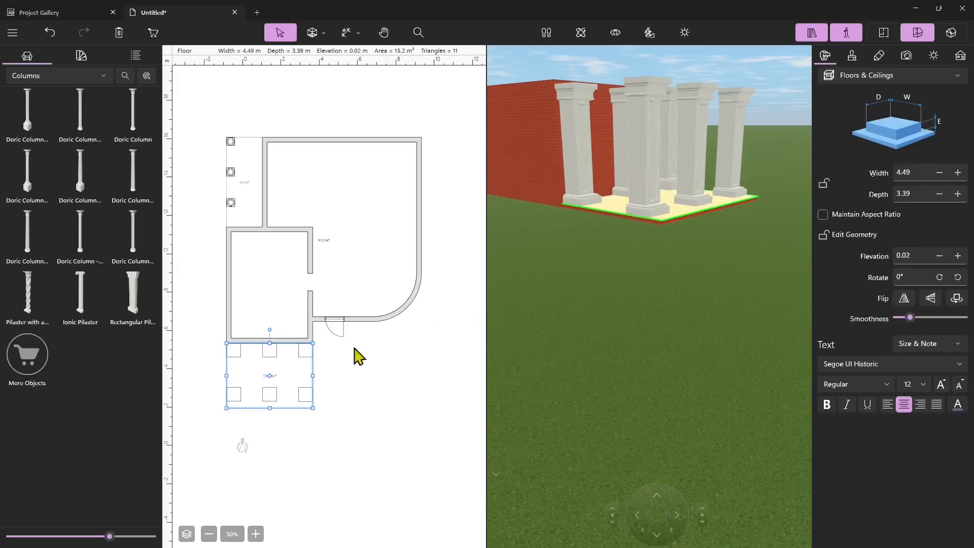
click(324, 31)
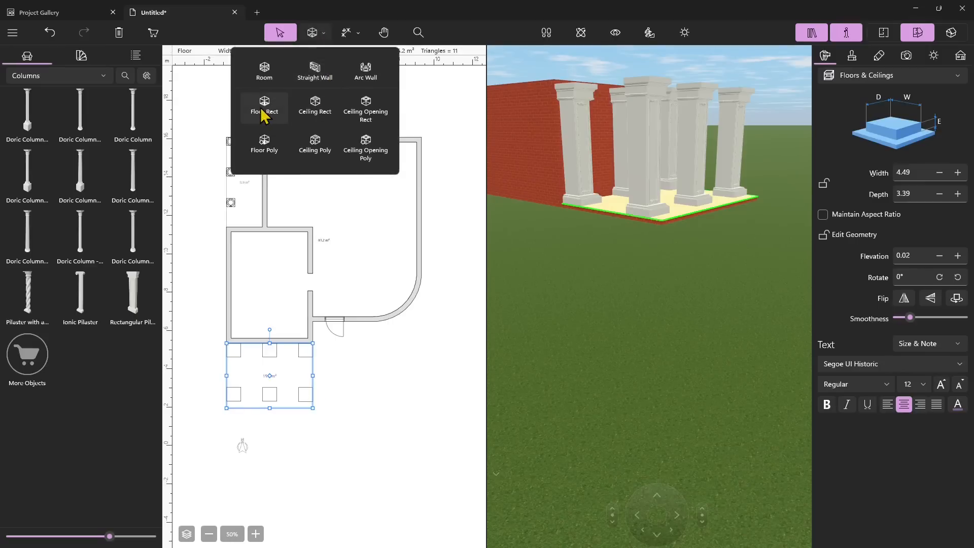
click(264, 152)
scroll(327, 469, up, 1)
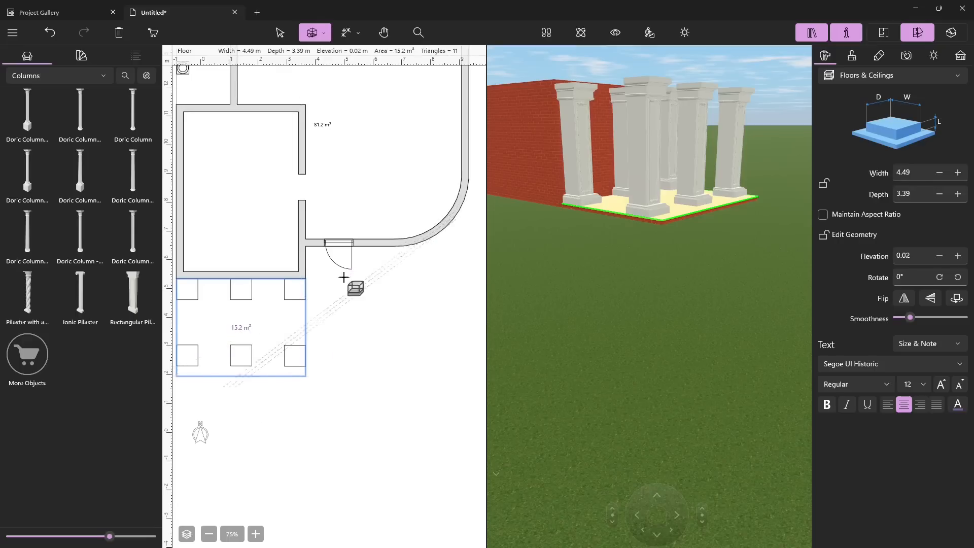
scroll(324, 401, down, 1)
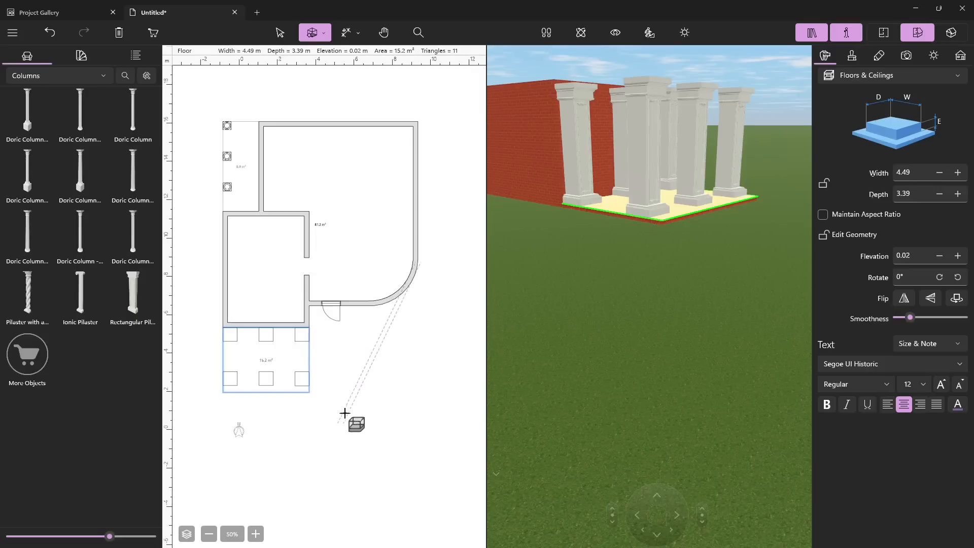
scroll(403, 414, up, 1)
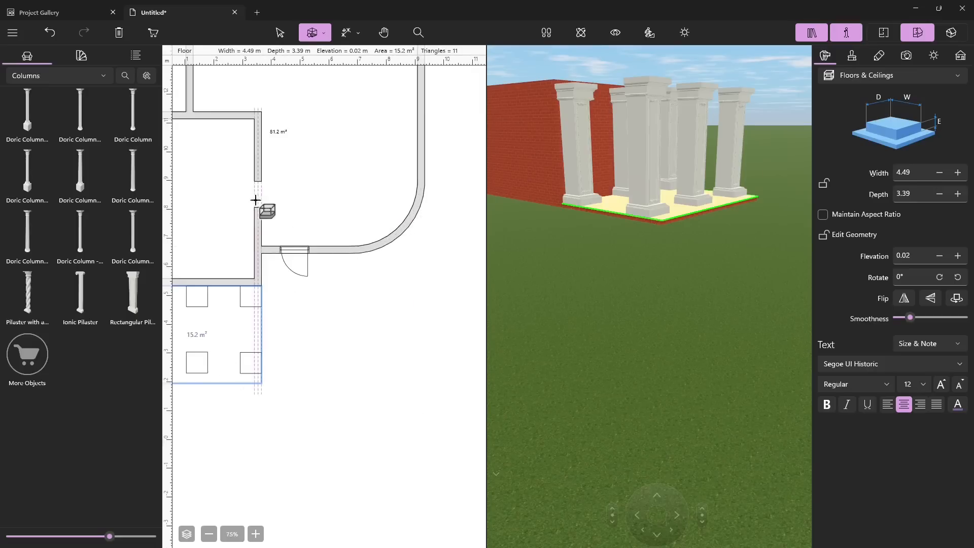
click(261, 253)
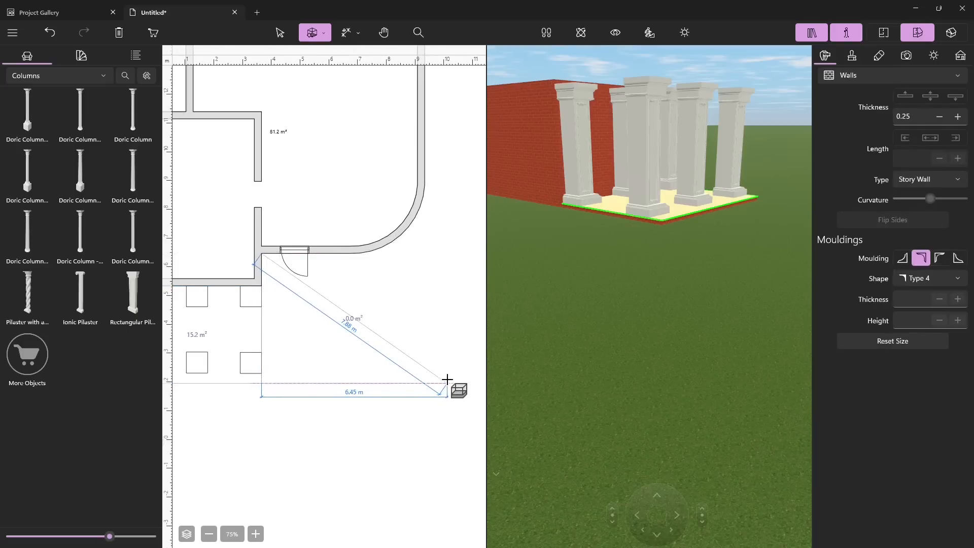
click(458, 388)
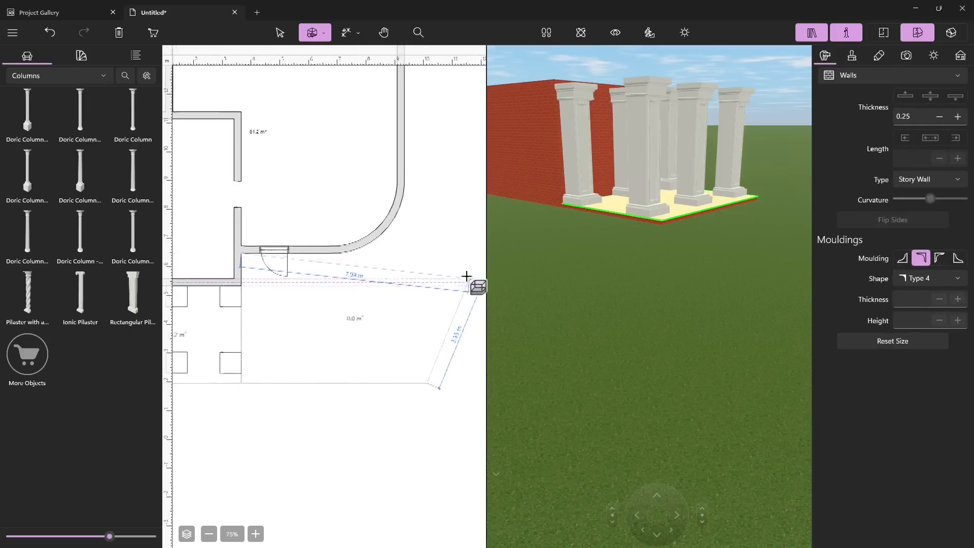
Continue the polygonal floor around the curved side of the house, follow the outer walls back and close it at about 9.60 m by 14.12 m
scroll(467, 277, down, 5)
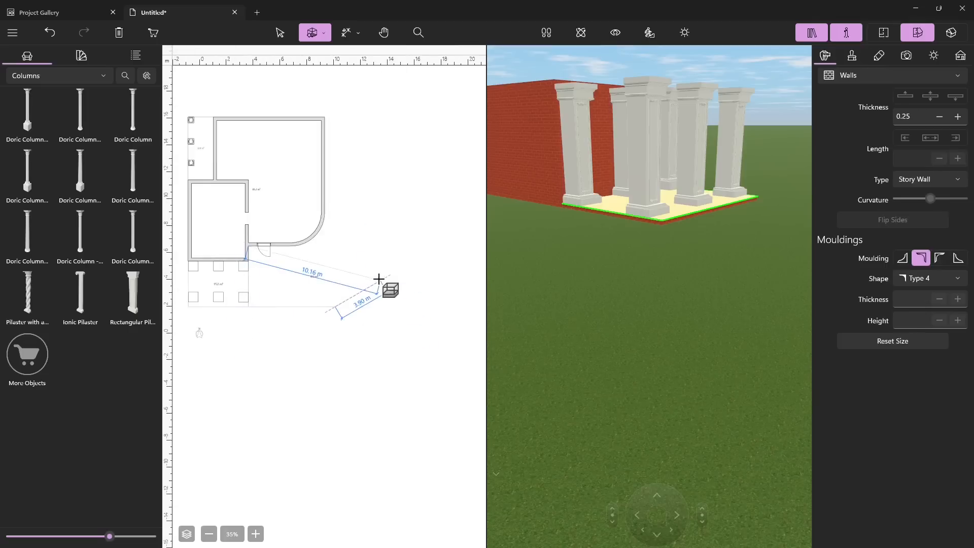
click(370, 212)
click(375, 117)
click(326, 118)
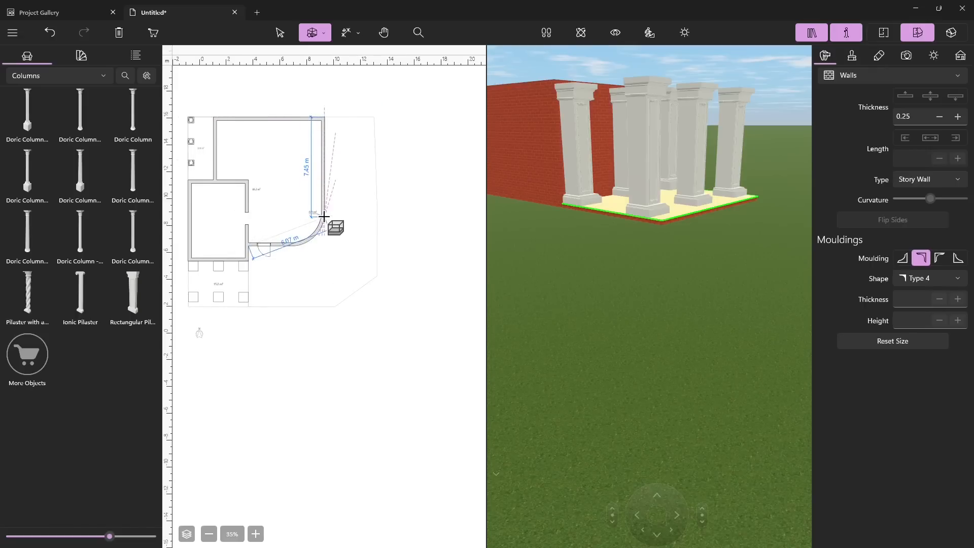
scroll(324, 217, up, 5)
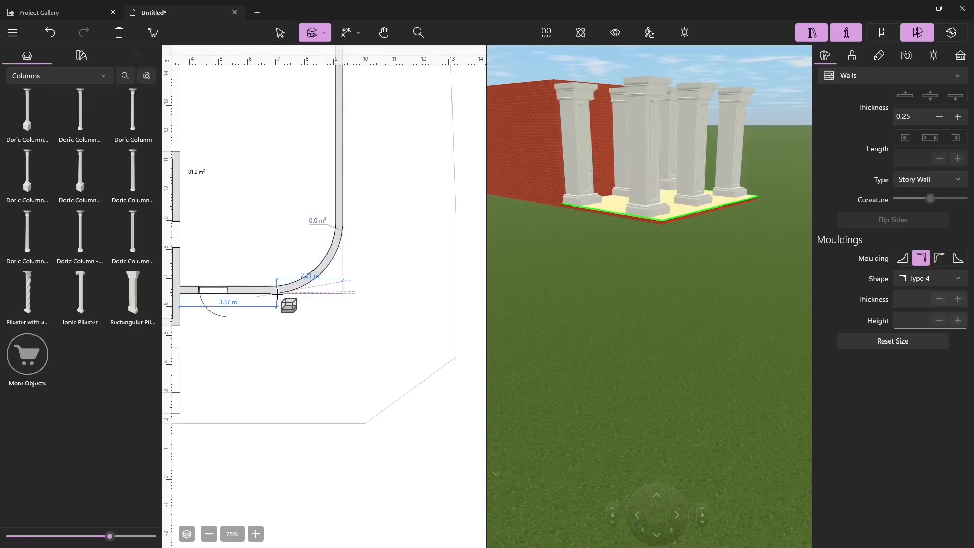
click(193, 302)
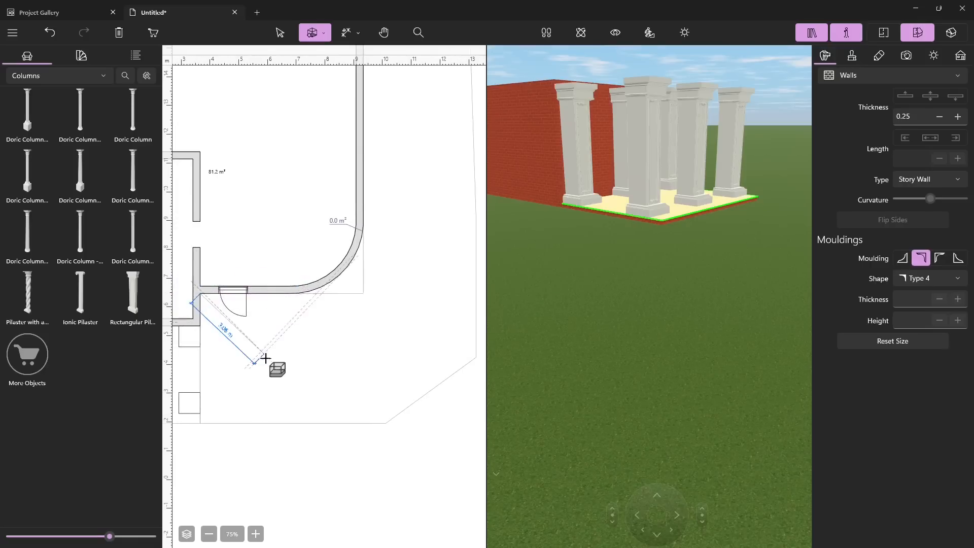
key(Escape)
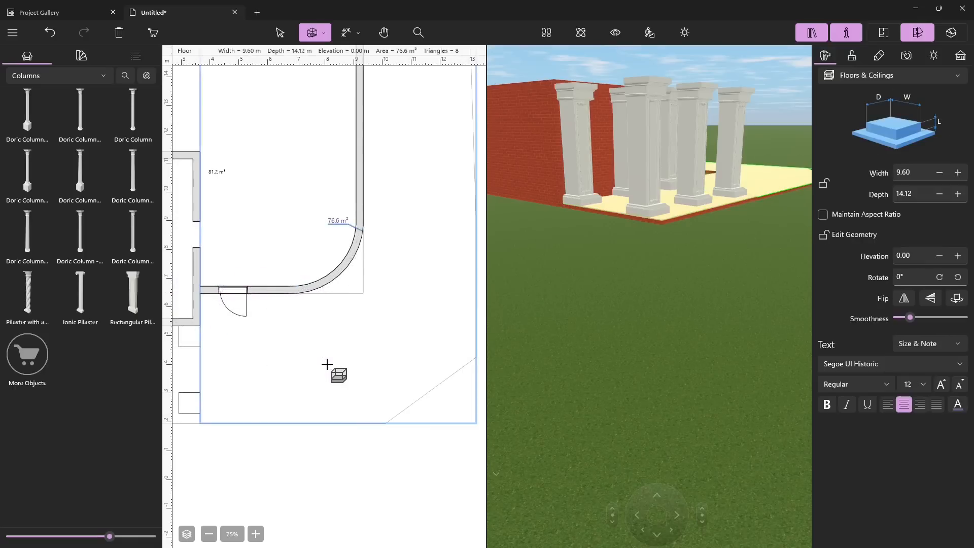
drag(641, 285, 634, 209)
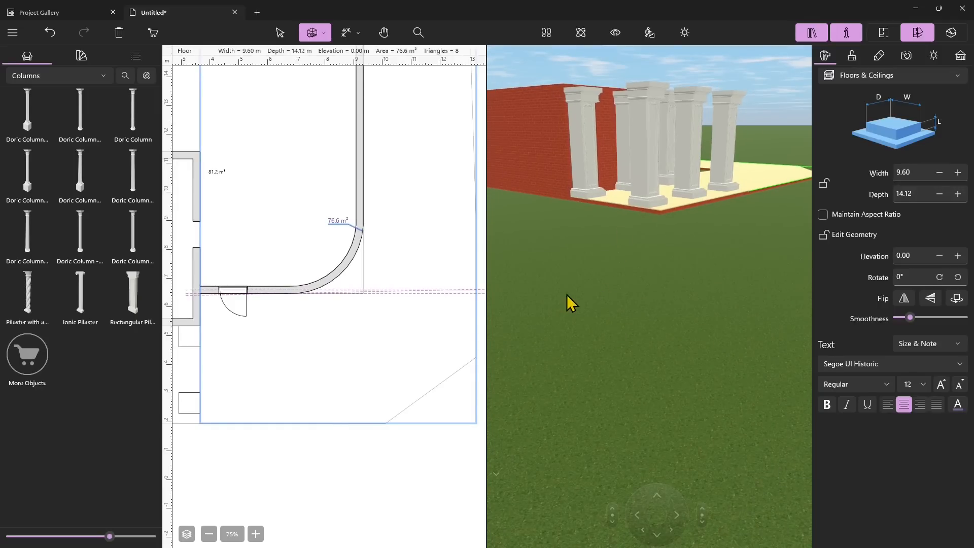
Remove the polygonal floor's inner corner point and bend the resulting edge to follow the house's curved wall
click(581, 32)
mouse_move(628, 224)
mouse_down()
mouse_move(606, 220)
mouse_move(627, 211)
mouse_move(620, 223)
mouse_move(578, 227)
mouse_move(525, 208)
mouse_move(593, 287)
mouse_move(594, 310)
mouse_move(618, 225)
mouse_up()
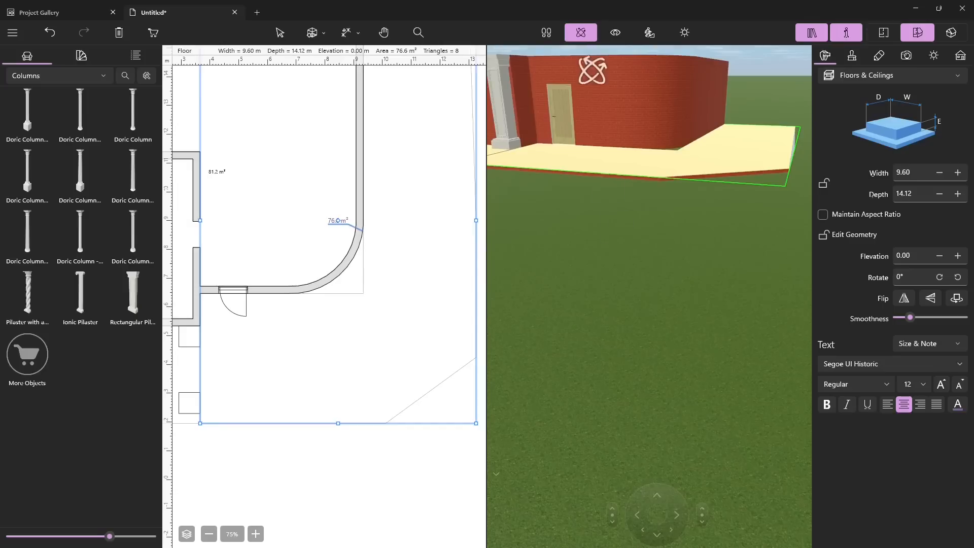
click(280, 32)
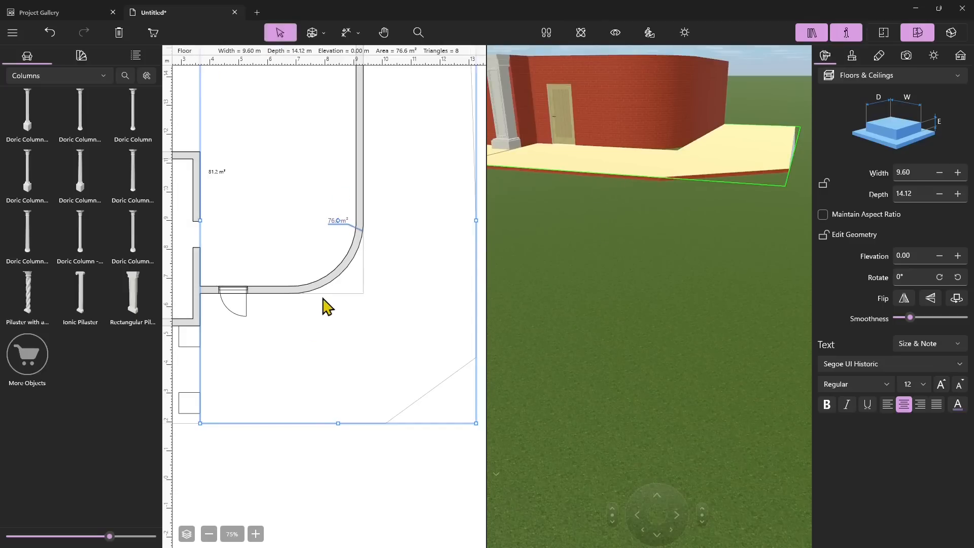
click(328, 295)
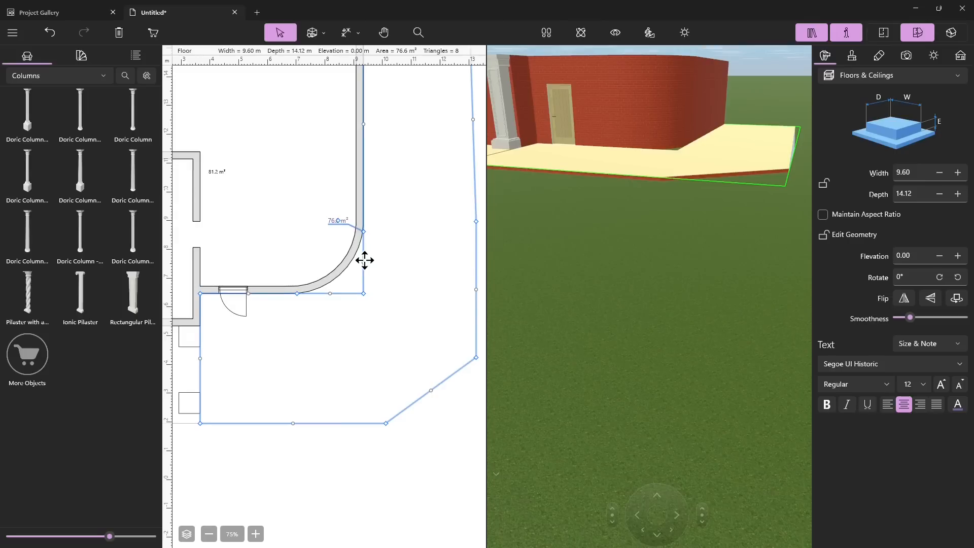
mouse_move(363, 265)
mouse_down()
mouse_move(391, 266)
mouse_move(357, 263)
mouse_move(383, 267)
mouse_up()
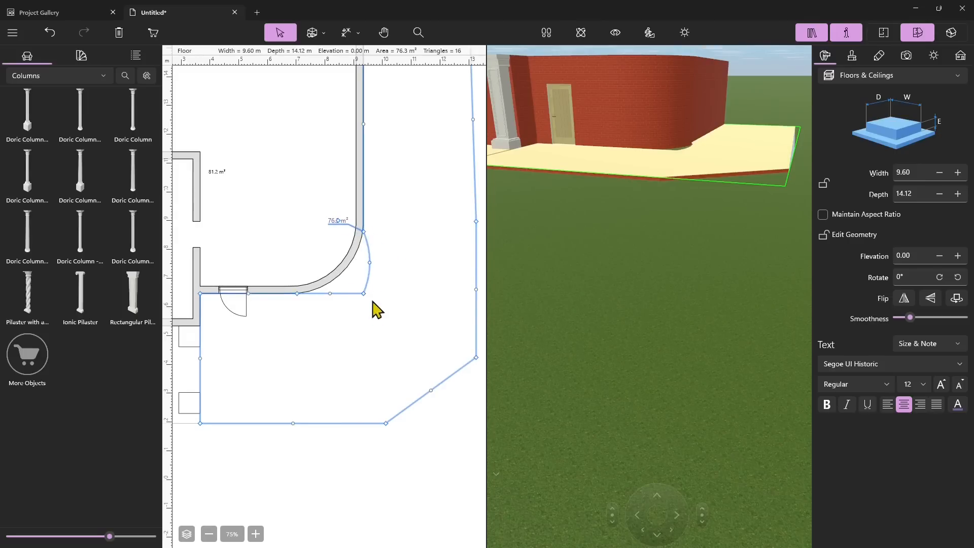
right_click(364, 295)
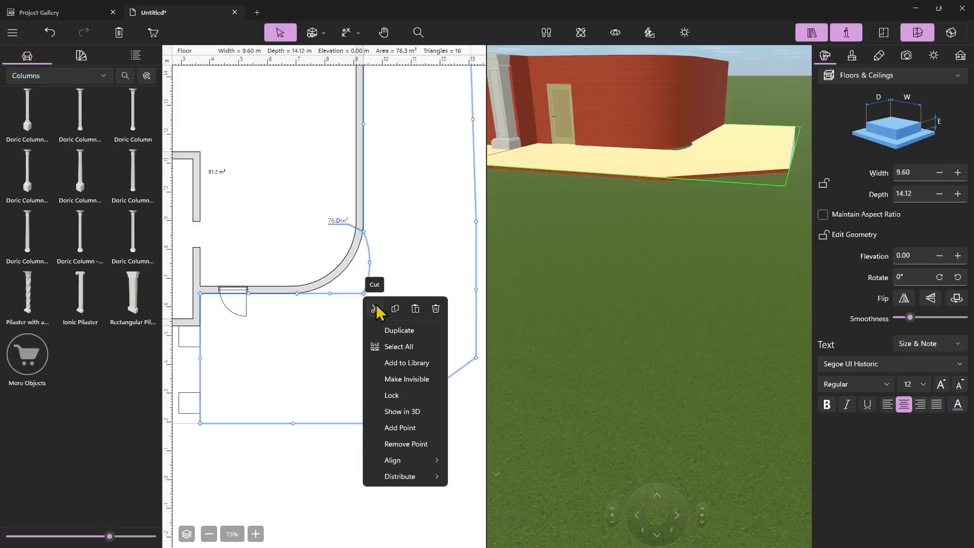
click(416, 444)
drag(328, 262, 340, 278)
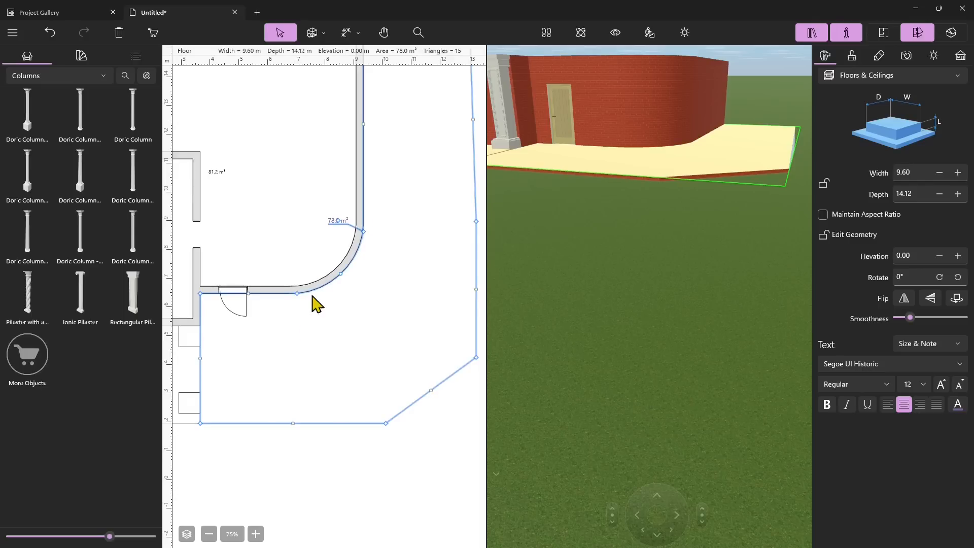
Curve the floor's two outer side edges, one outward and one inward, round its diagonal edge outward and bend the front edge inward
scroll(315, 293, down, 2)
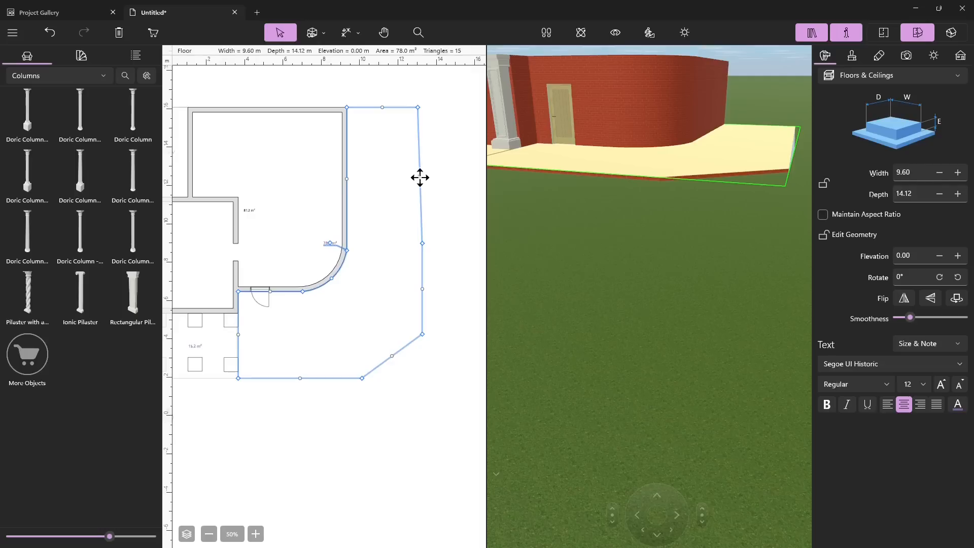
mouse_move(420, 177)
mouse_down()
mouse_move(432, 174)
mouse_move(394, 178)
mouse_move(428, 175)
mouse_up()
drag(420, 291, 414, 289)
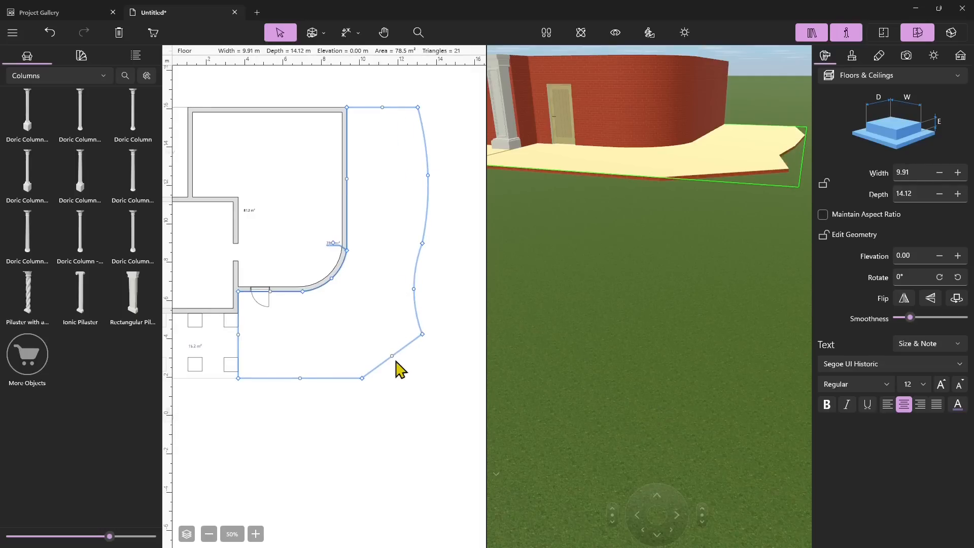
drag(392, 354, 398, 365)
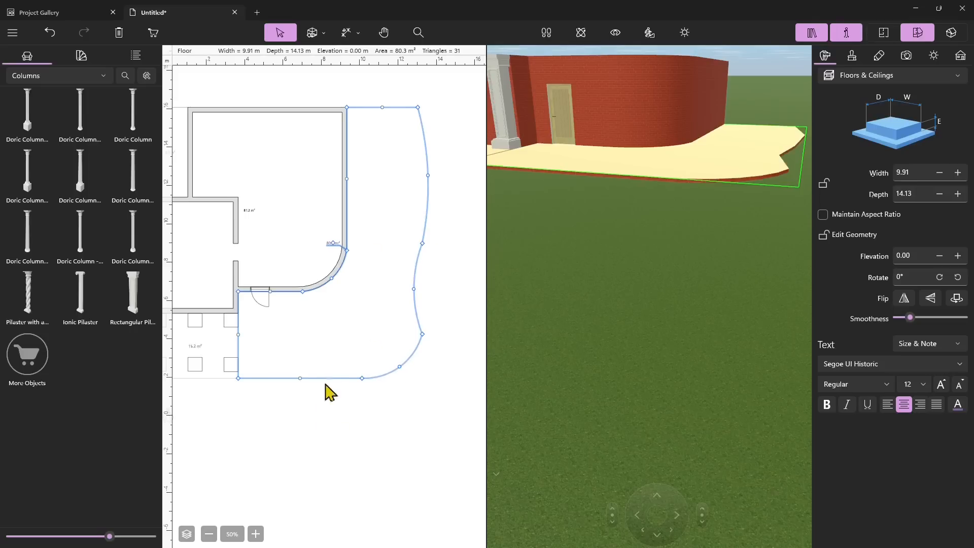
drag(300, 377, 300, 369)
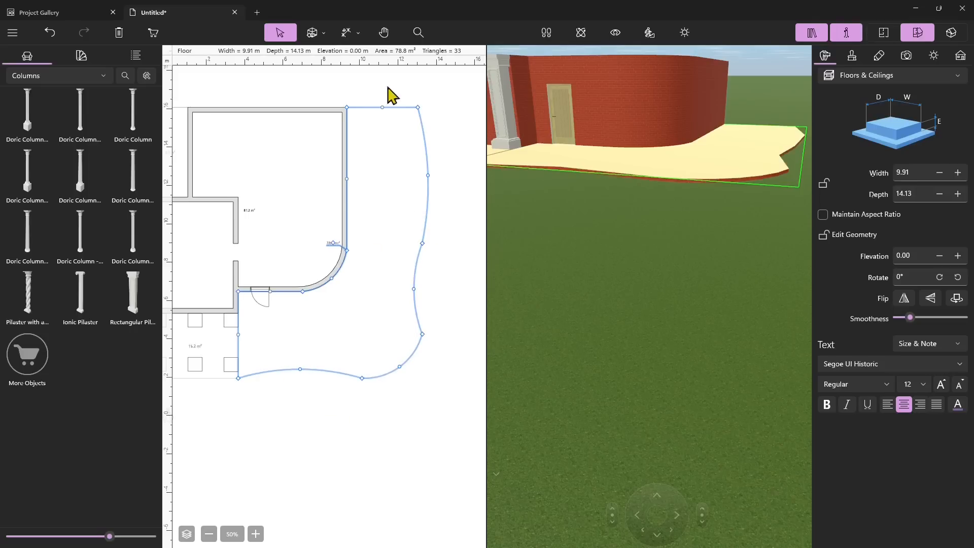
Remove the point between the floor's front and diagonal edges and reshape the merged arc to a floor depth of about 15.61 m
right_click(364, 380)
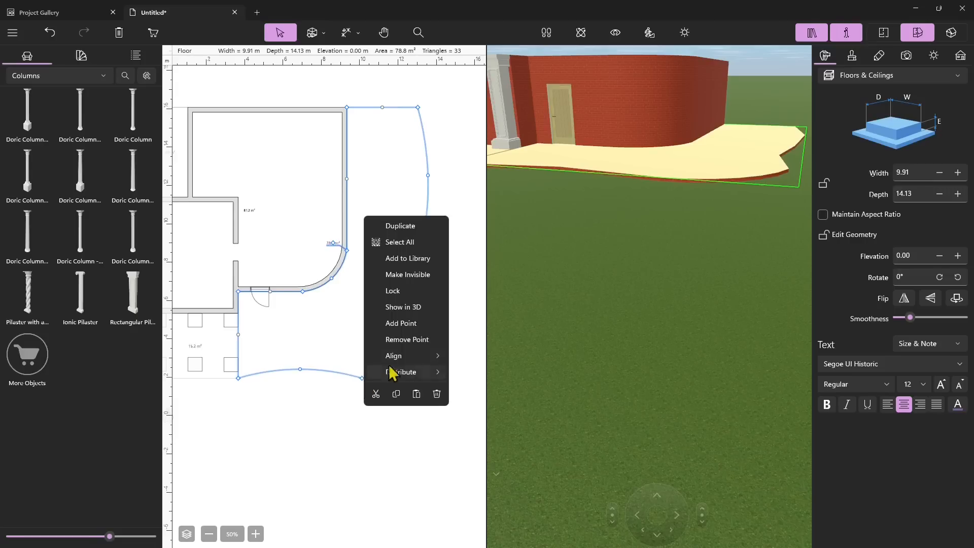
click(406, 339)
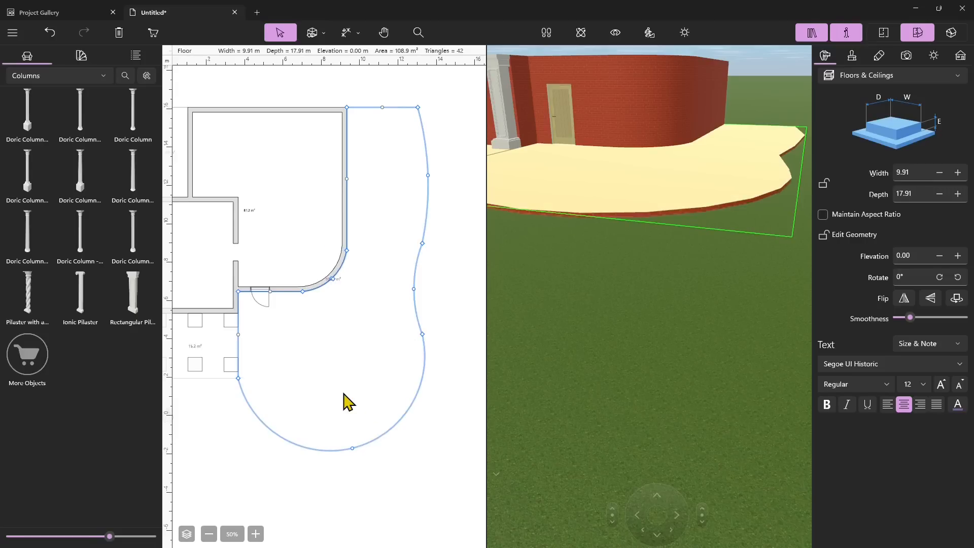
drag(353, 450, 341, 404)
Add a point on the front arc, move it inward for a floor depth of about 15.01 m and curve the adjoining short edge inward
right_click(389, 388)
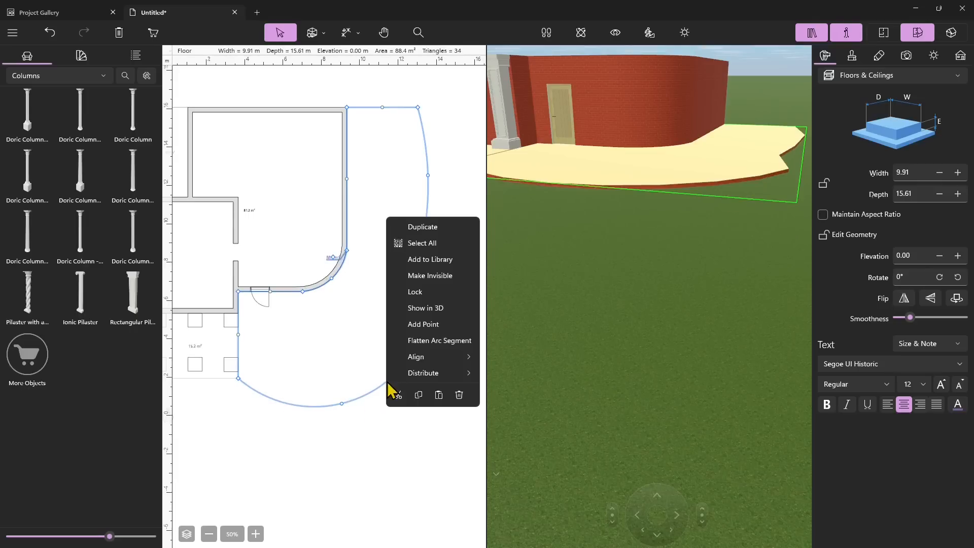
click(427, 330)
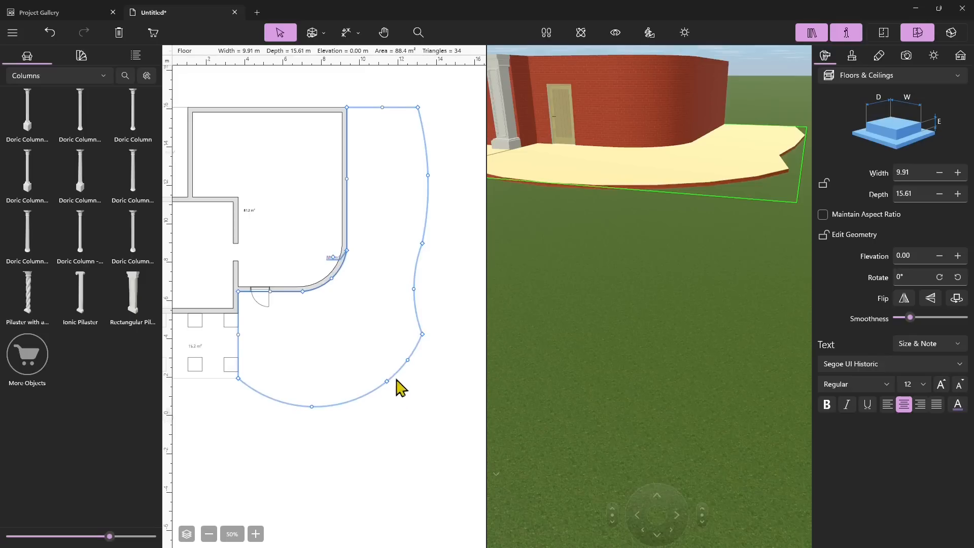
drag(388, 383, 377, 359)
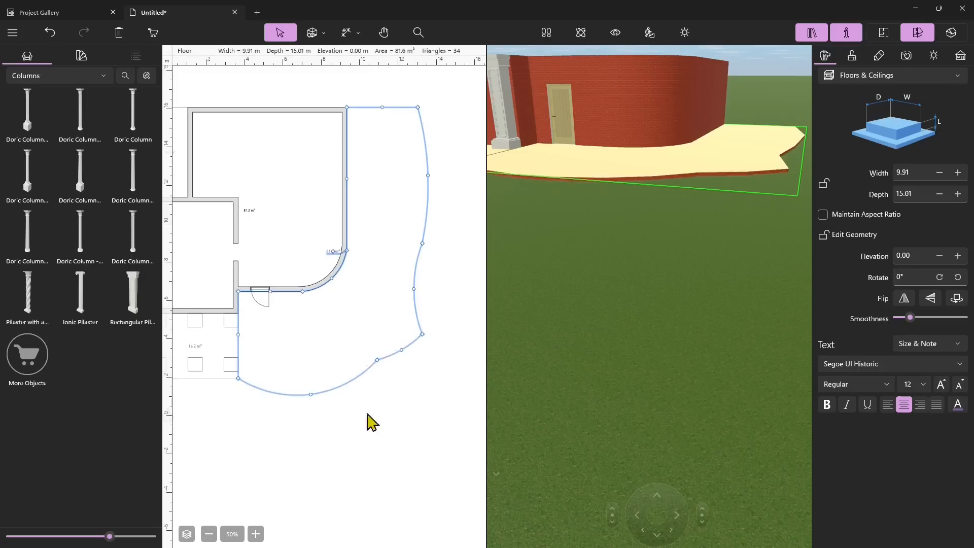
click(394, 387)
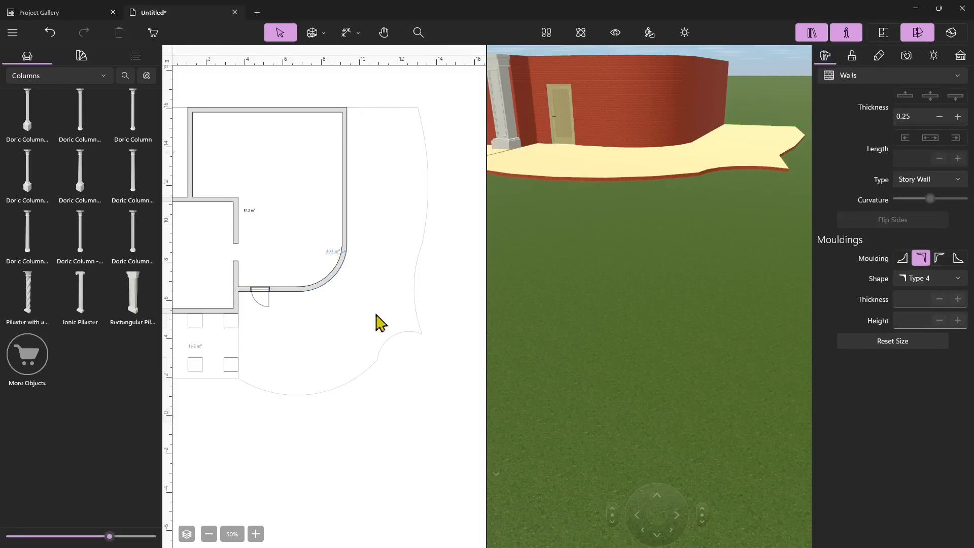
Create a rectangular ceiling of about 4.50 m by 3.39 m over the pilaster floor
scroll(648, 322, down, 3)
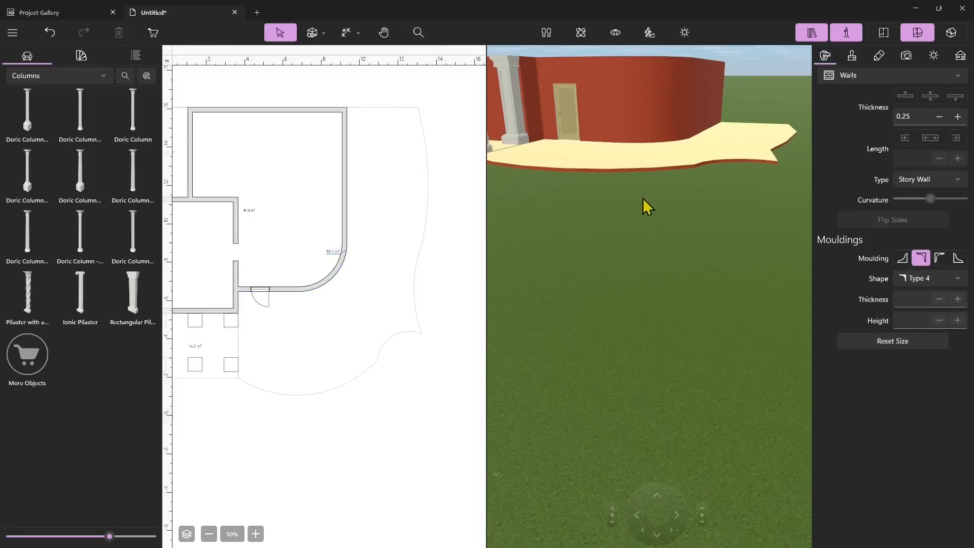
click(580, 33)
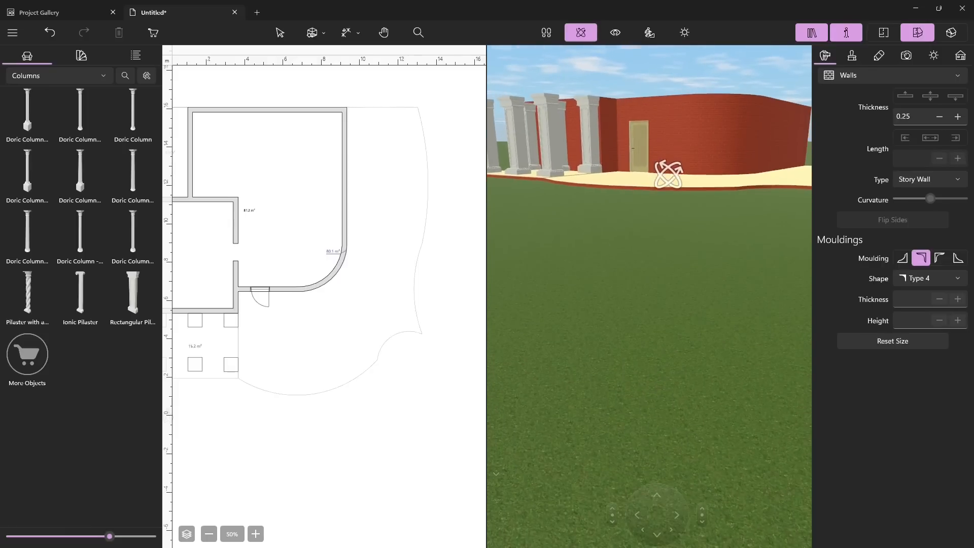
drag(669, 175, 495, 242)
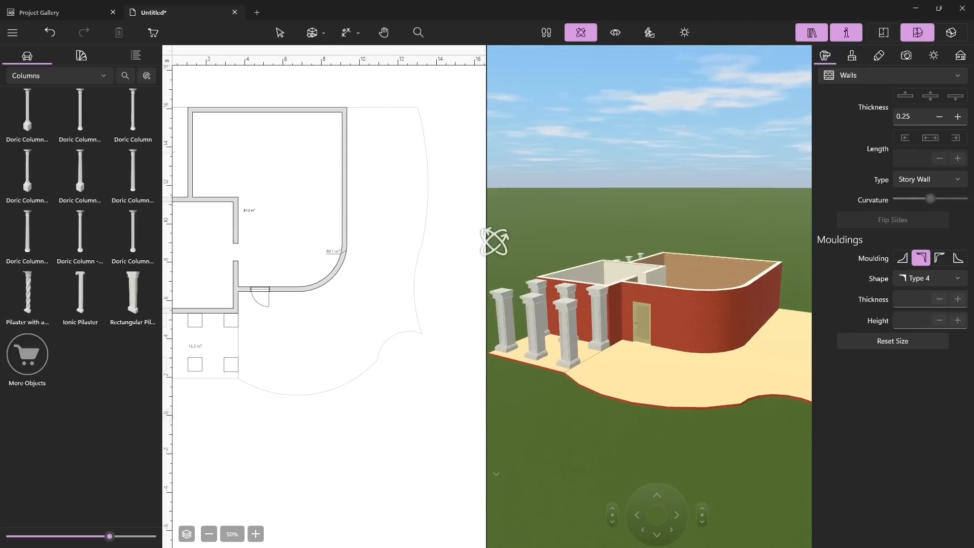
click(319, 37)
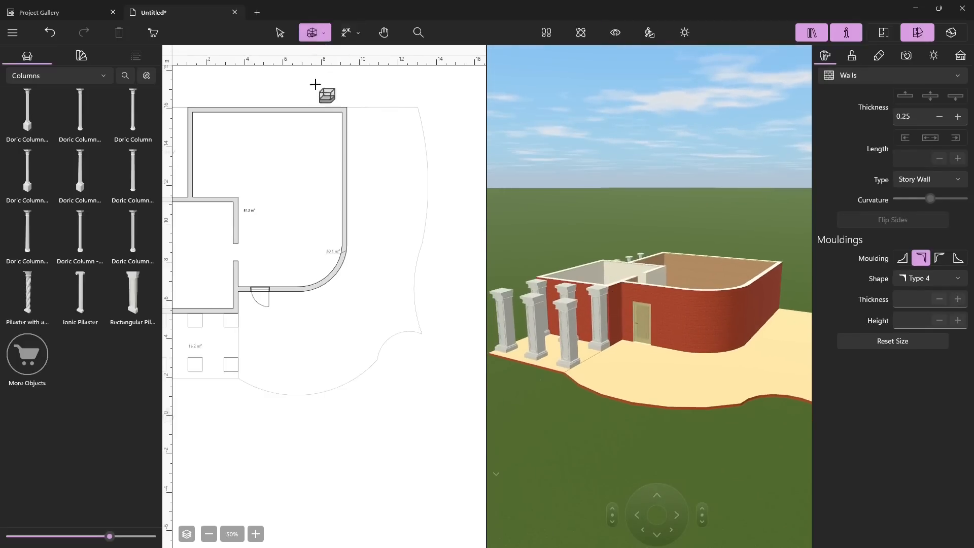
click(329, 36)
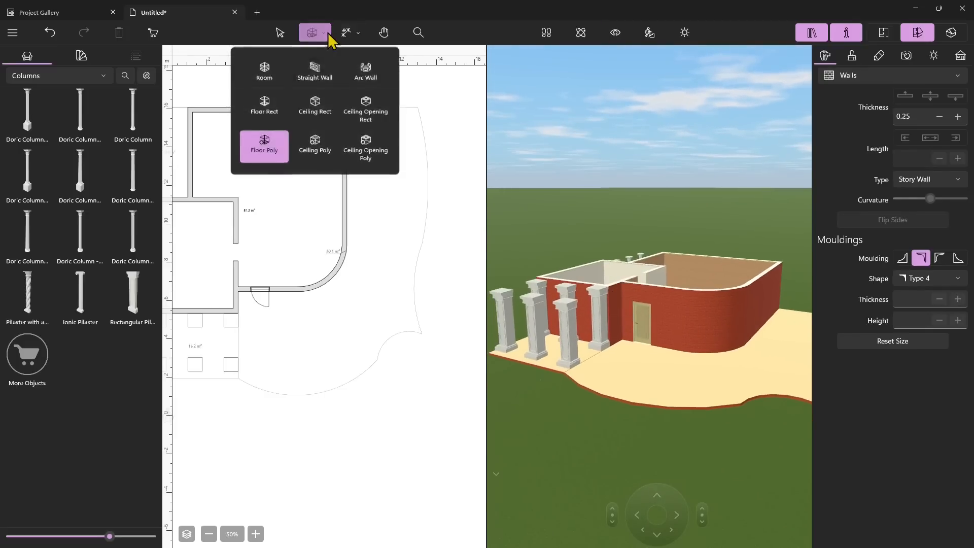
click(320, 112)
scroll(371, 272, down, 3)
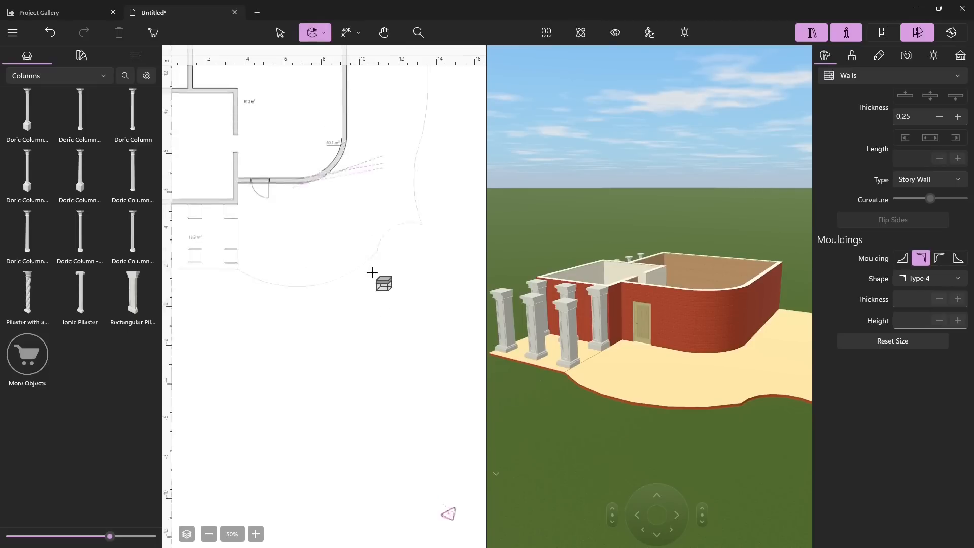
scroll(379, 266, up, 1)
ctrl+scroll(404, 304, down, 2)
ctrl+scroll(279, 284, up, 2)
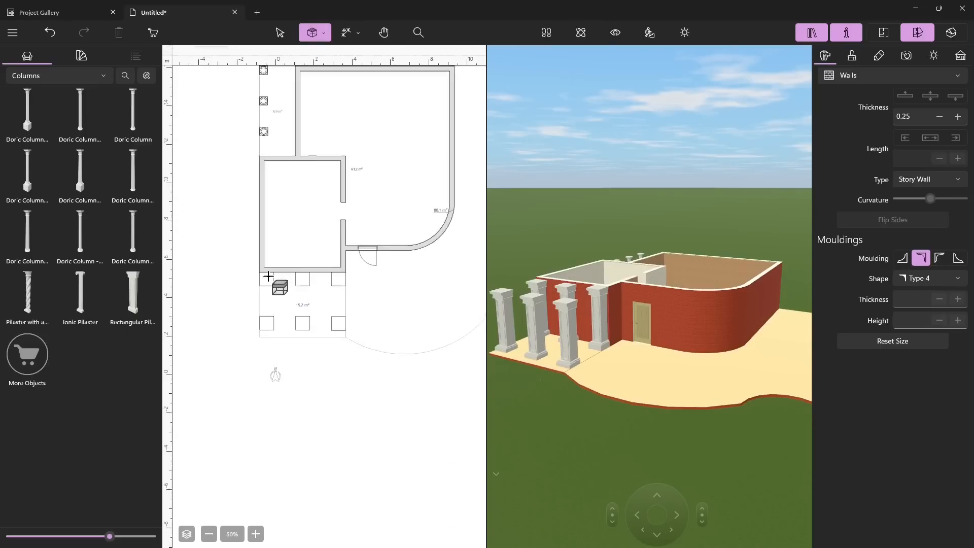
drag(254, 270, 384, 366)
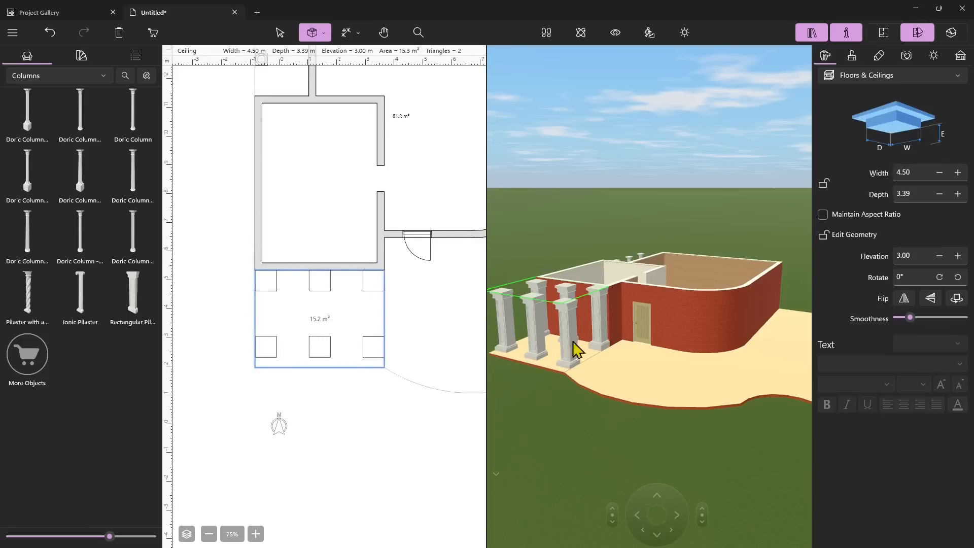
View the pilaster porch from near ground level in 3D and select the ceiling above the pilasters
click(599, 349)
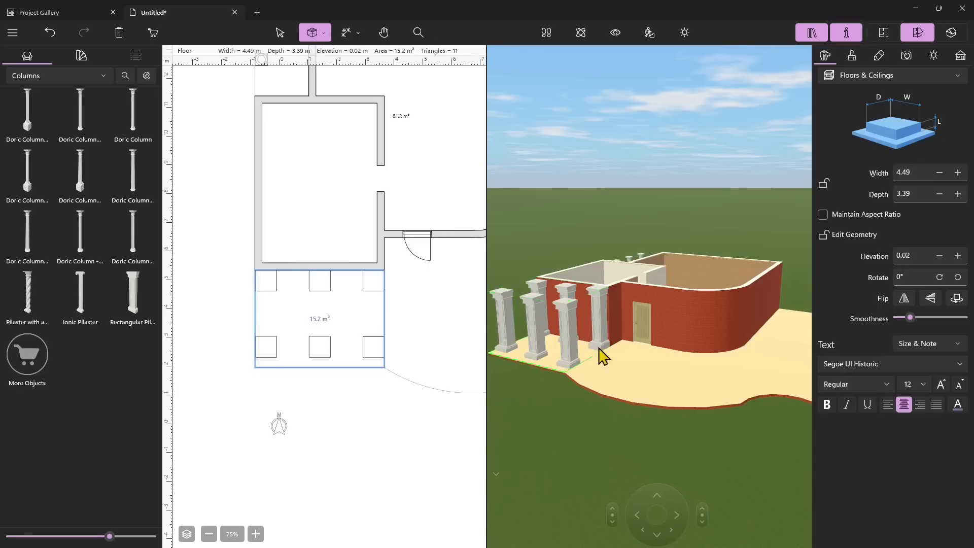
click(581, 32)
drag(576, 189, 640, 265)
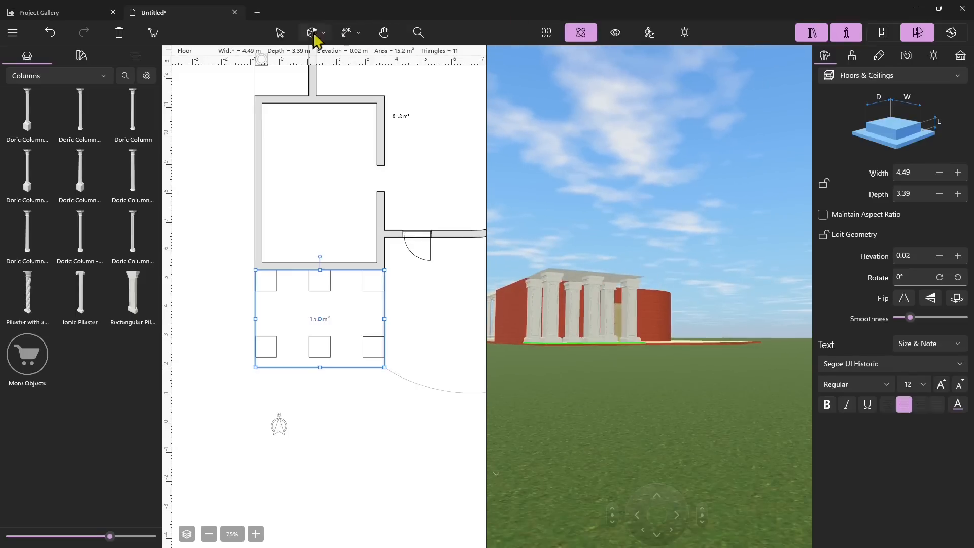
click(280, 33)
click(572, 274)
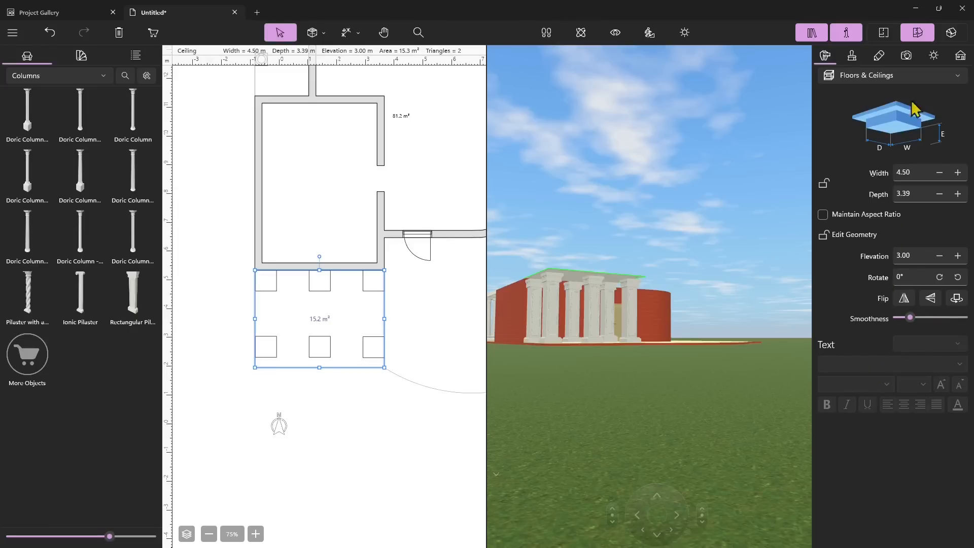
Start a polygonal ceiling near the pilaster floor's front corner and outline it around the curved floor to the house's rear corner
scroll(237, 342, down, 4)
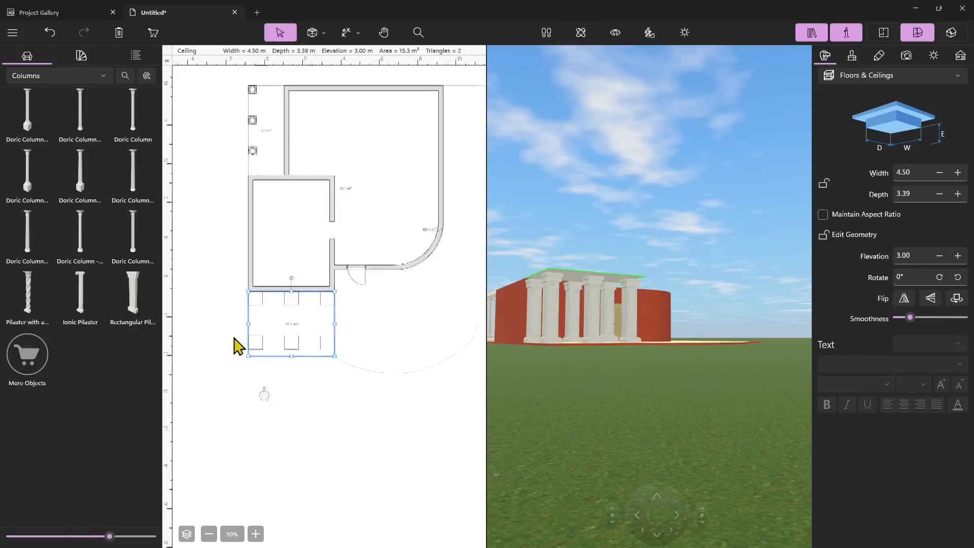
click(323, 33)
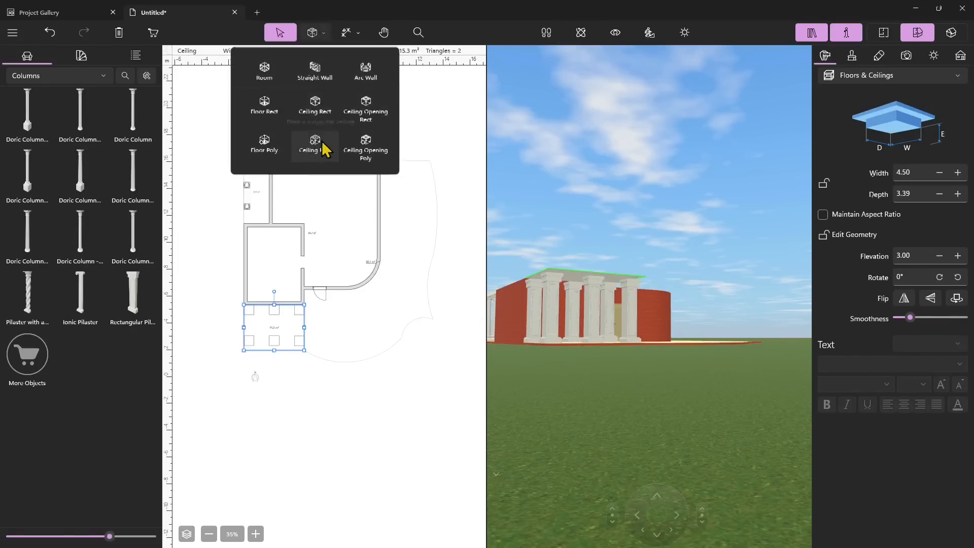
click(321, 147)
scroll(395, 350, up, 3)
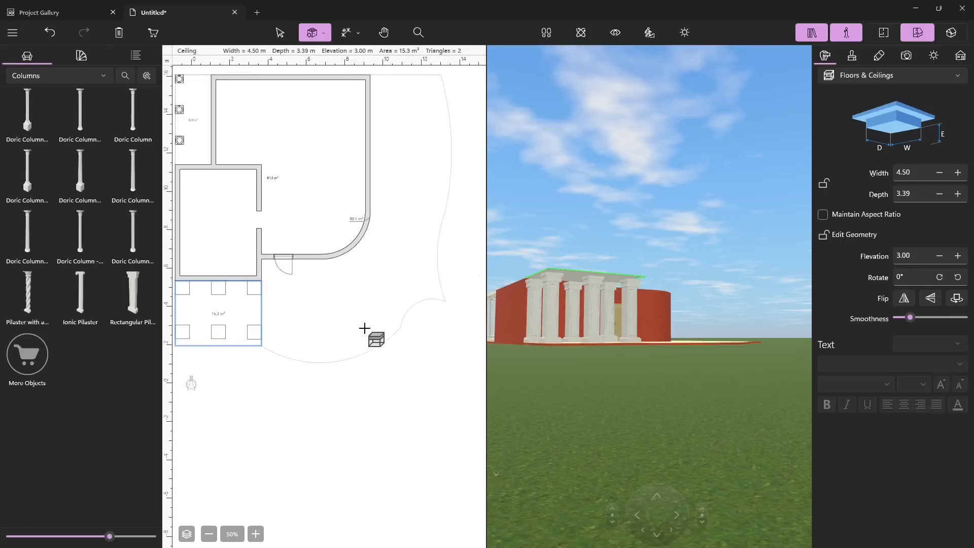
scroll(364, 328, down, 2)
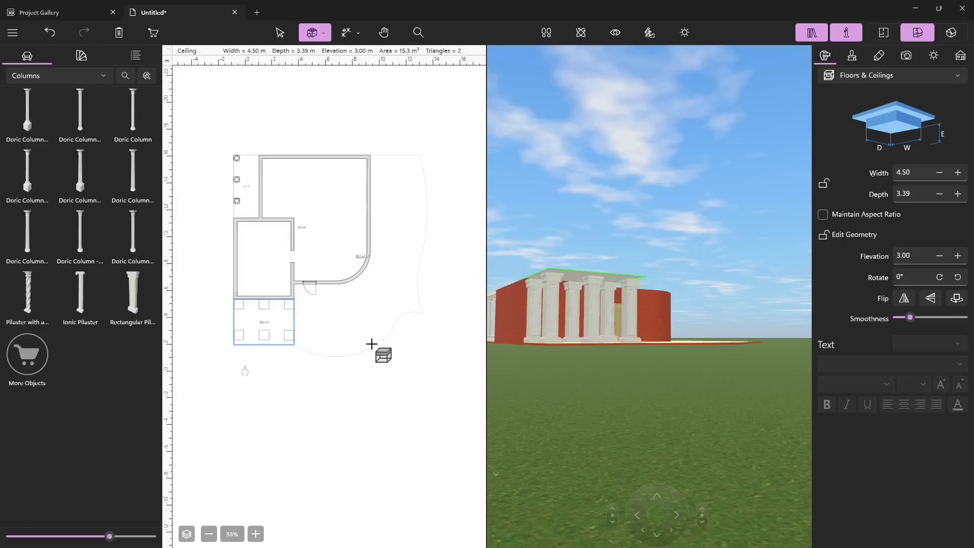
click(301, 347)
click(380, 358)
click(427, 291)
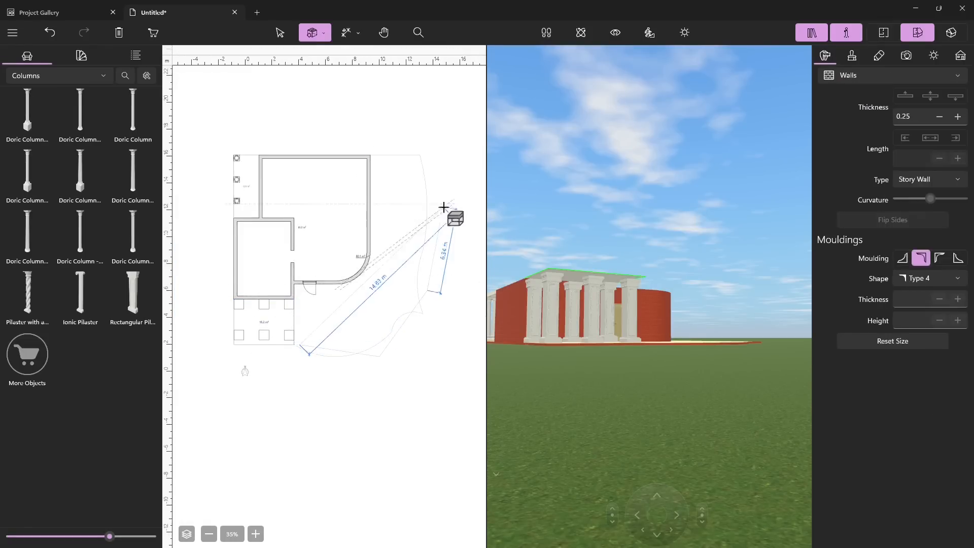
click(436, 155)
click(367, 153)
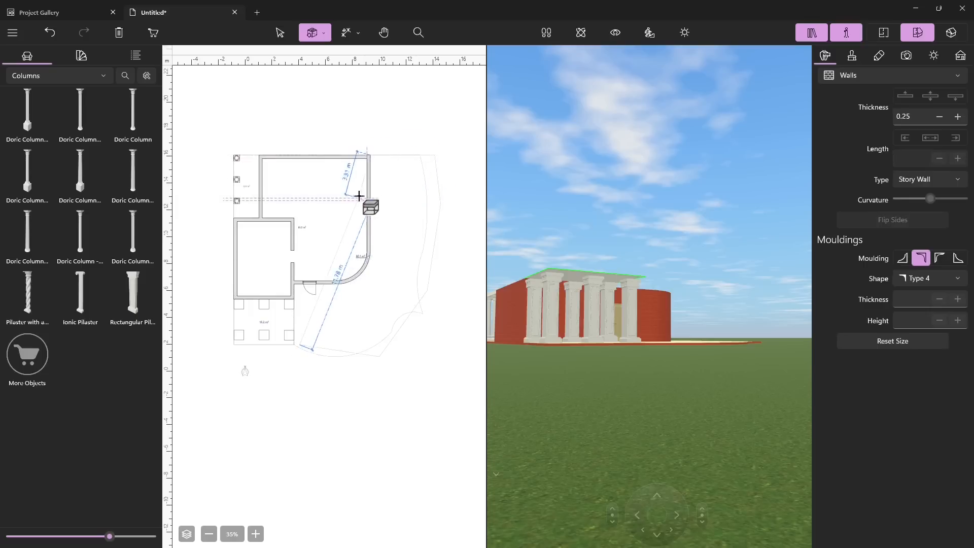
Continue the polygonal ceiling around the column and pilaster sides of the house and close it at about 18.74 m by 19.29 m
click(269, 126)
click(189, 142)
click(207, 276)
click(259, 384)
click(299, 345)
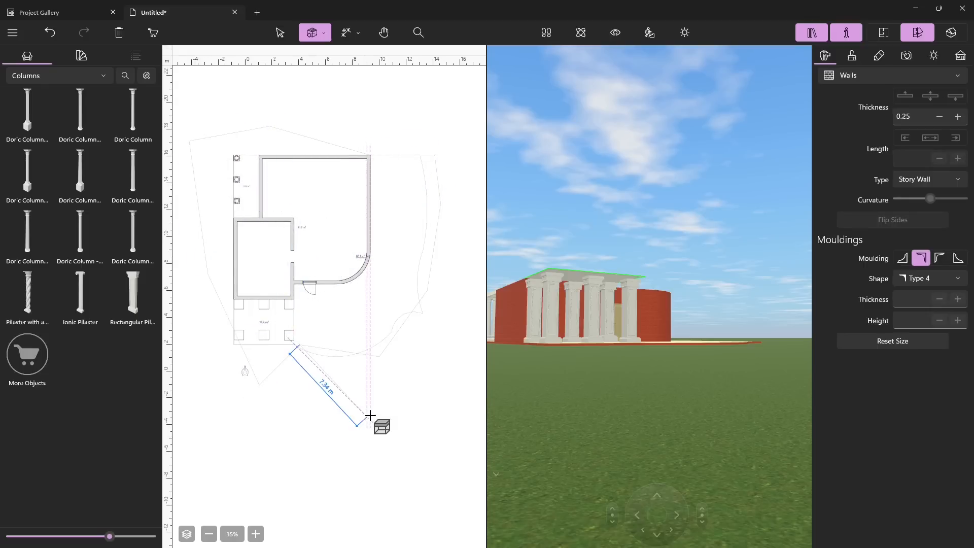
double_click(370, 415)
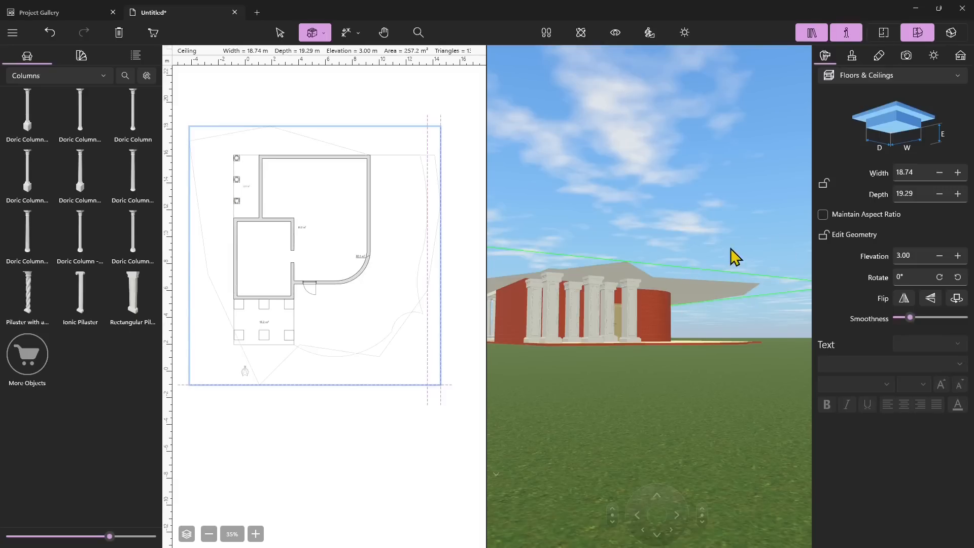
Set the large polygonal ceiling's width to 18.80 m and its depth to 19.36 m
scroll(649, 328, up, 5)
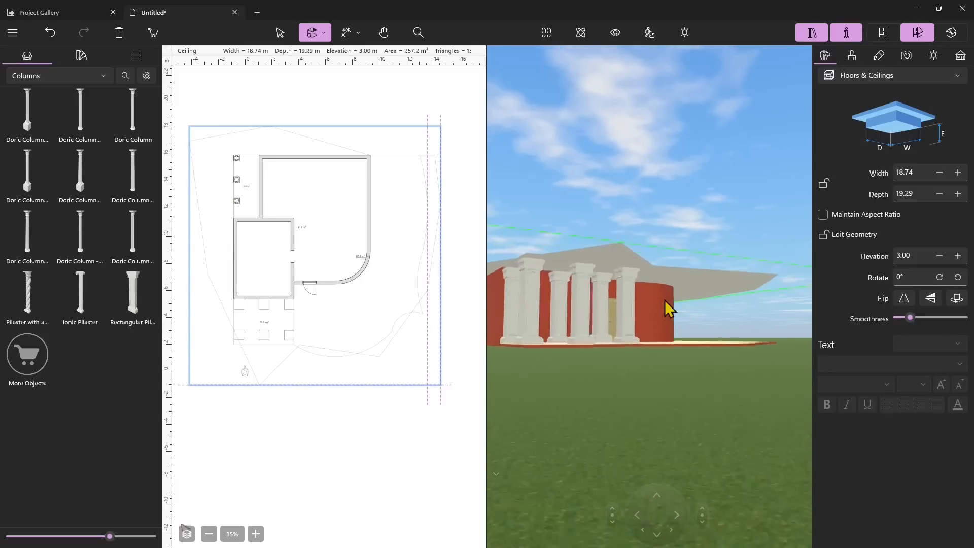
middle_drag(604, 317, 641, 367)
drag(641, 367, 647, 378)
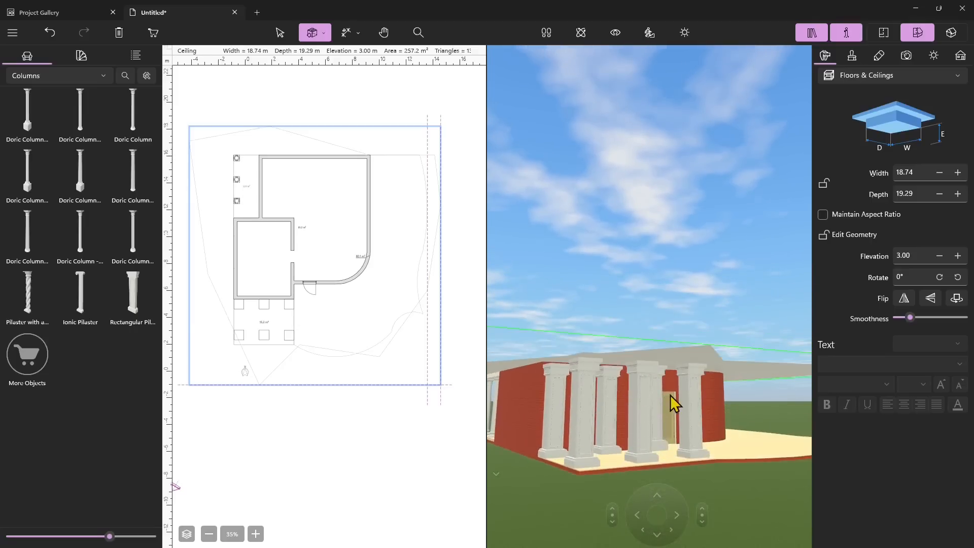
click(581, 32)
mouse_move(616, 363)
mouse_down()
mouse_move(609, 463)
mouse_move(608, 436)
mouse_move(631, 397)
mouse_move(624, 361)
mouse_move(606, 350)
mouse_up()
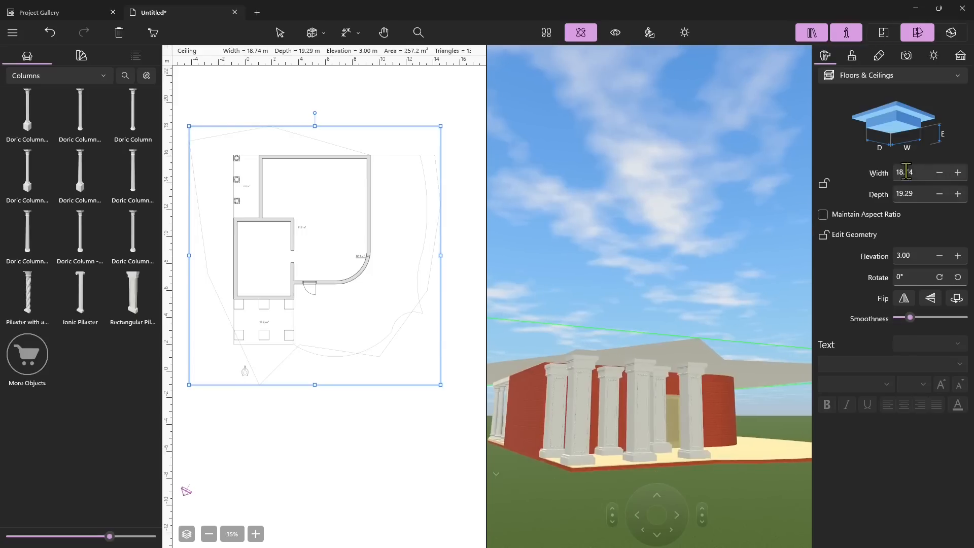
click(958, 172)
click(958, 194)
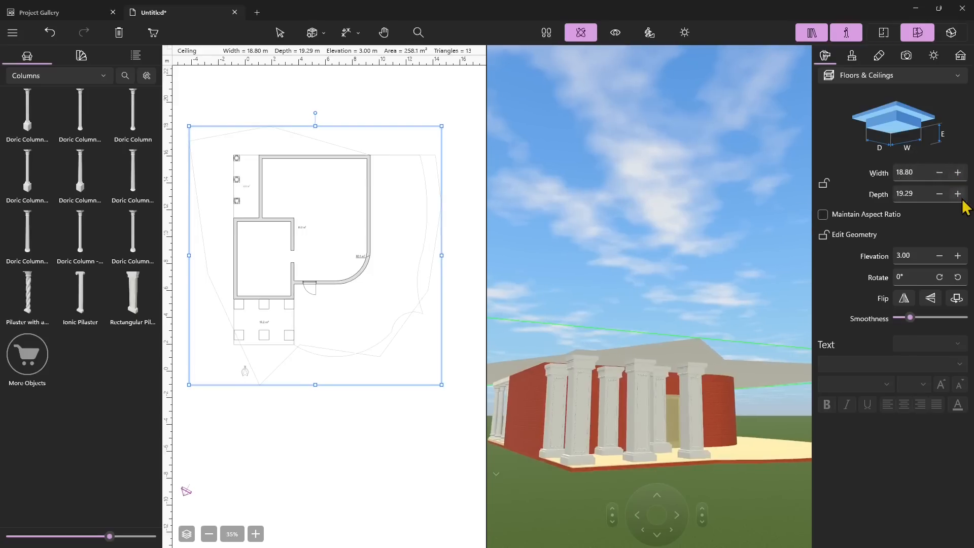
click(958, 194)
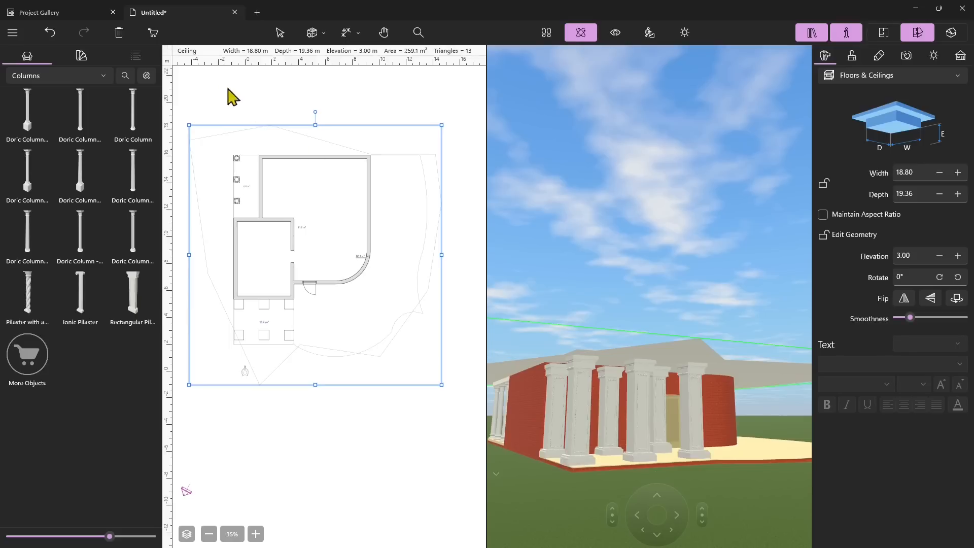
Cut a rectangular opening of about 1.88 m by 5.20 m in the polygonal ceiling, outside the house's long side wall opposite the columns
click(279, 33)
click(614, 404)
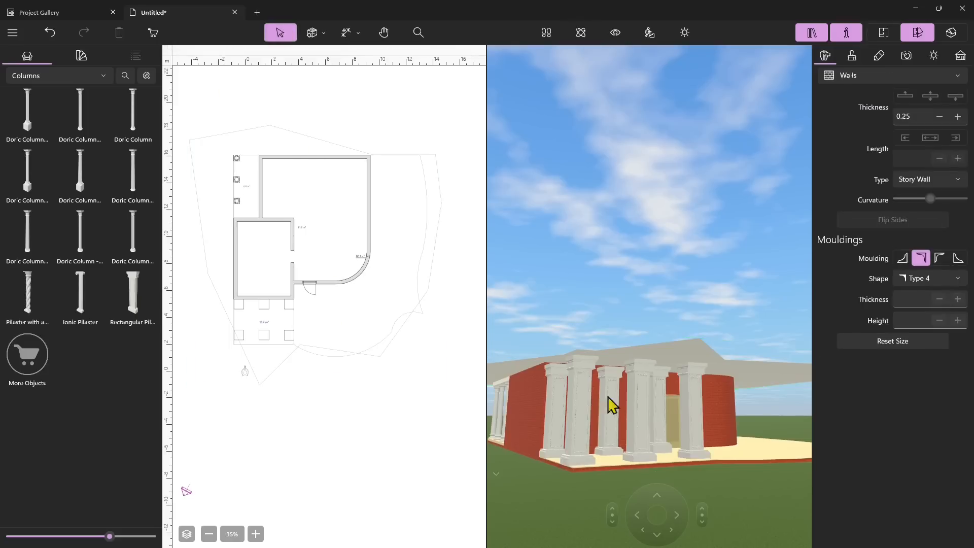
click(666, 360)
click(313, 33)
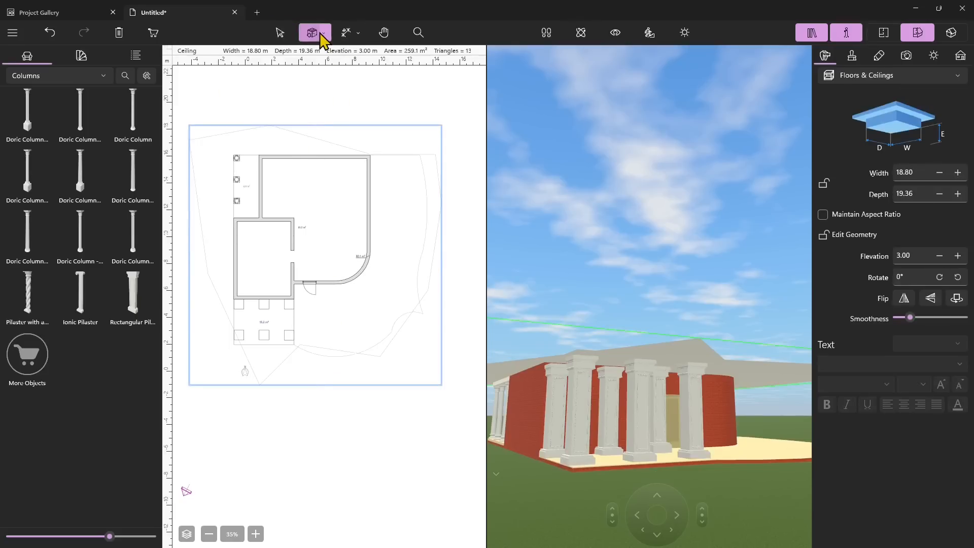
click(315, 32)
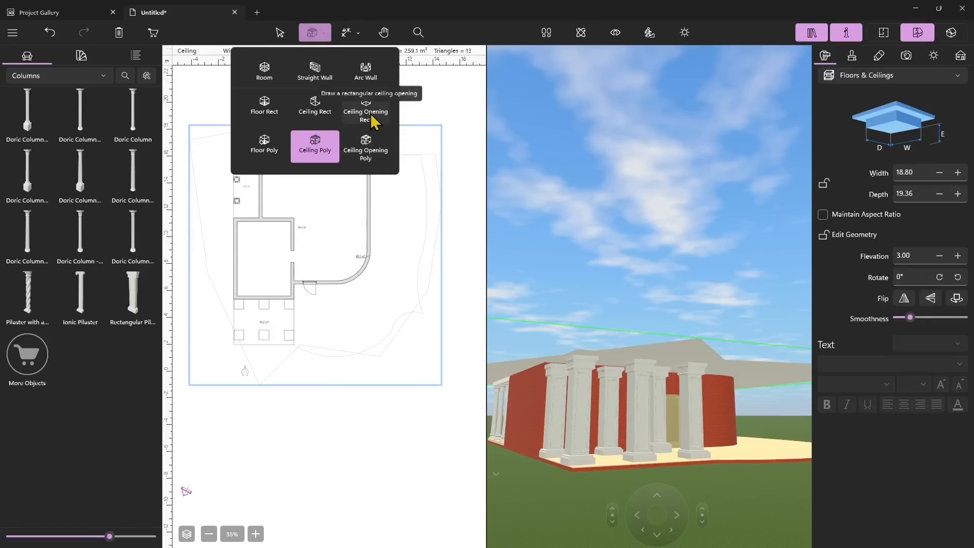
click(365, 154)
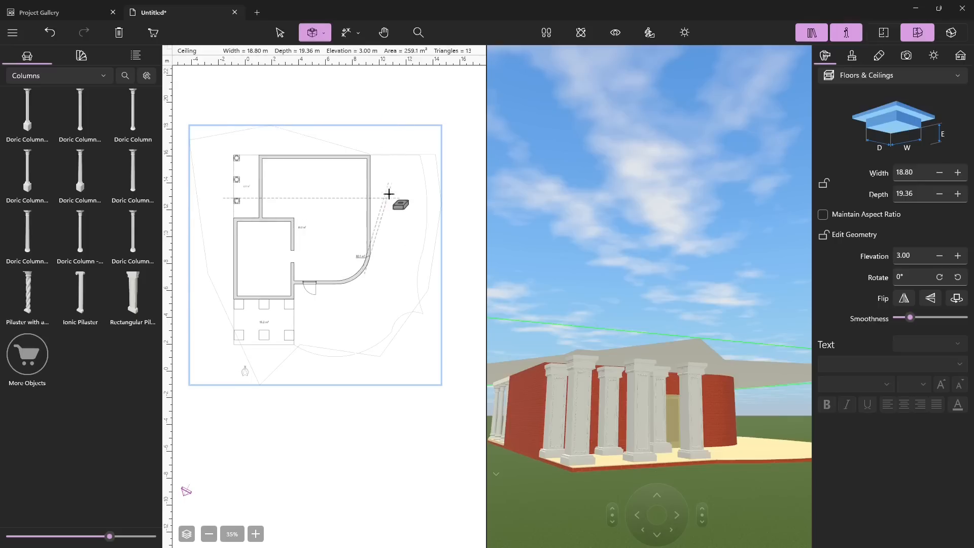
drag(393, 222, 412, 259)
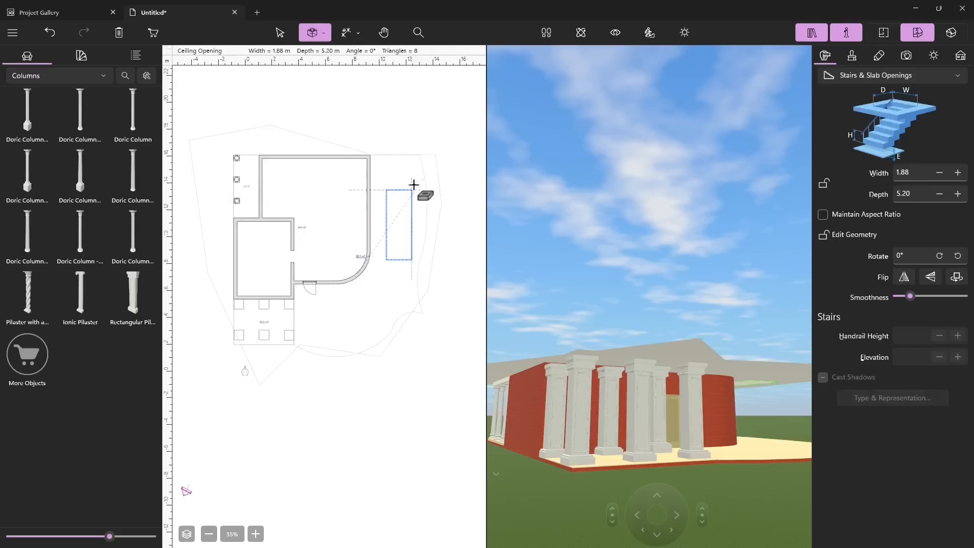
Cut an elongated, slanted polygonal opening in the ceiling outside the house's curved corner, between the wall and the curved floor edge
click(329, 32)
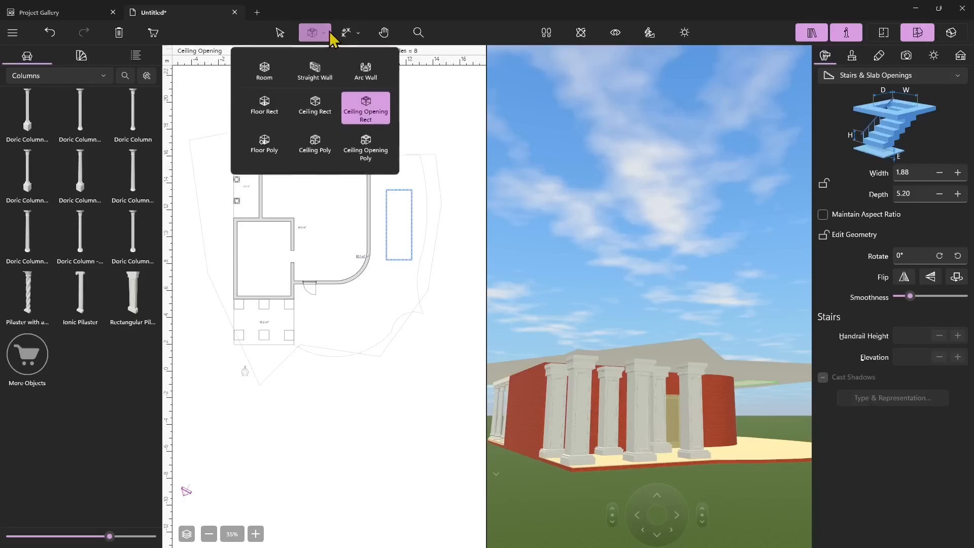
click(365, 153)
click(375, 270)
click(344, 301)
click(331, 332)
click(347, 340)
click(405, 277)
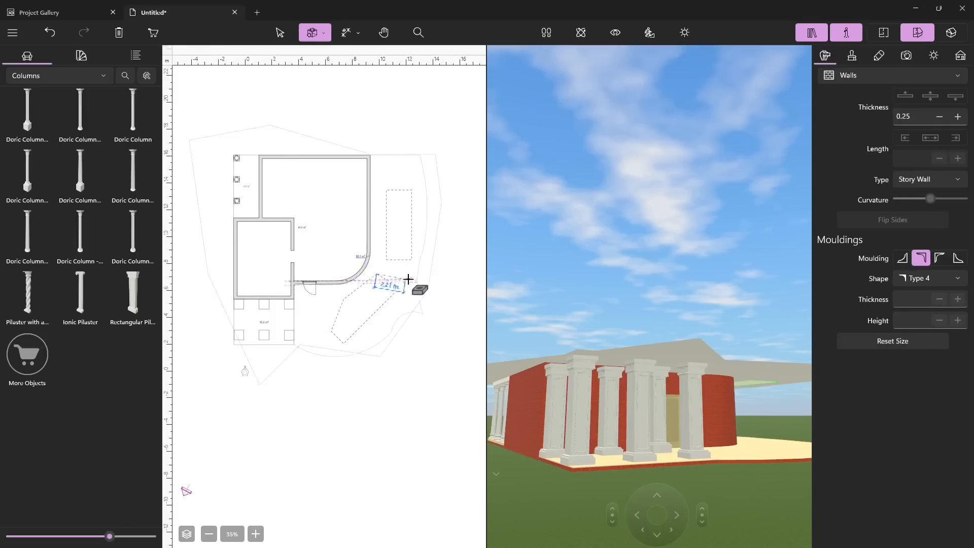
key(Escape)
Examine the ceiling openings in 3D from near ground level, around the pilasters, entrance door and curved wall
drag(718, 392, 573, 432)
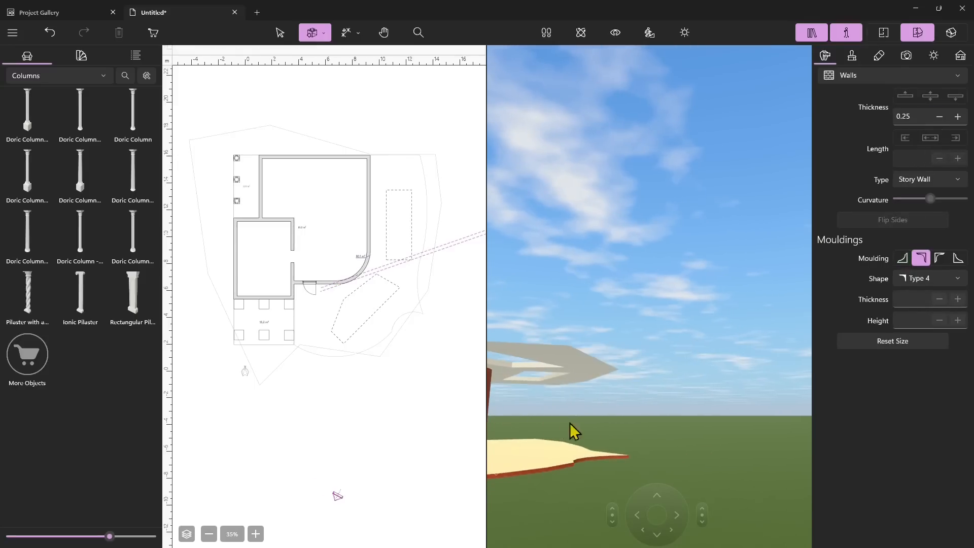
click(581, 32)
drag(692, 311, 637, 410)
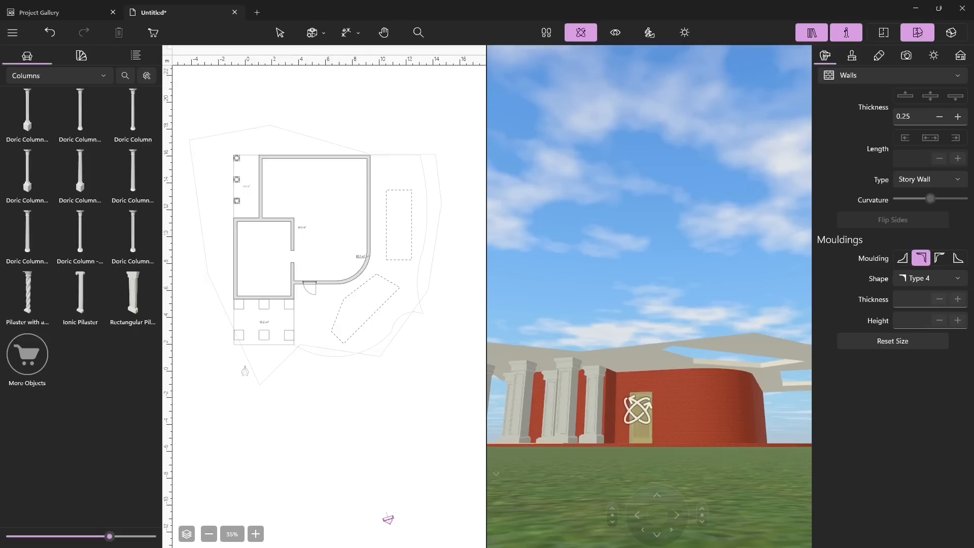
drag(637, 410, 654, 387)
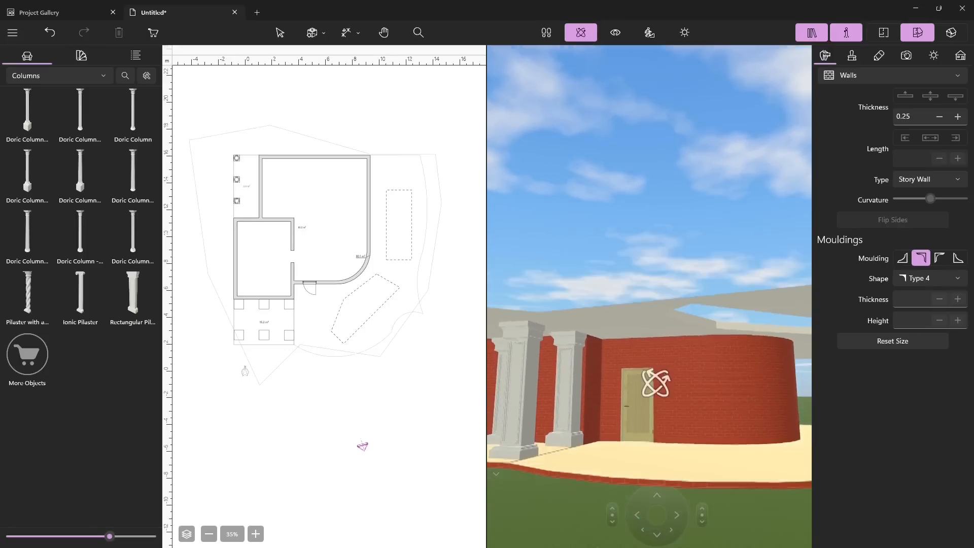